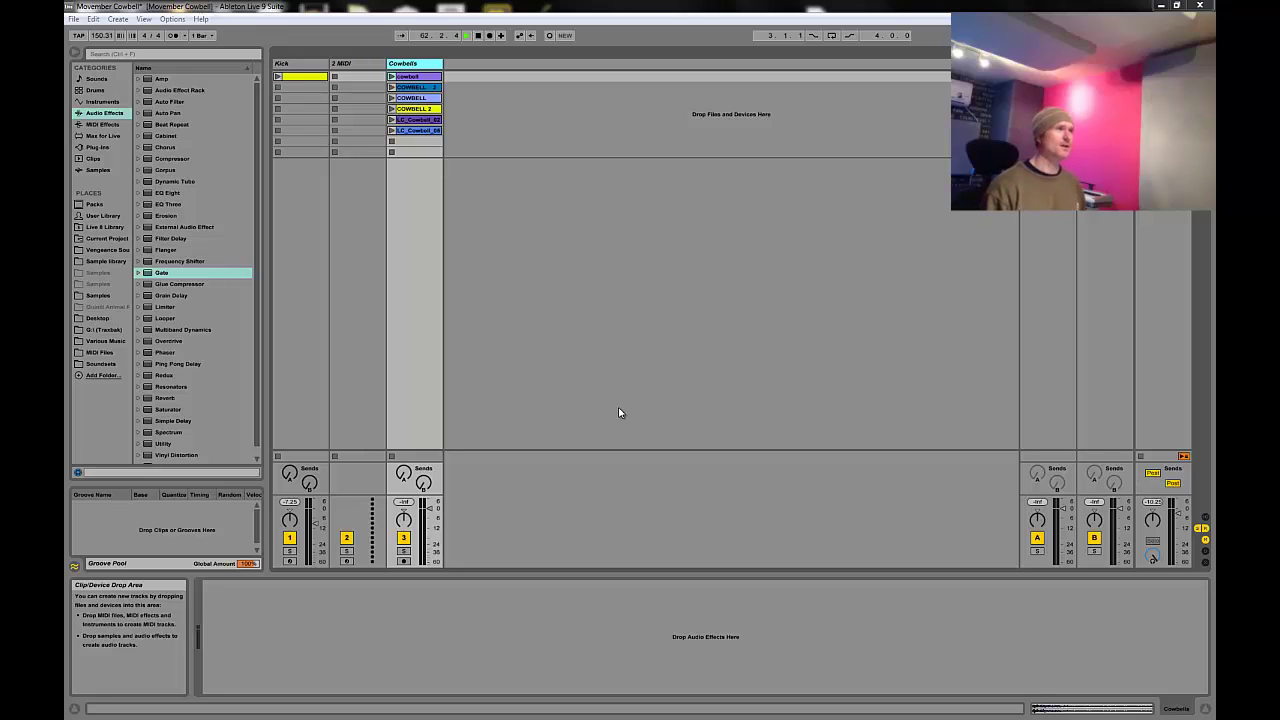
Stop the running playback and audition the six cowbell clips on the Cowbells track, returning to the first one.
left_click(477, 35)
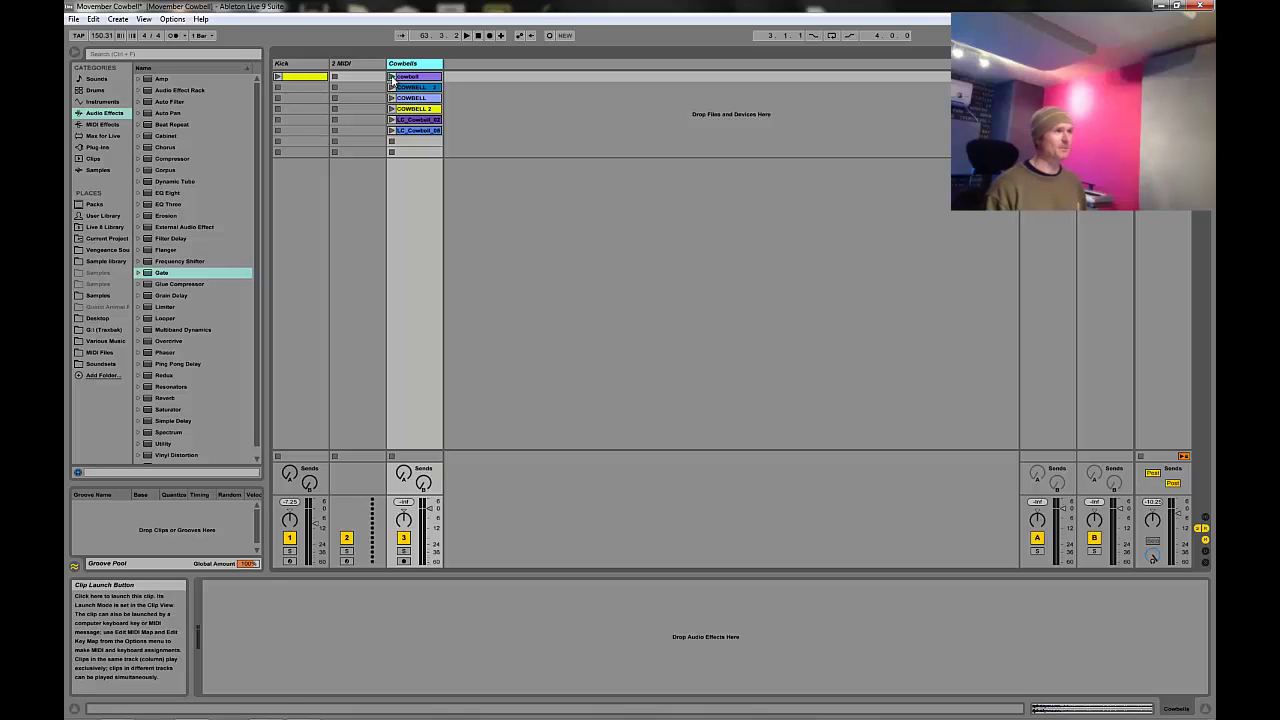
left_click(391, 77)
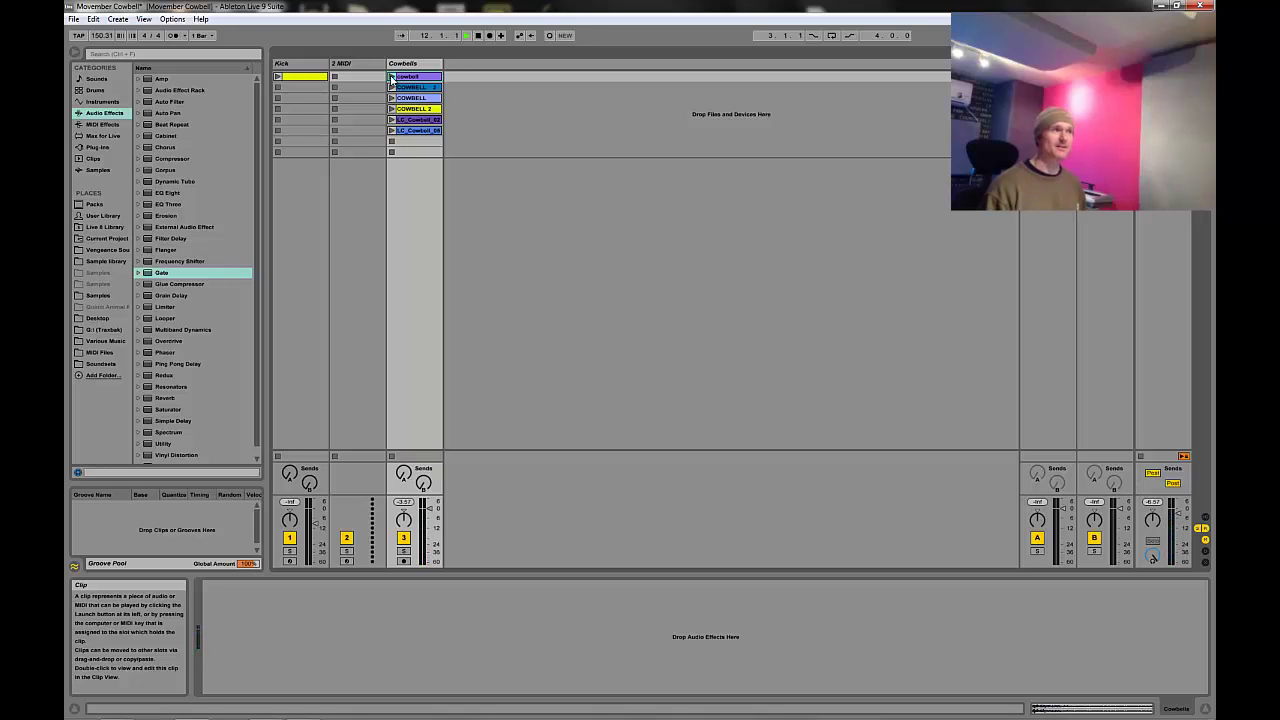
left_click(391, 78)
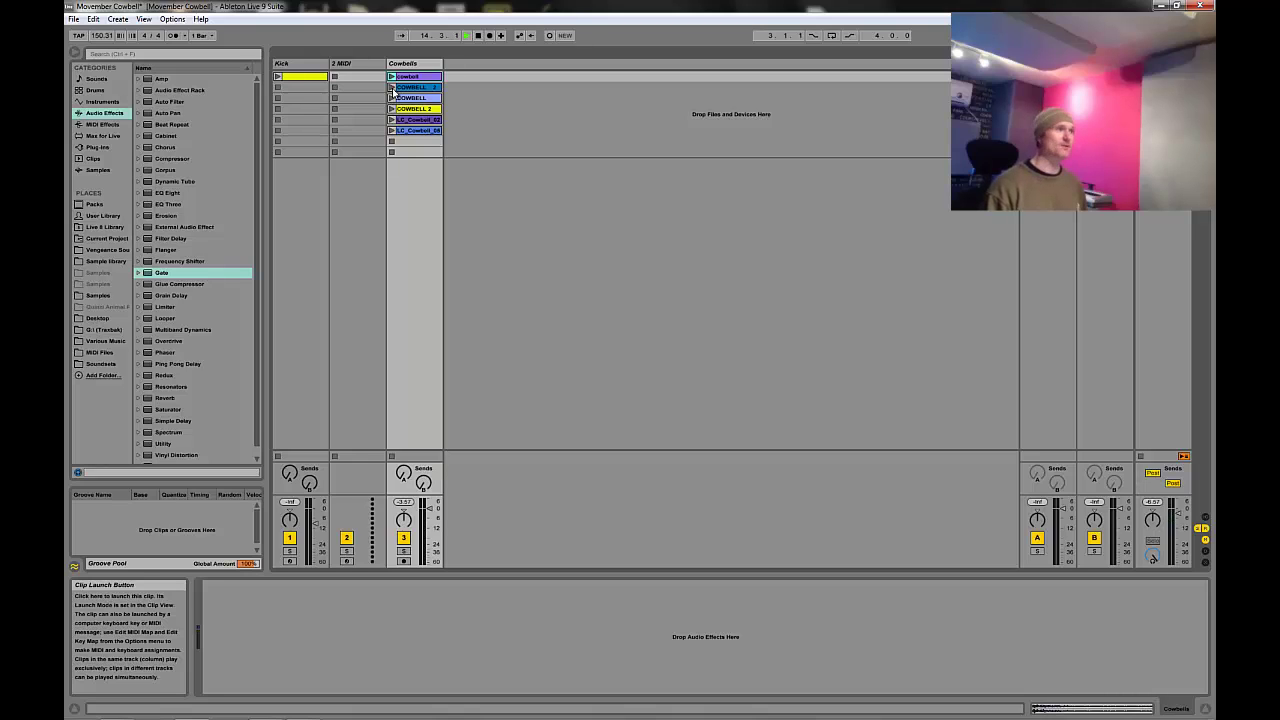
left_click(392, 88)
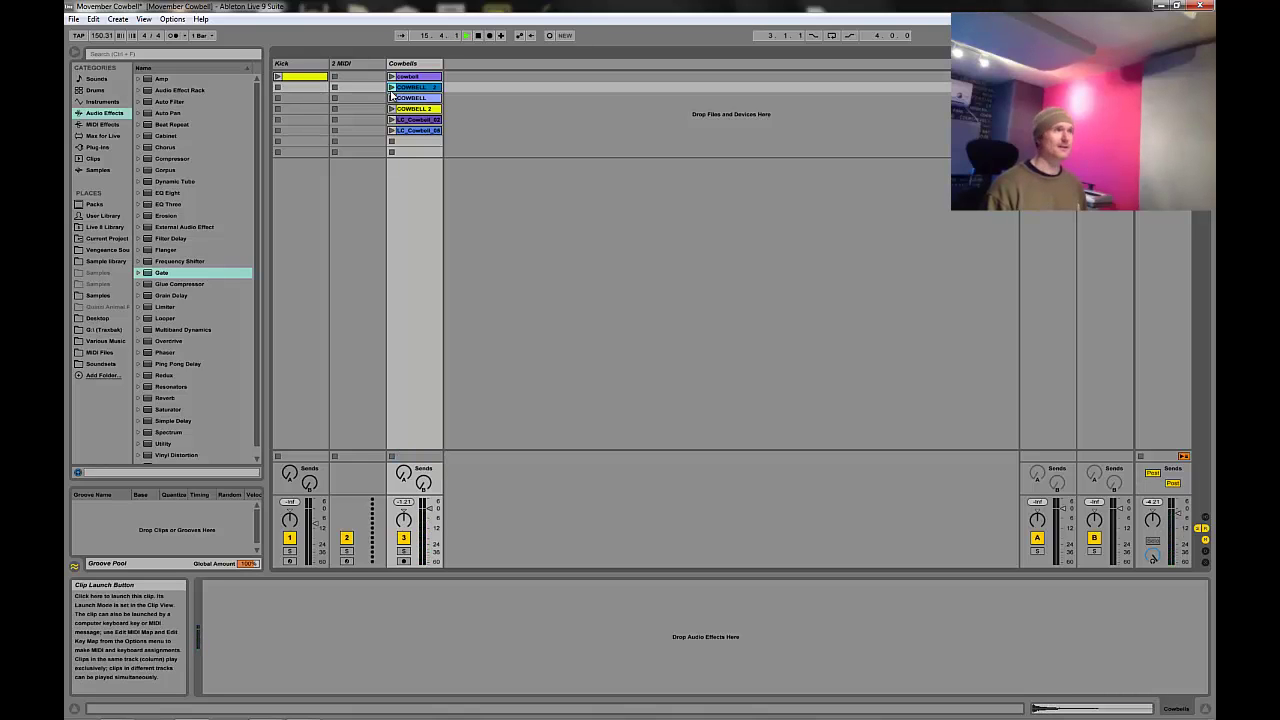
left_click(392, 98)
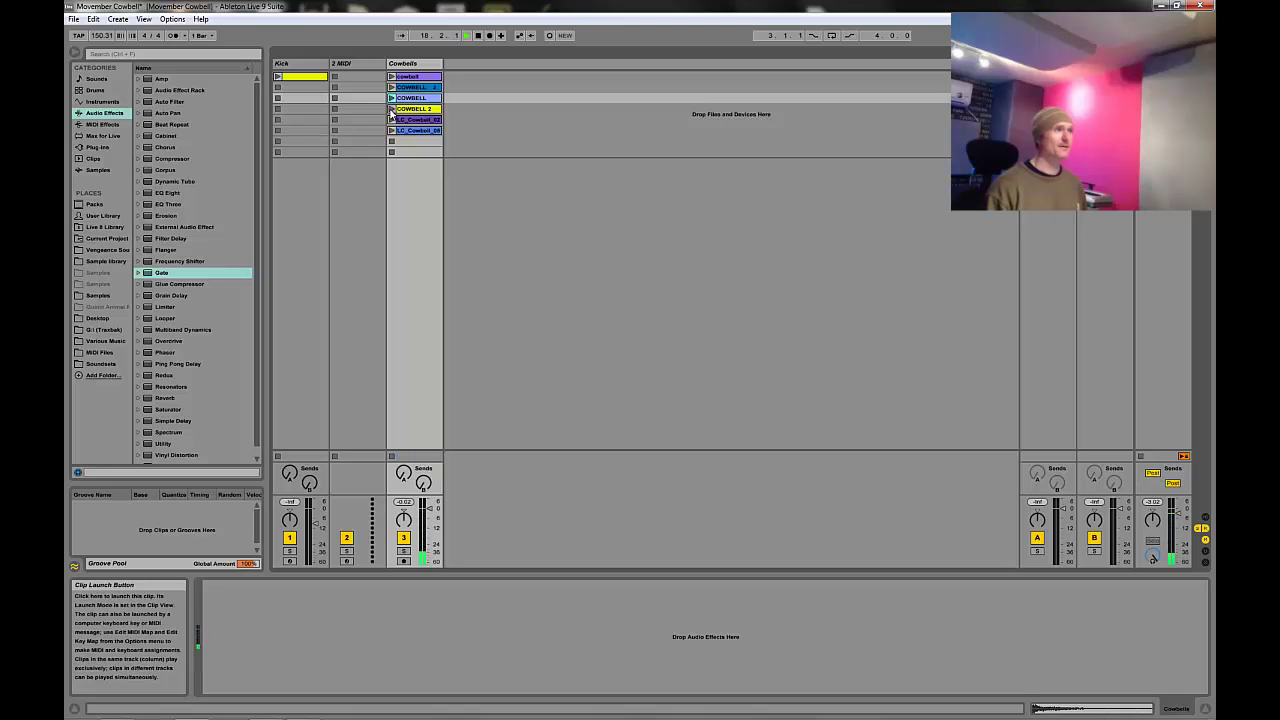
left_click(391, 109)
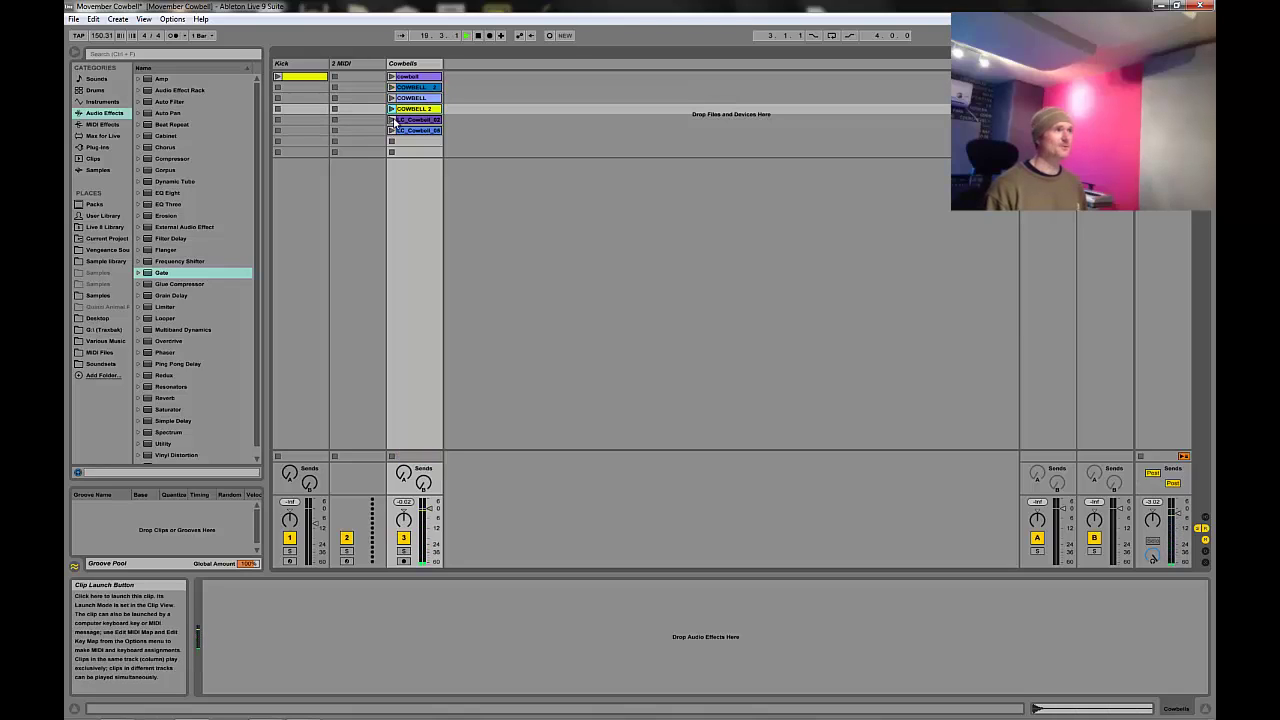
left_click(390, 121)
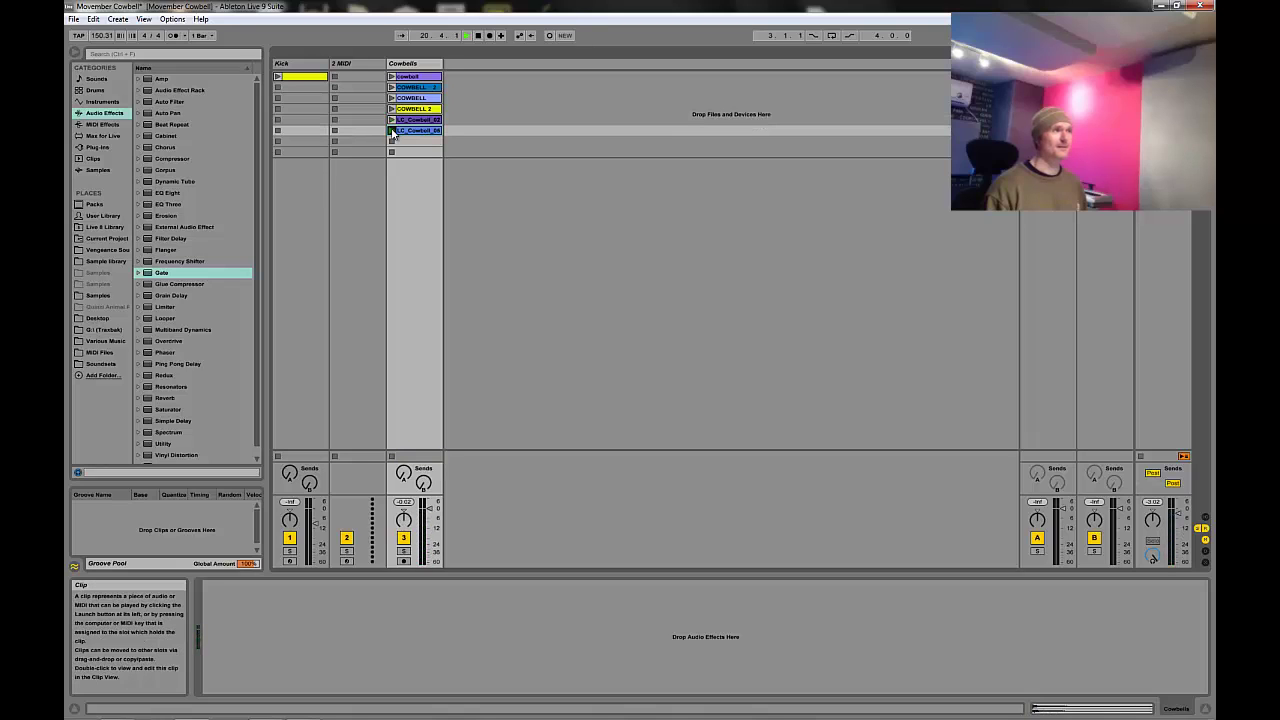
left_click(392, 131)
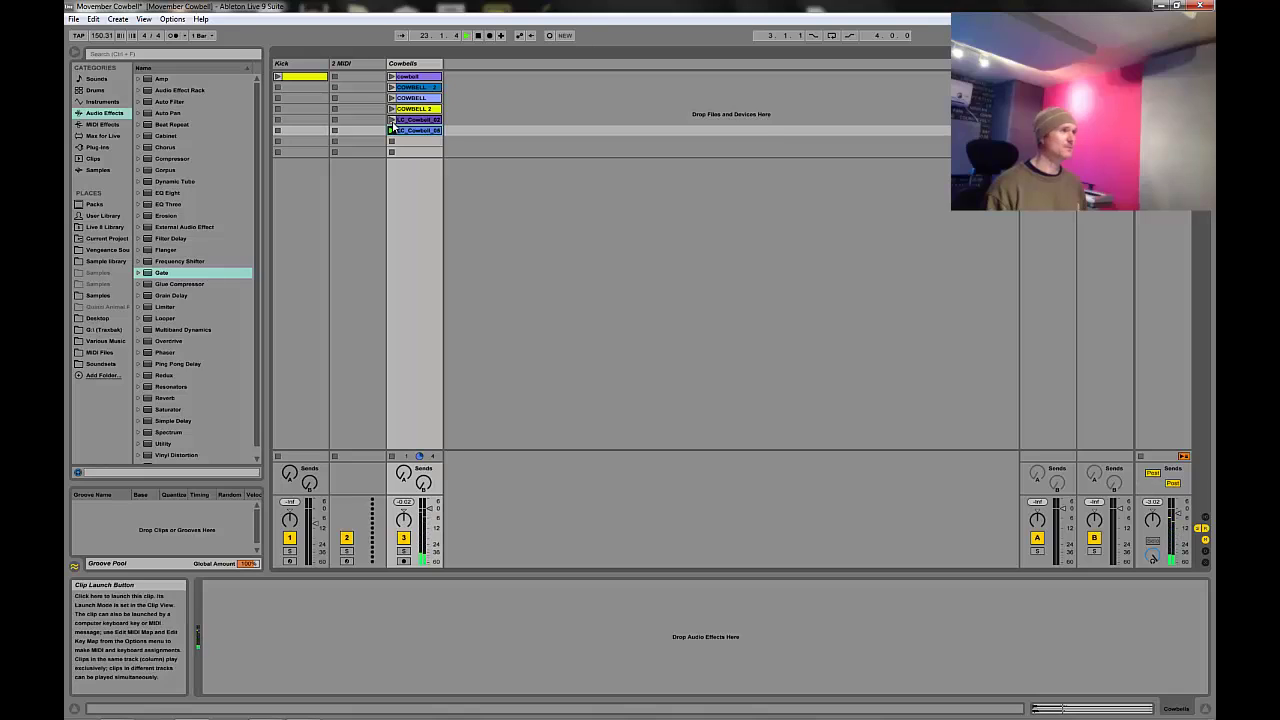
left_click(392, 122)
left_click(393, 132)
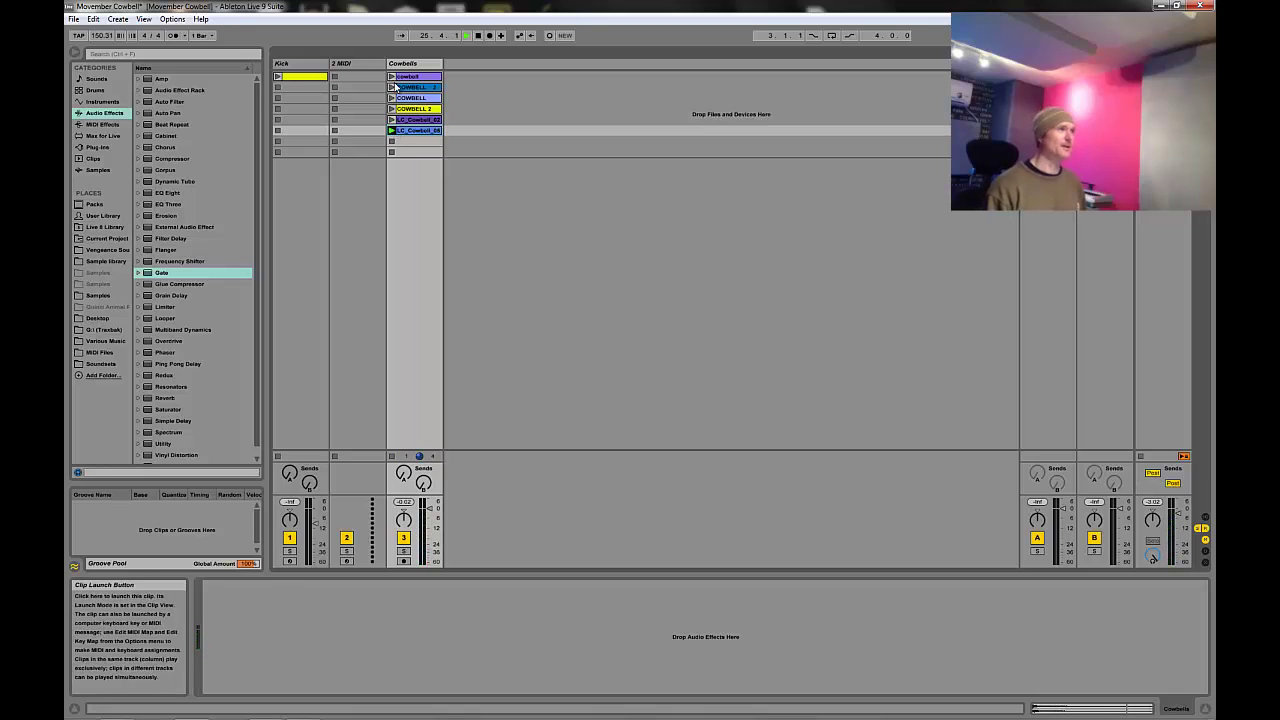
left_click(392, 77)
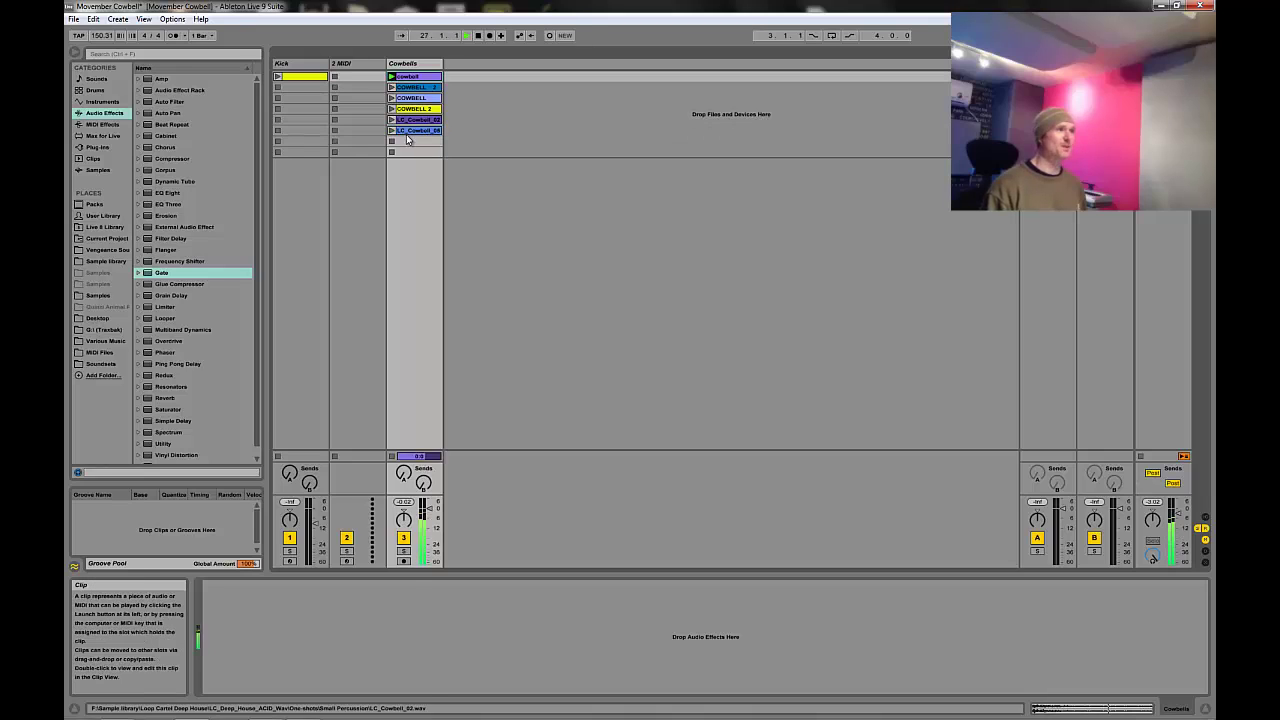
left_click(391, 77)
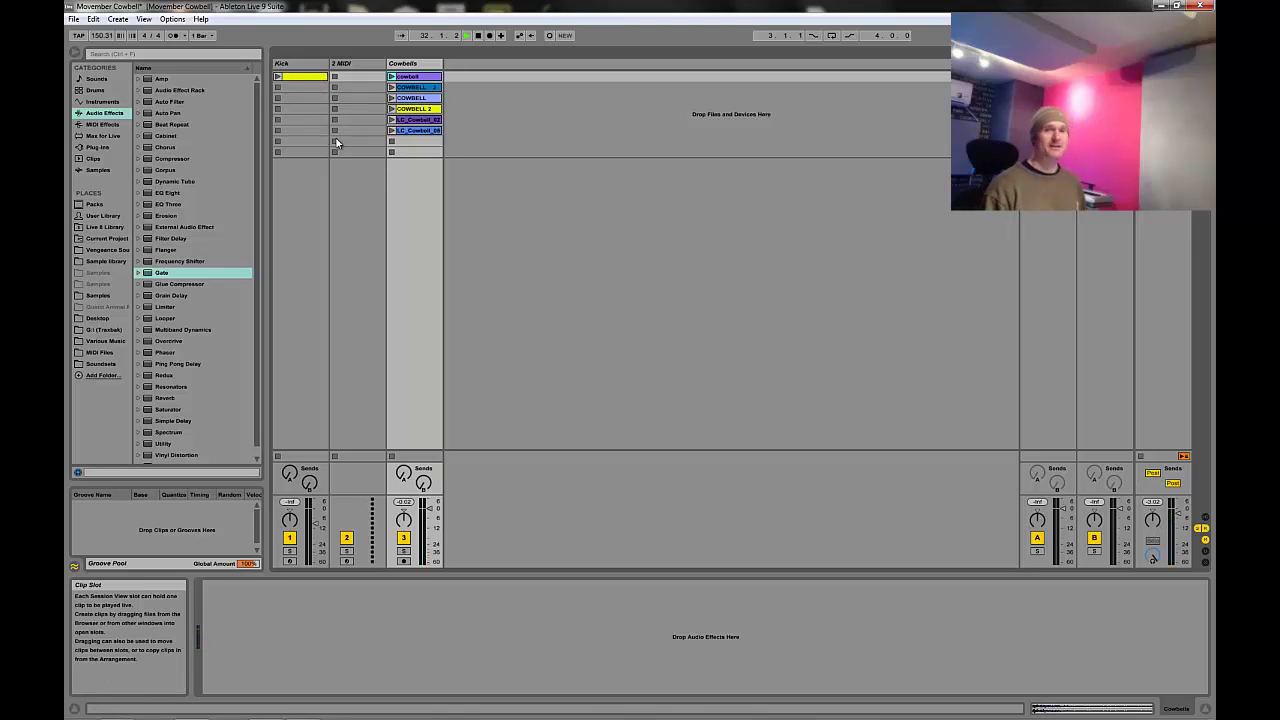
Audition the Kick track's clip, look over its device chain, and stop playback.
left_click(279, 78)
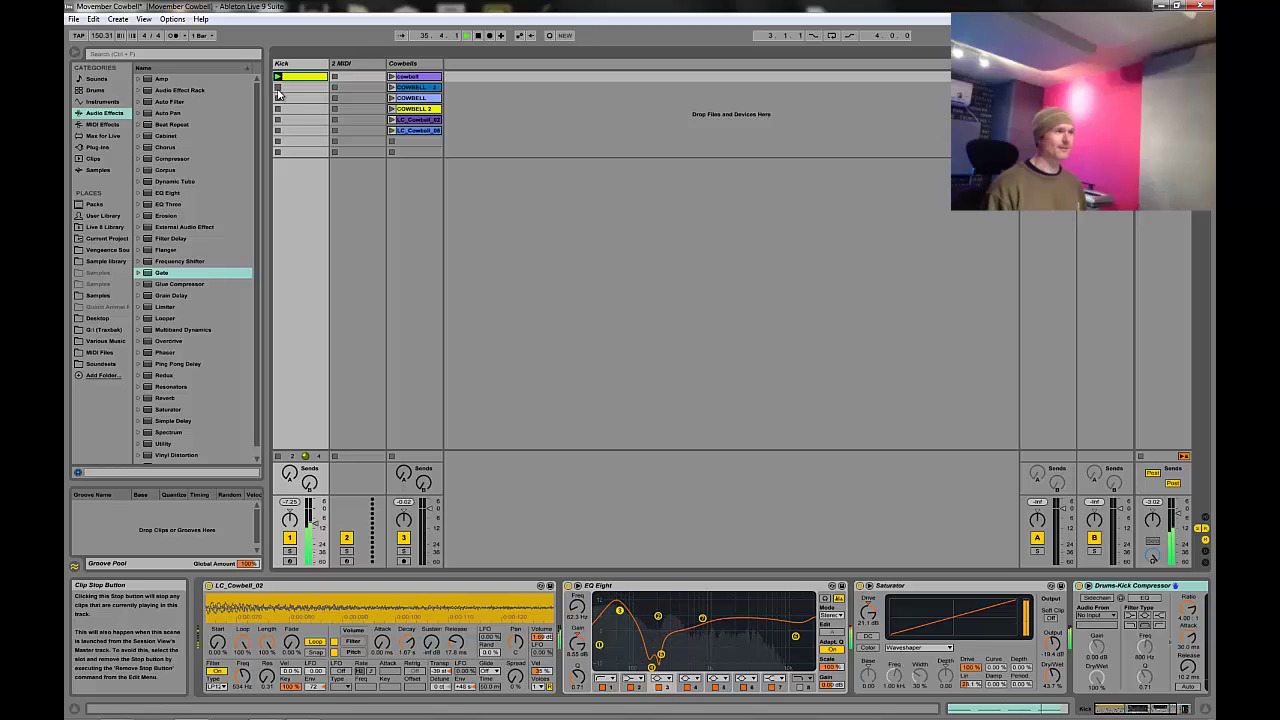
left_click(279, 92)
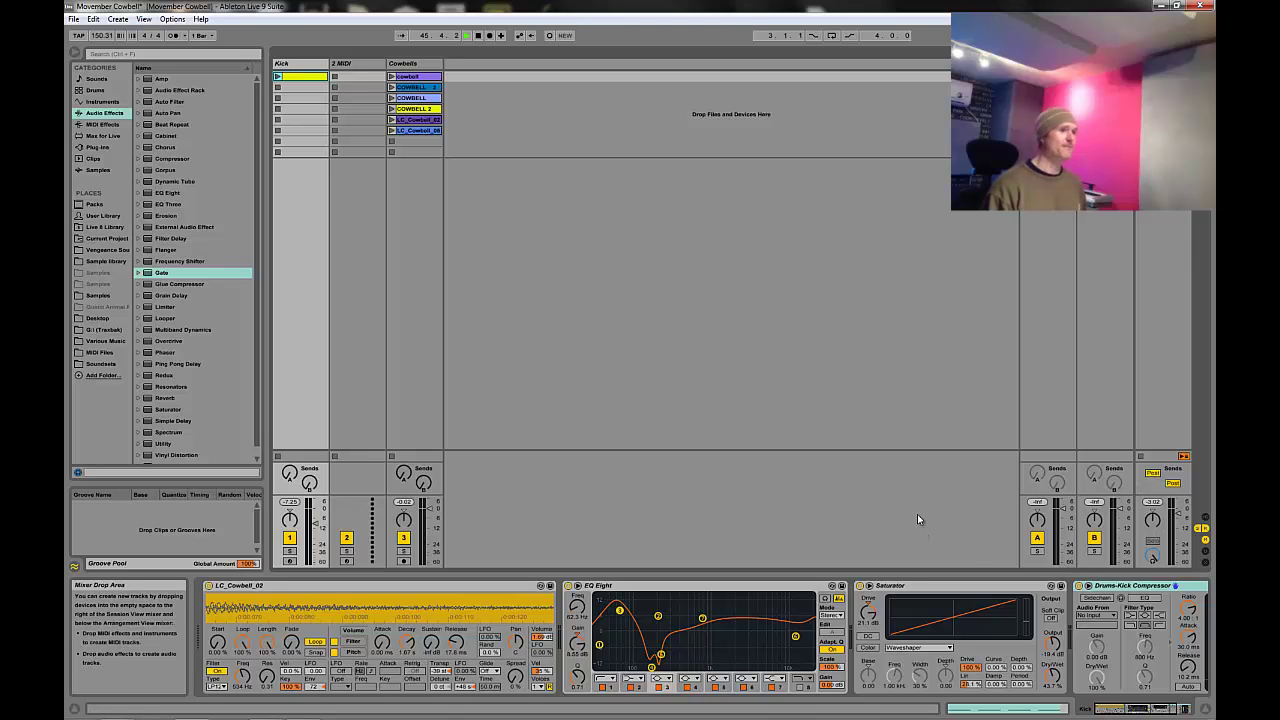
left_click(1101, 710)
left_click(1098, 709)
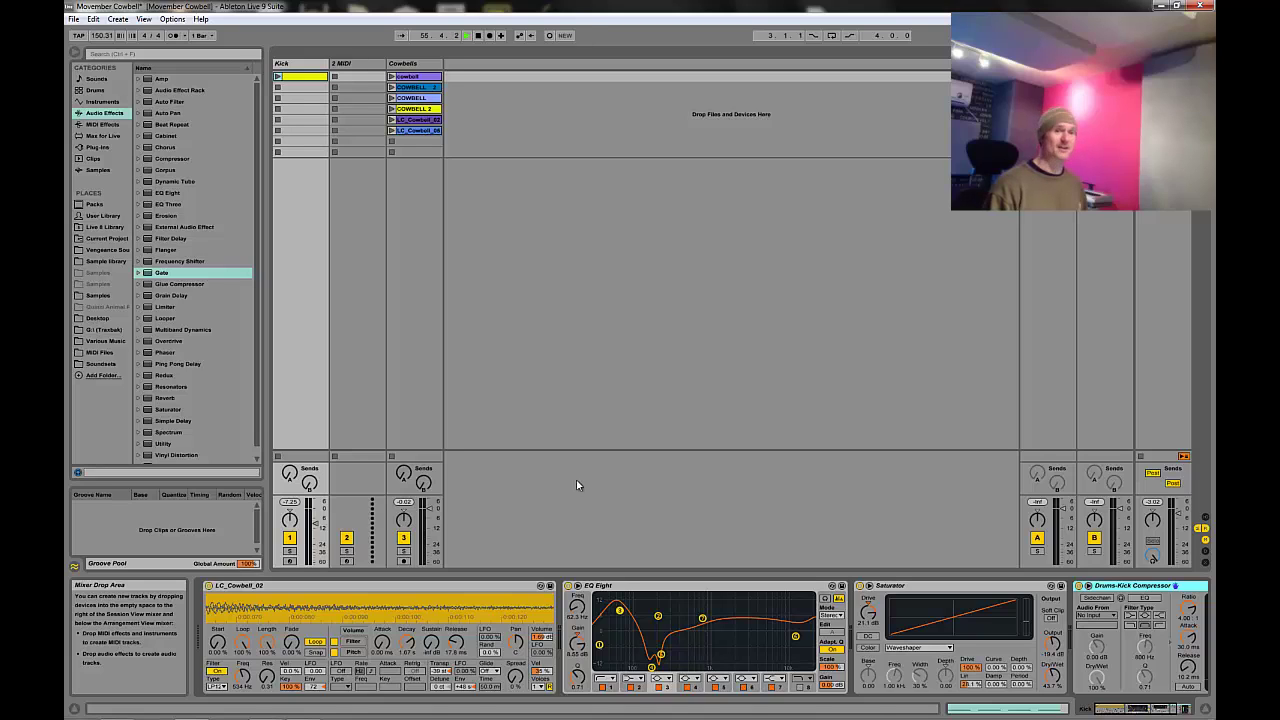
mouse_move(1114, 711)
left_mouse_down()
mouse_move(1149, 711)
mouse_move(1093, 711)
left_mouse_up()
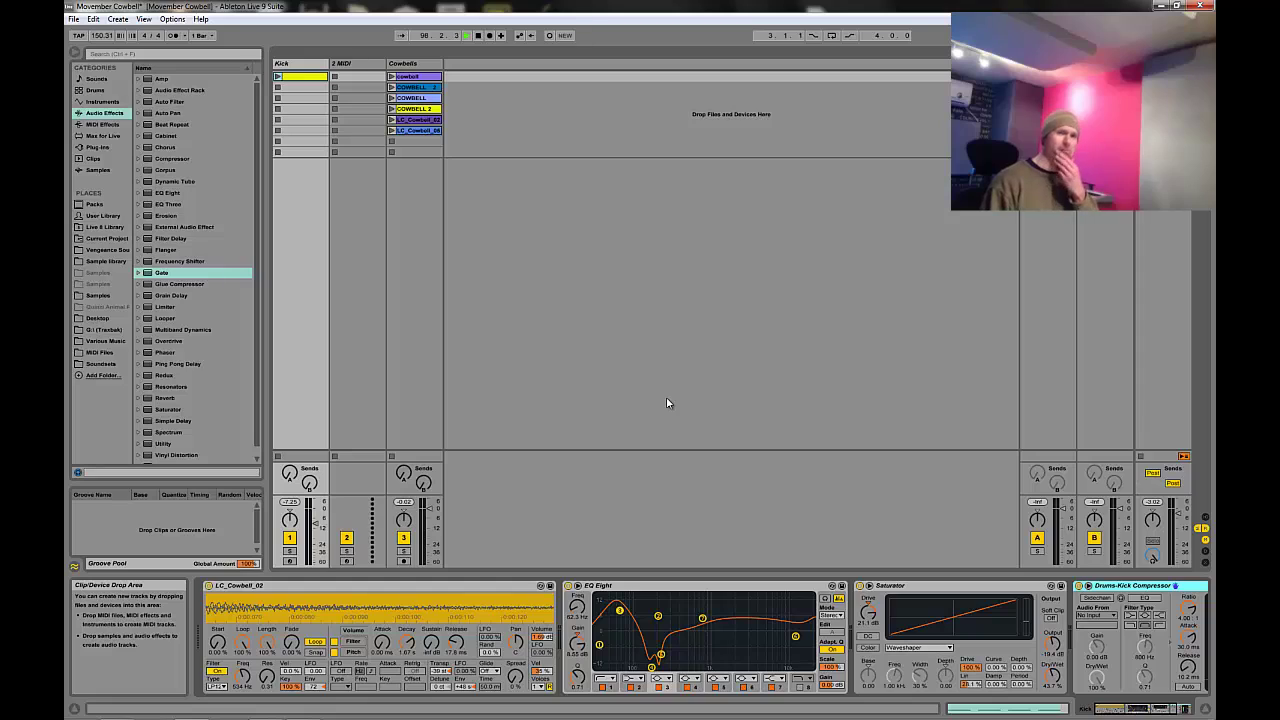
left_click(479, 36)
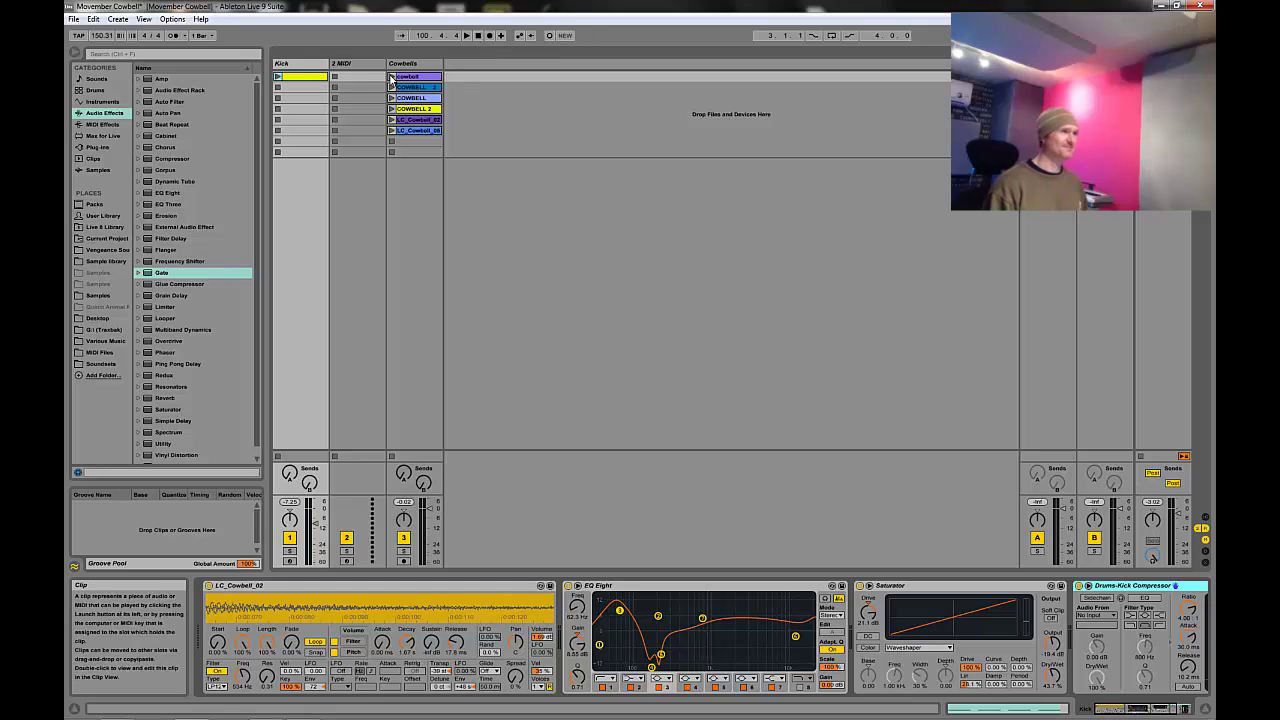
Audition the first cowbell clip on the Cowbells track several times.
left_click(391, 77)
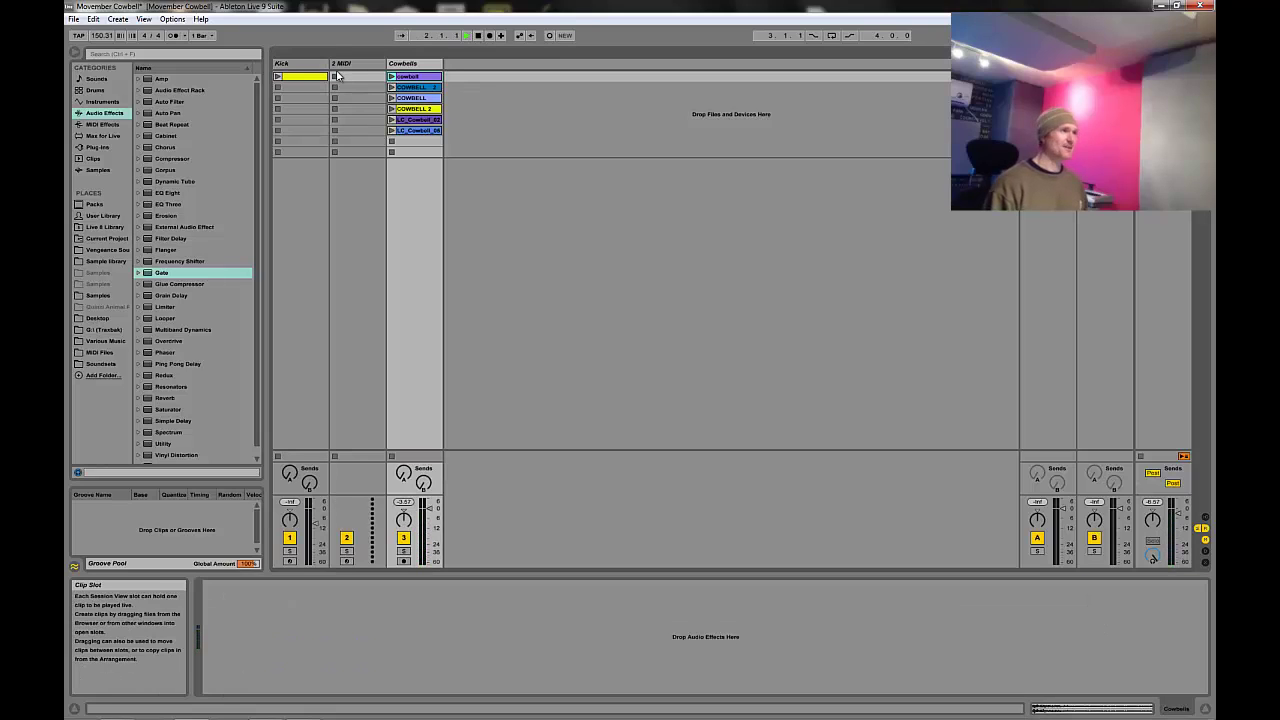
left_click(352, 64)
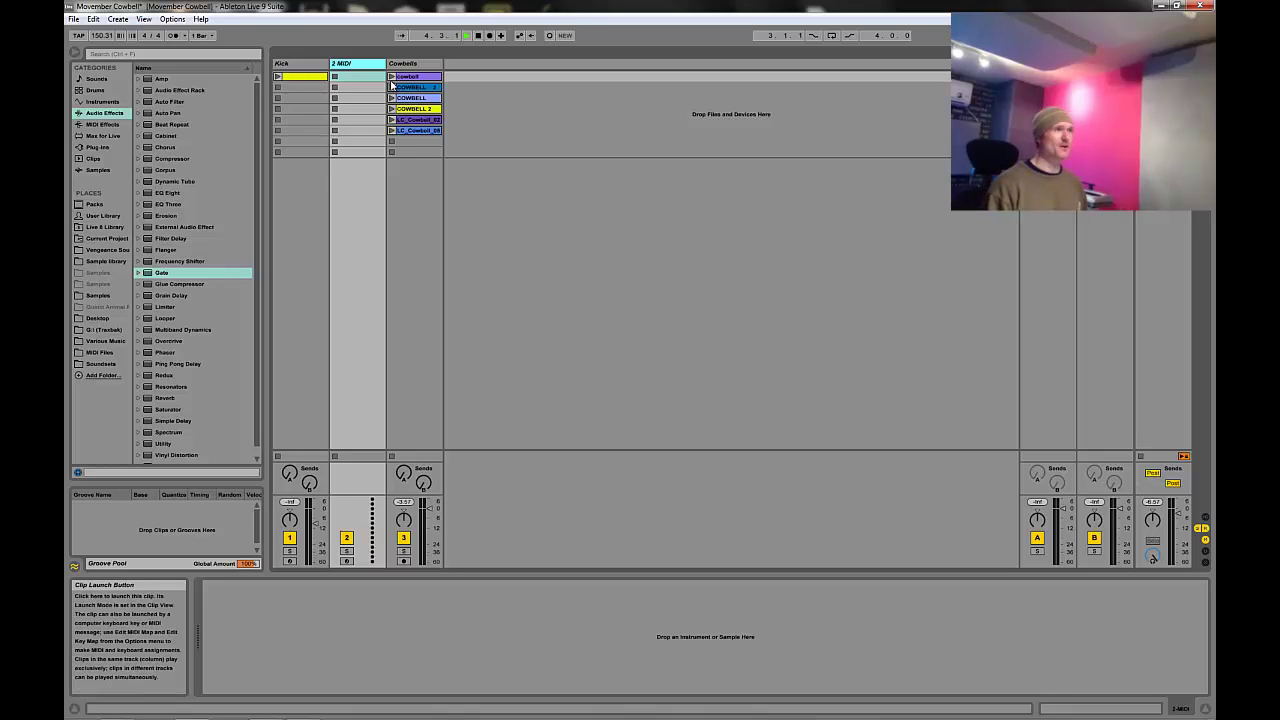
left_click(392, 77)
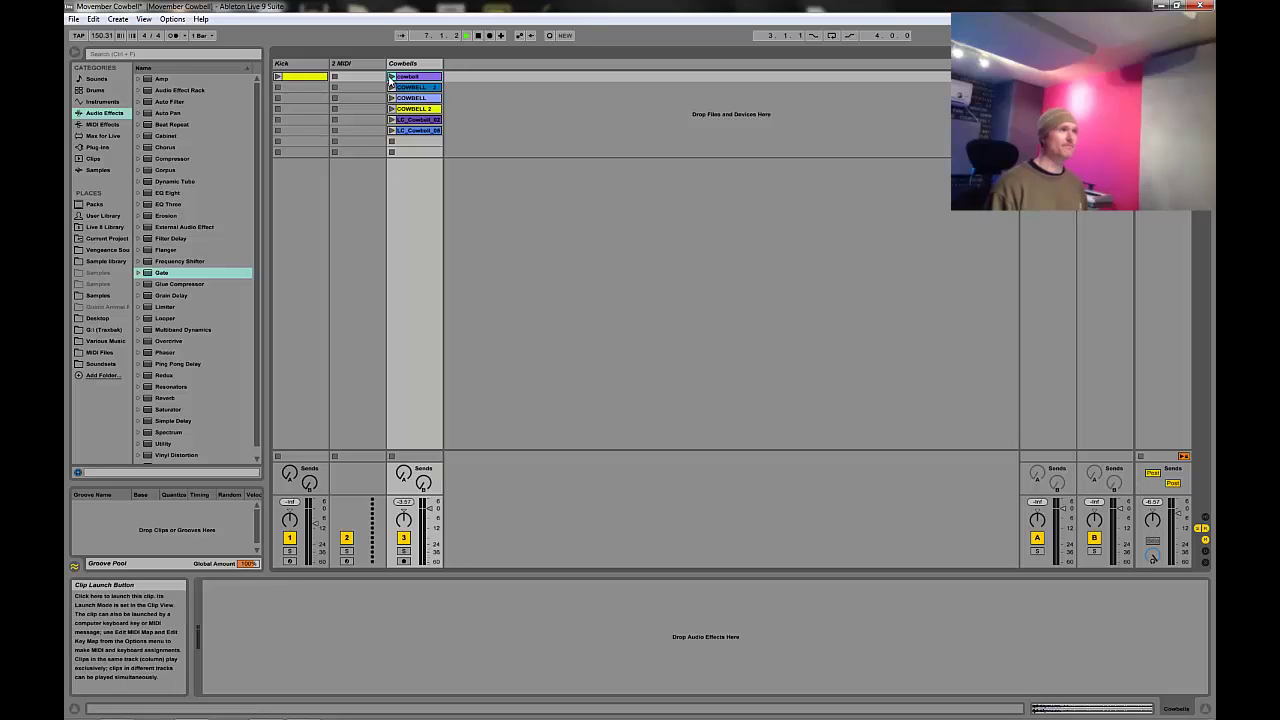
left_click(391, 77)
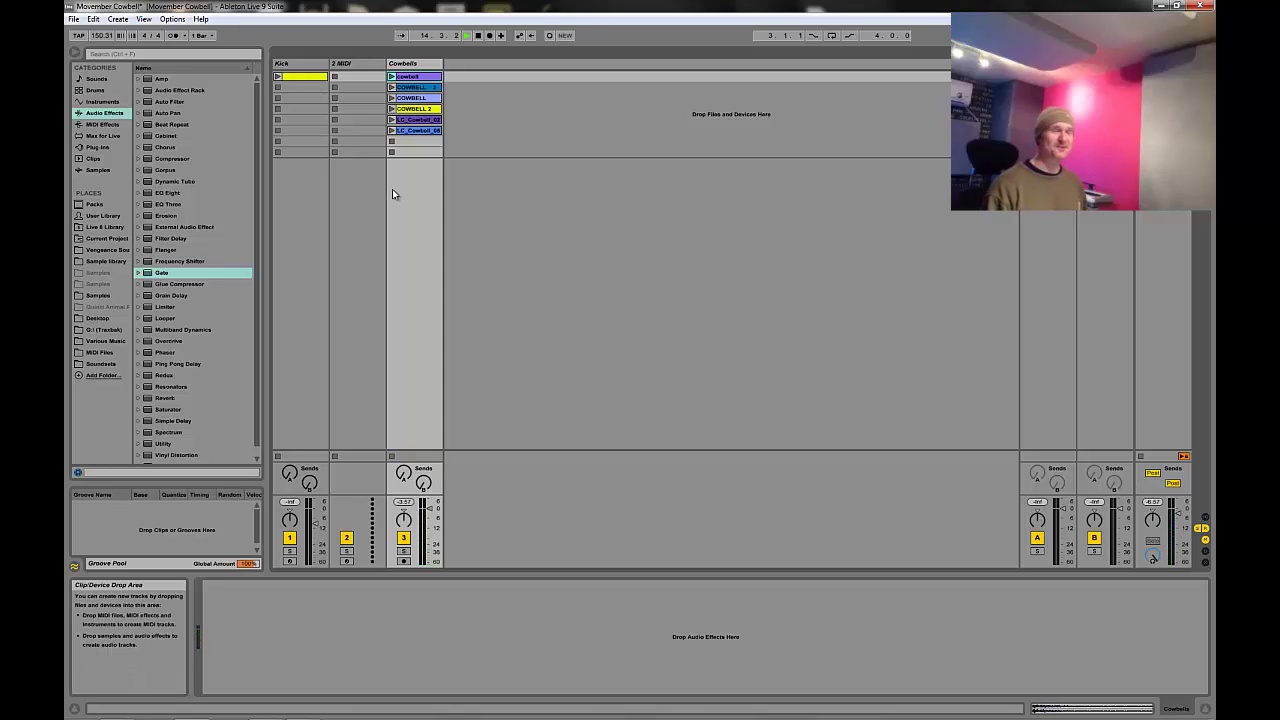
Load a Simpler instrument on the empty MIDI track and put the first cowbell sample into it.
left_click(352, 64)
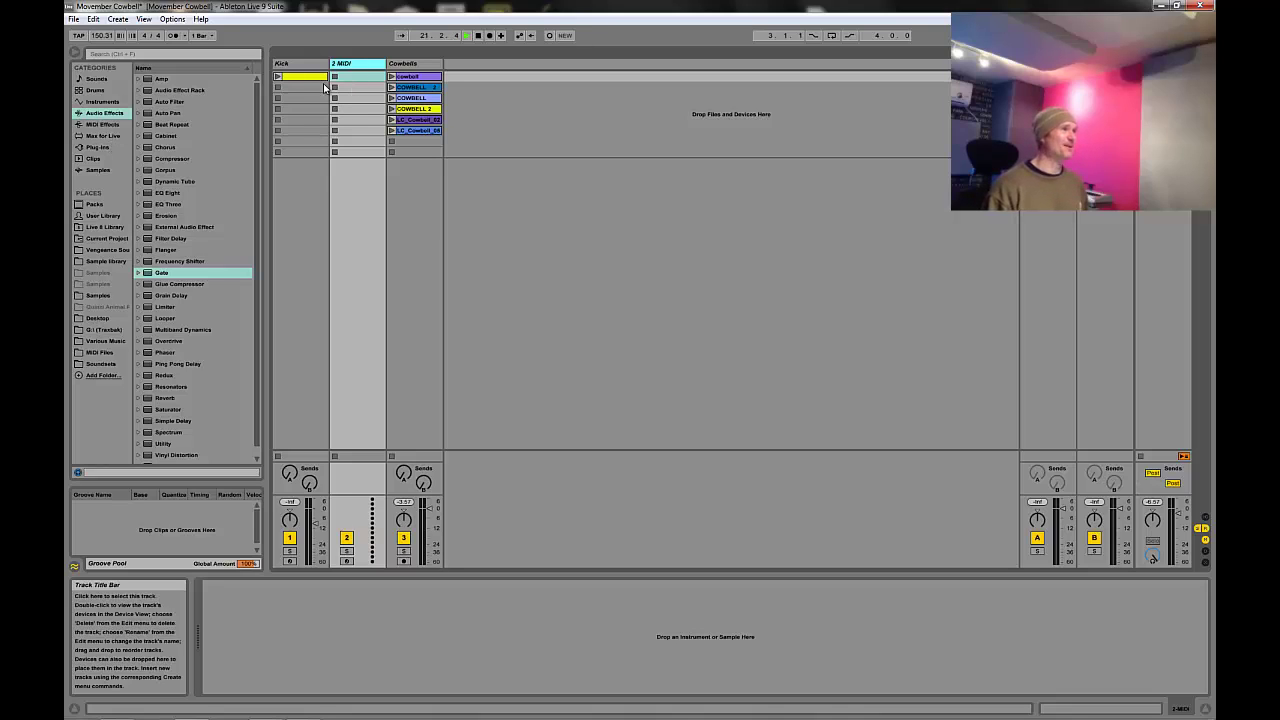
left_click(100, 101)
left_click_drag(165, 181, 285, 615)
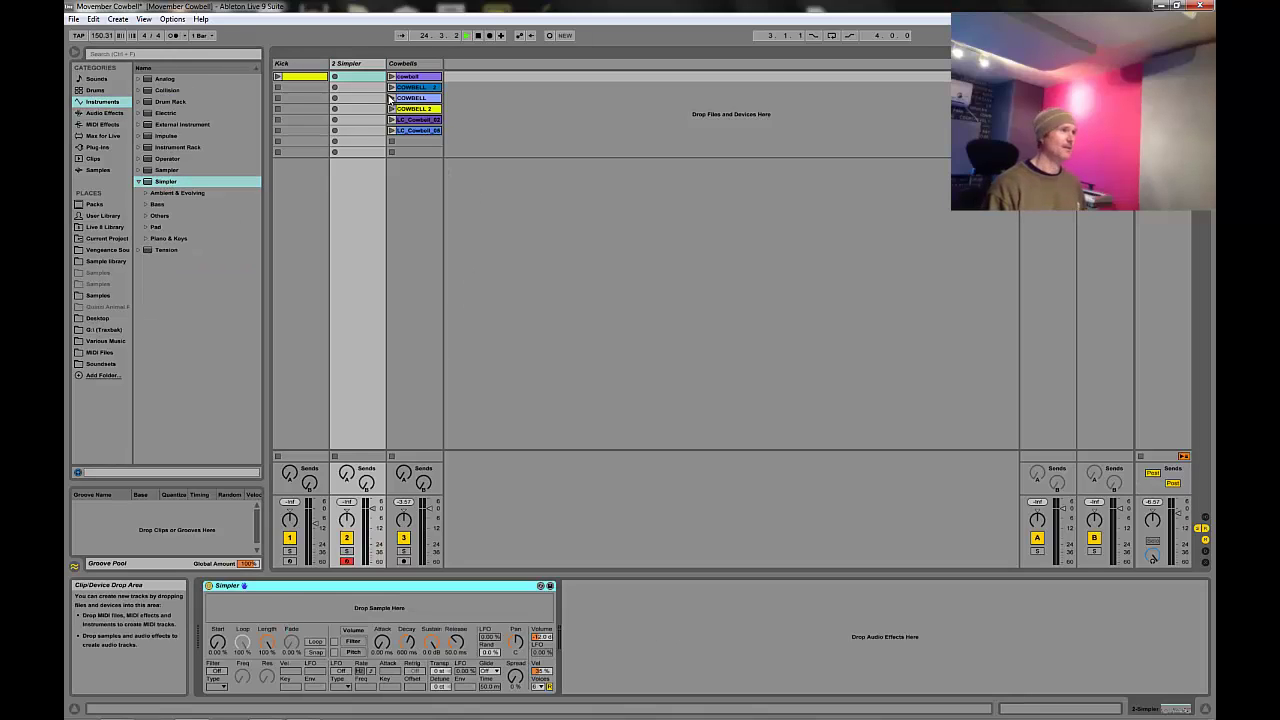
left_click_drag(411, 77, 404, 607)
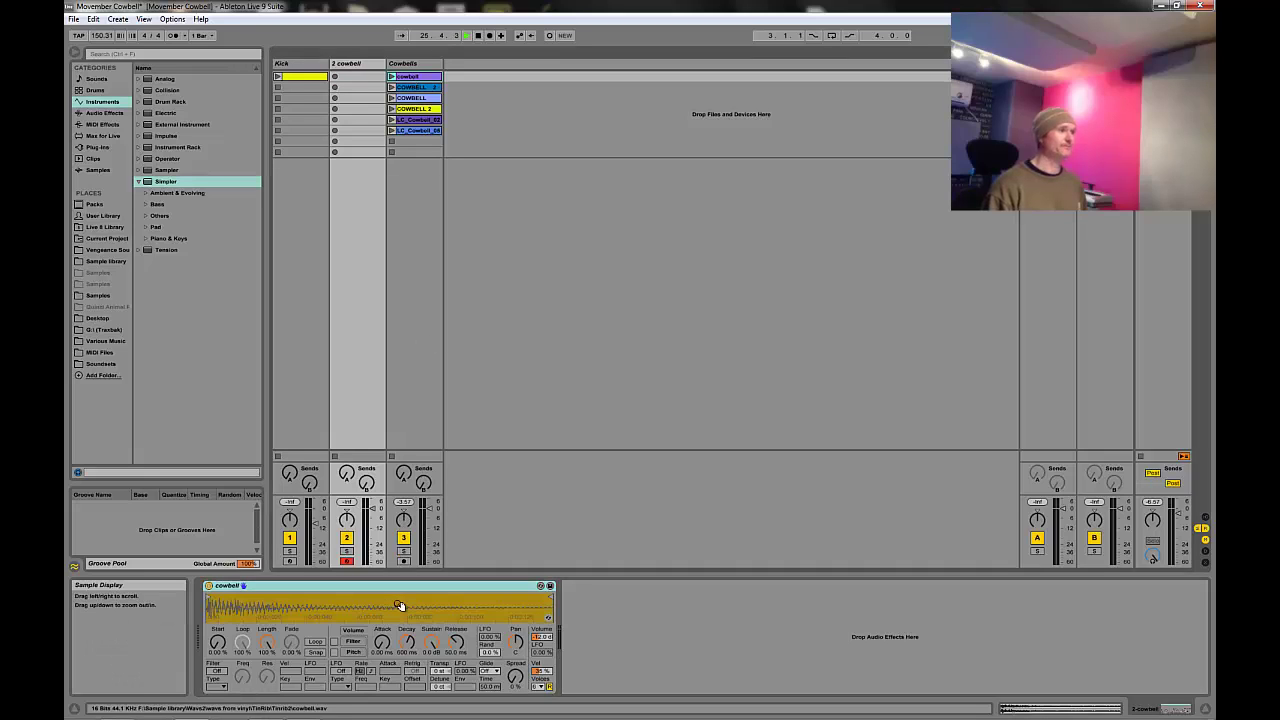
Check the notes of the Kick clip and copy the clip to the first slot of the Simpler track.
double_click(299, 76)
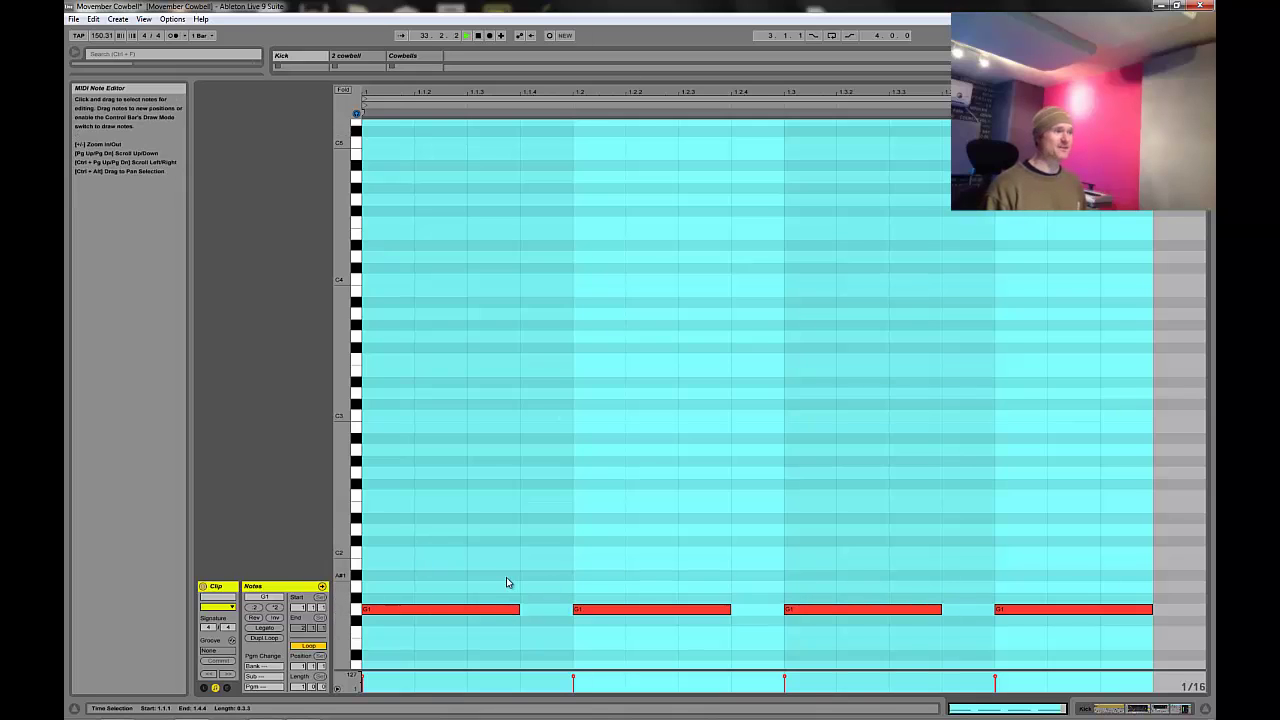
left_click(1205, 708)
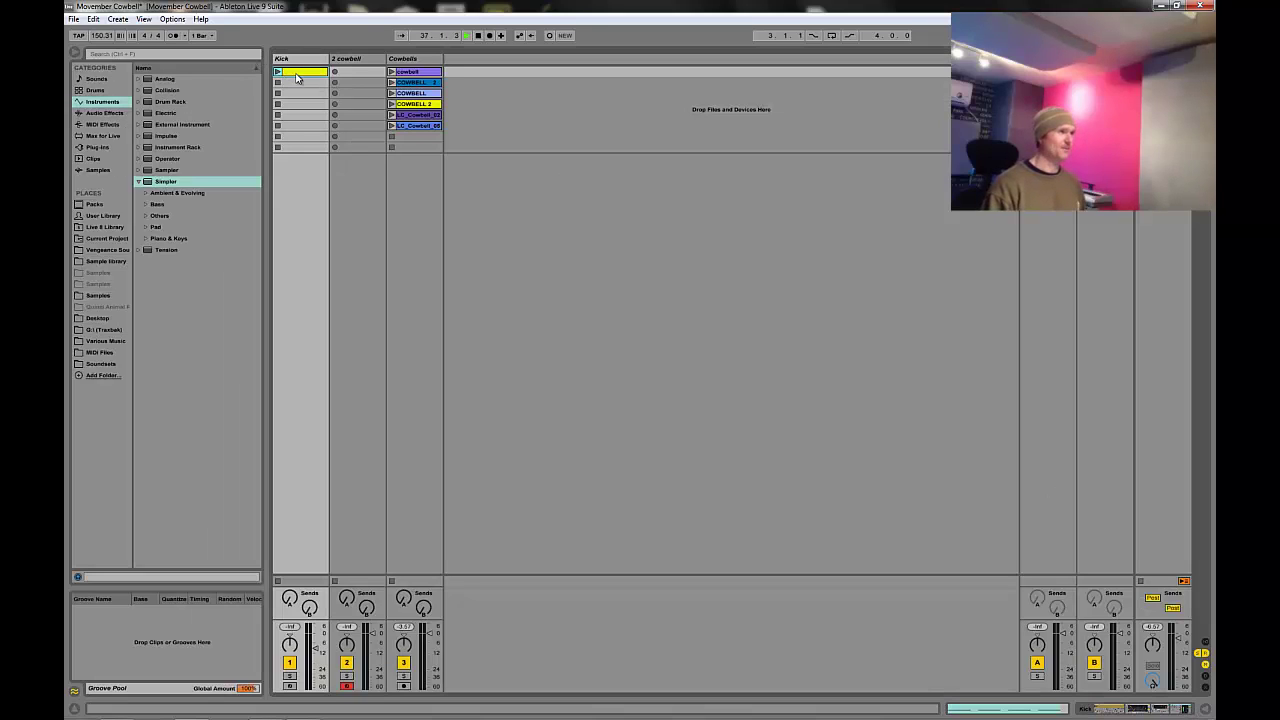
left_click_drag(296, 77, 347, 73)
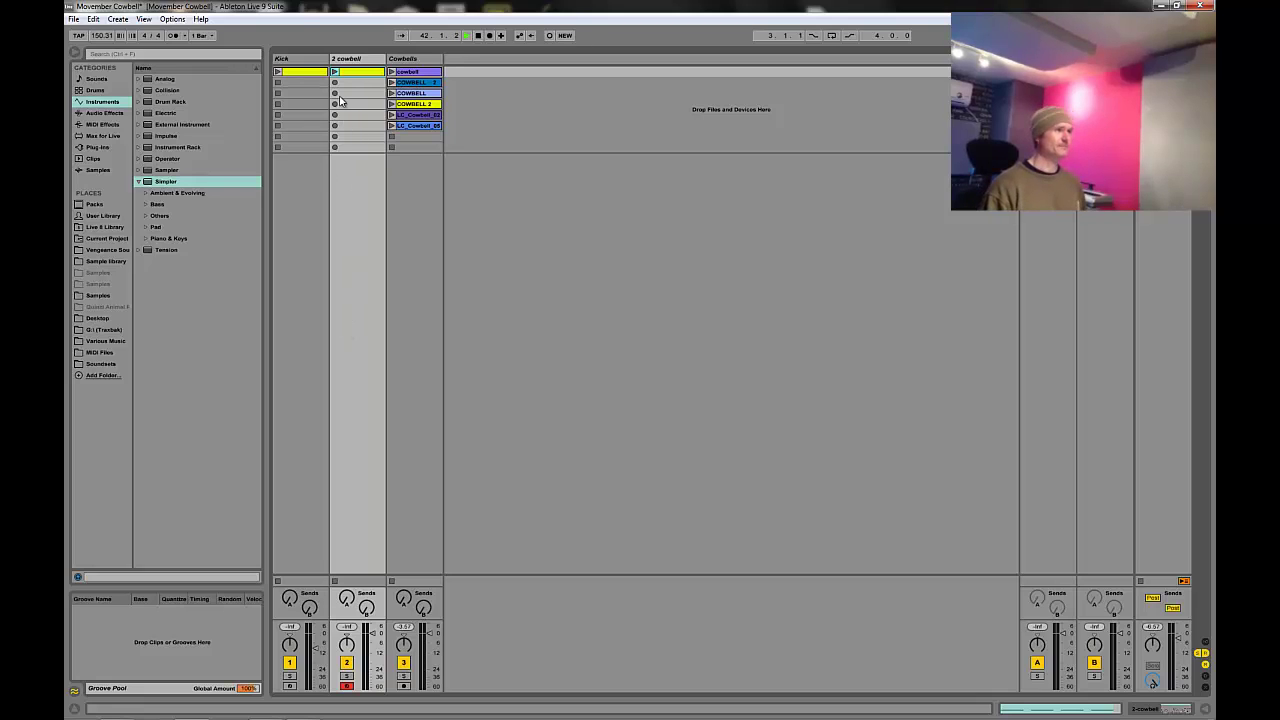
Mute the Kick and Cowbells tracks and audition the copied clip on the Simpler track, leaving playback stopped.
left_click(403, 662)
left_click(289, 662)
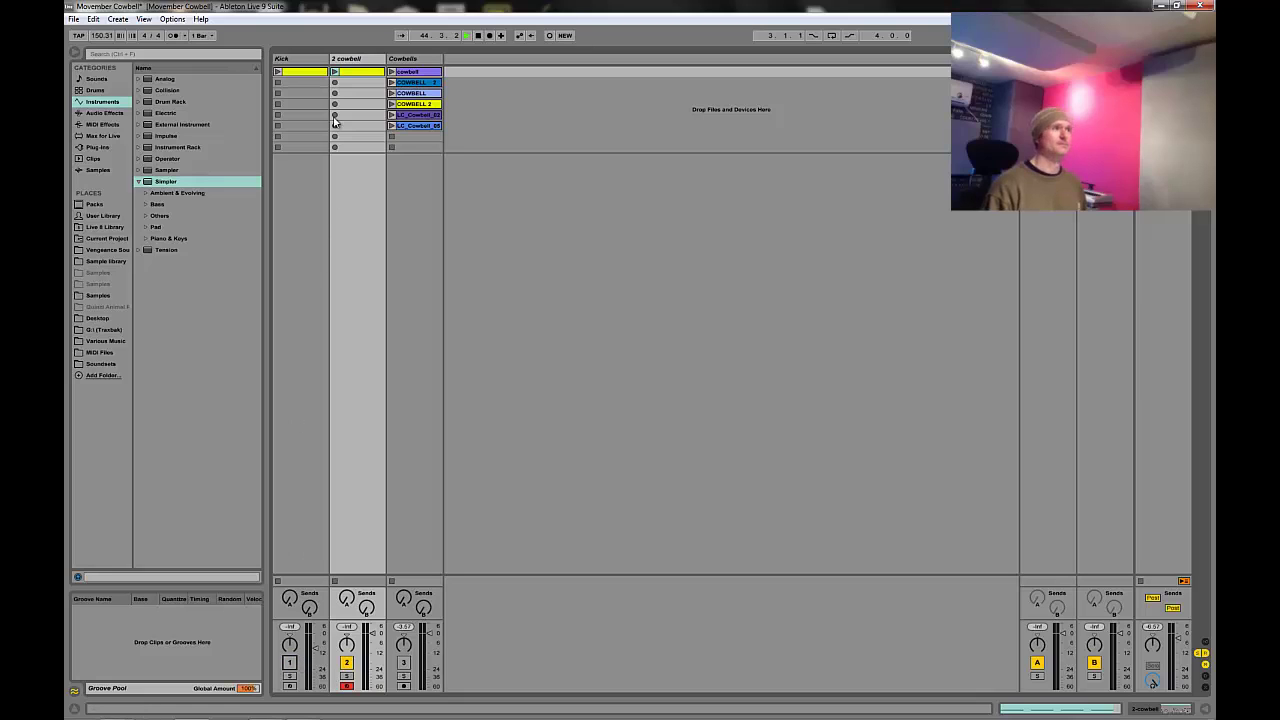
left_click(335, 72)
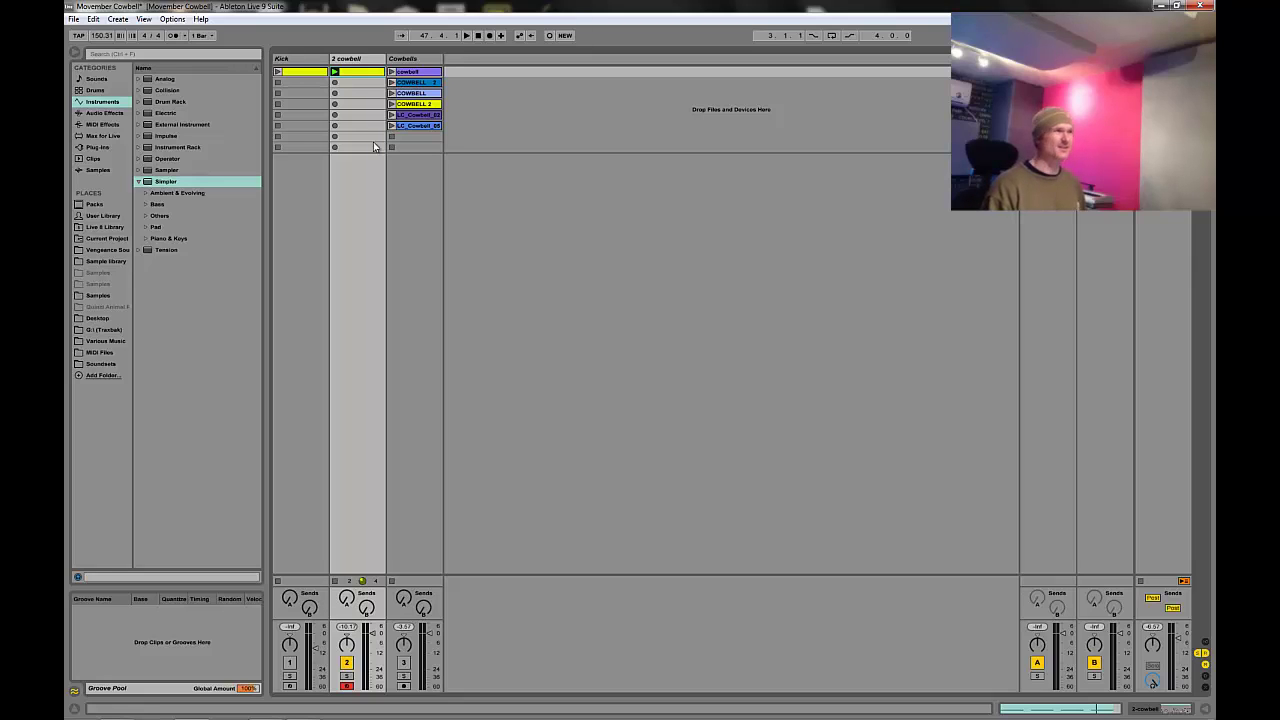
key("space")
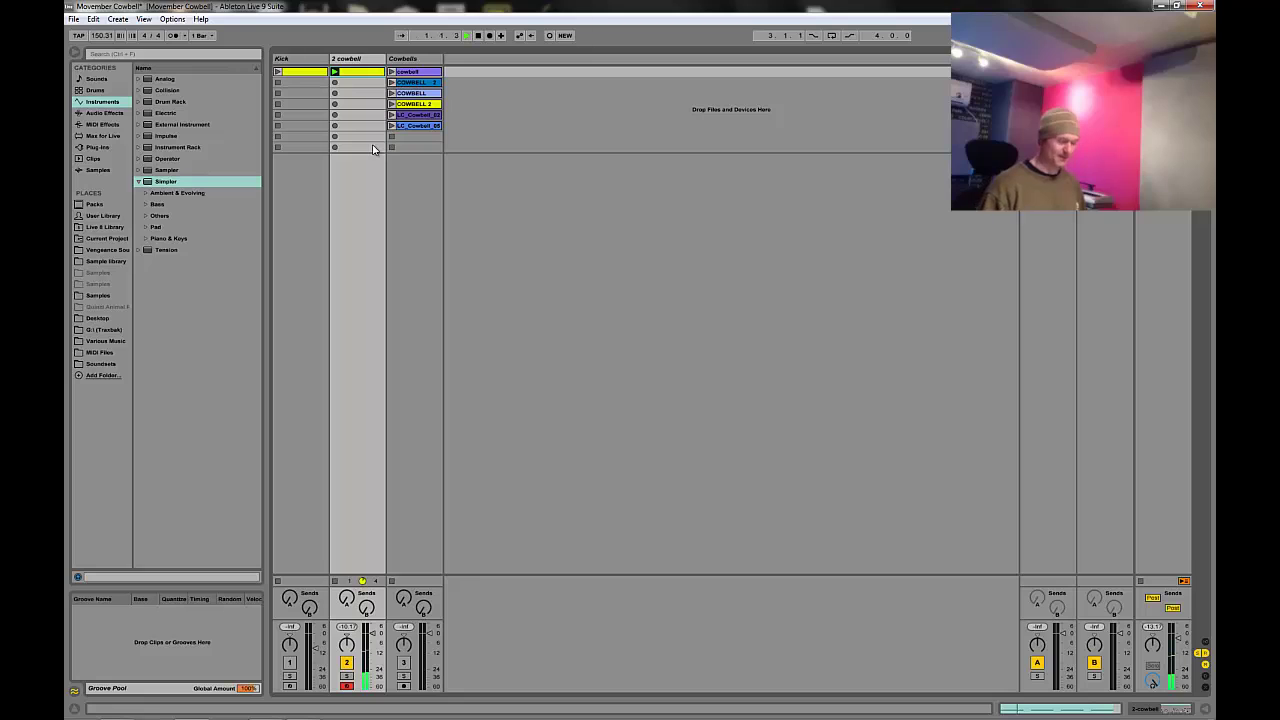
key("space")
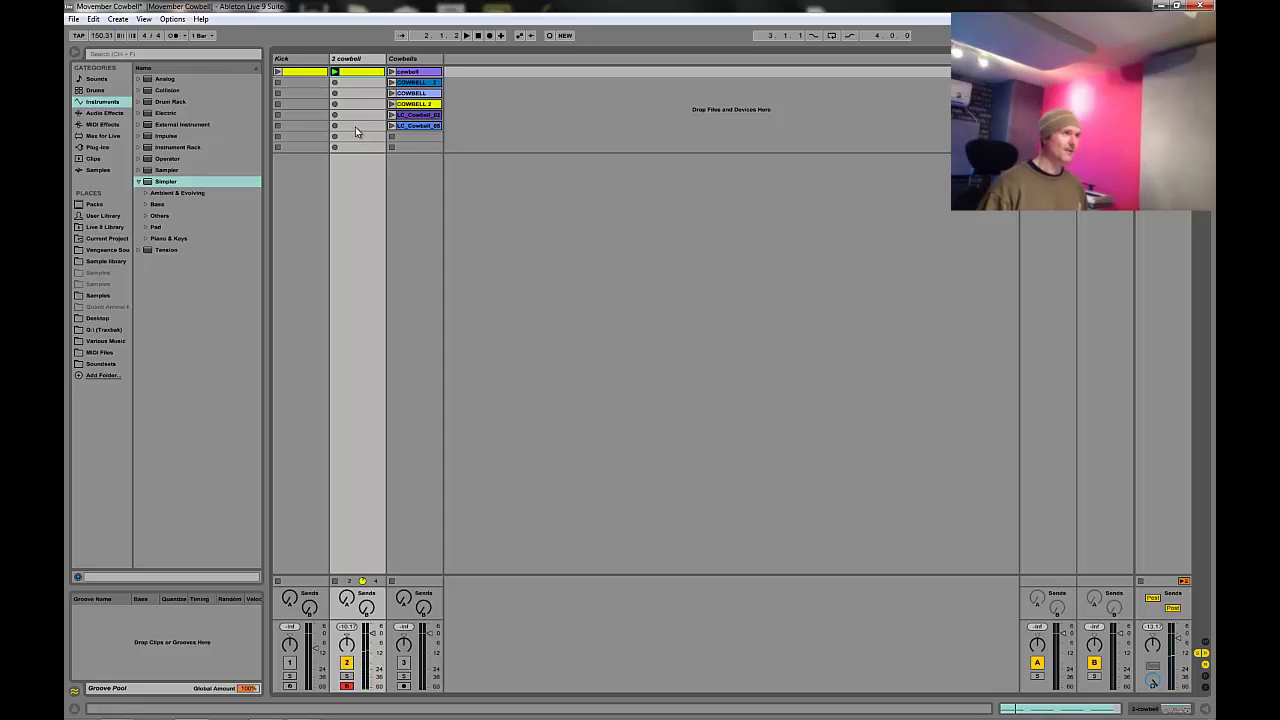
Enable Simpler's pitch envelope on the cowbell track with amount +48 st, sustain -100% and release 11.0 ms.
double_click(358, 63)
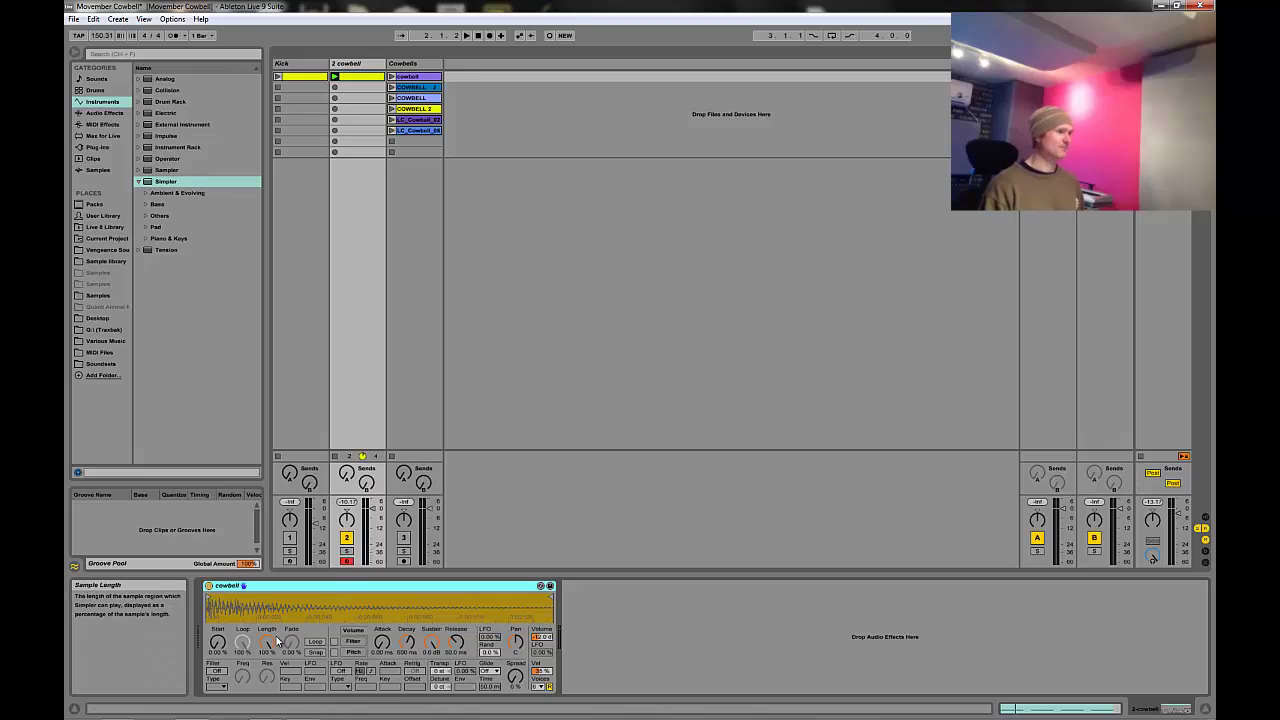
left_click(335, 652)
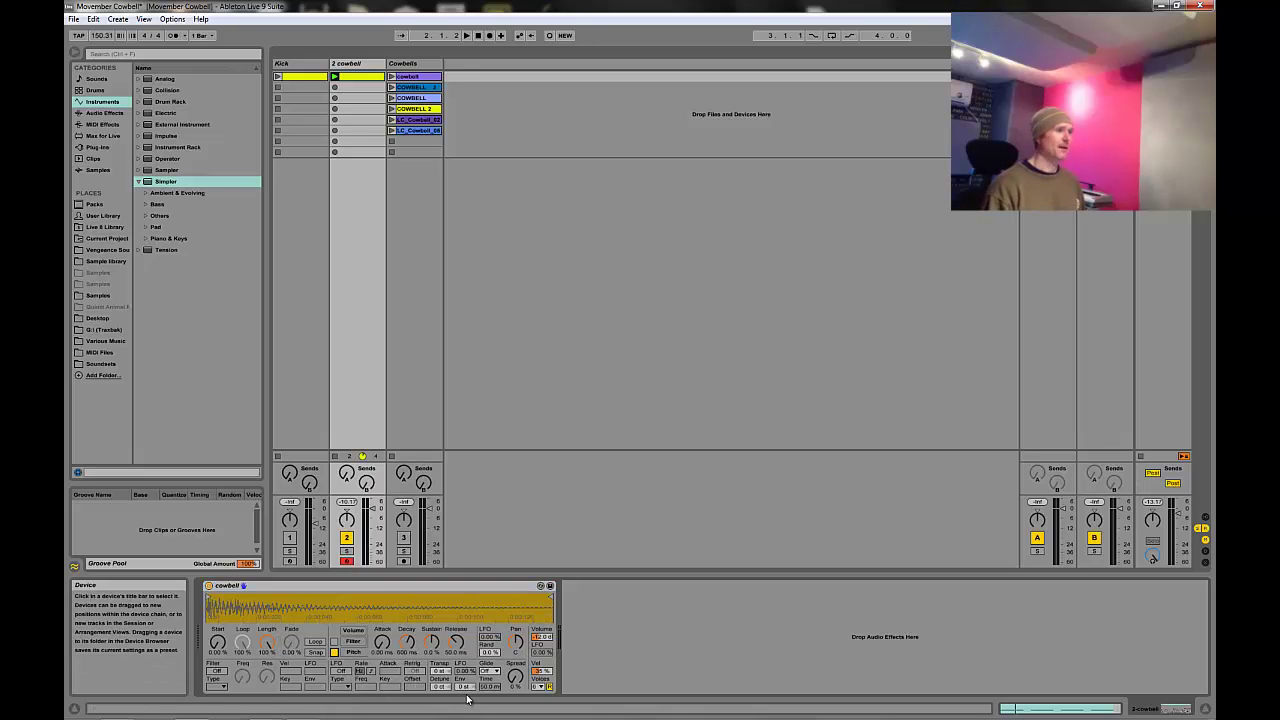
left_click_drag(467, 689, 477, 614)
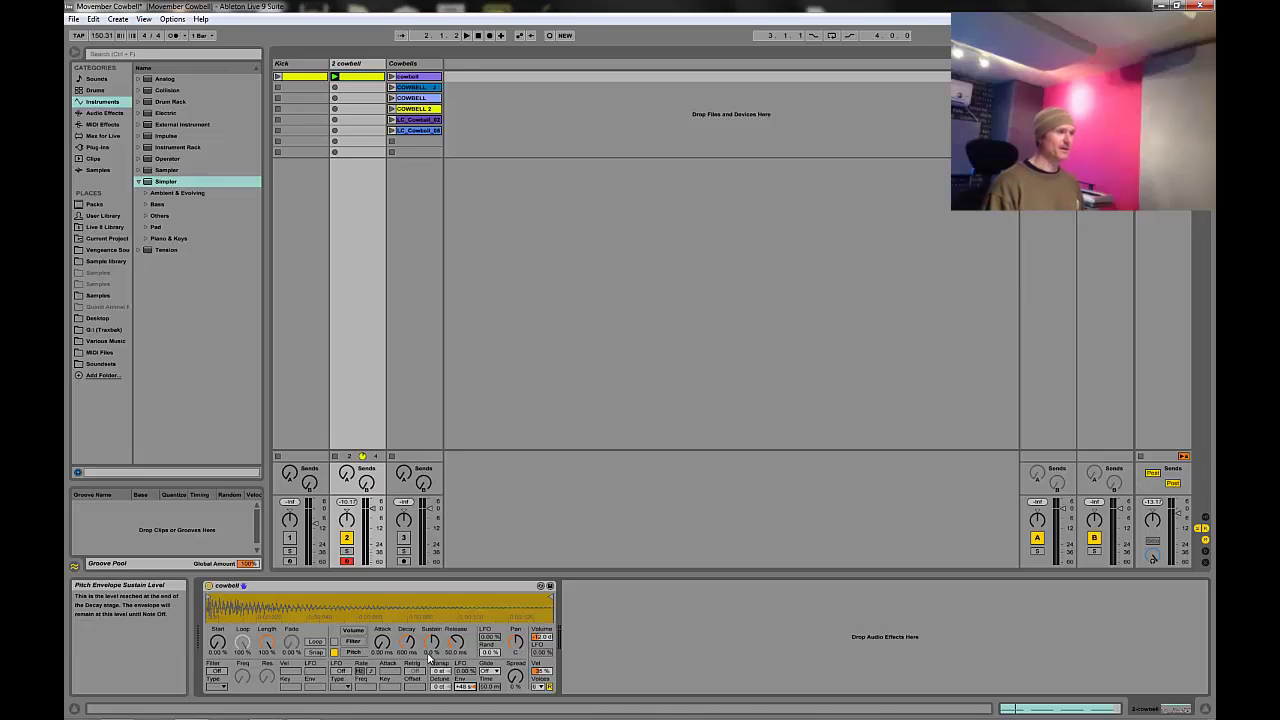
left_click_drag(431, 646, 458, 651)
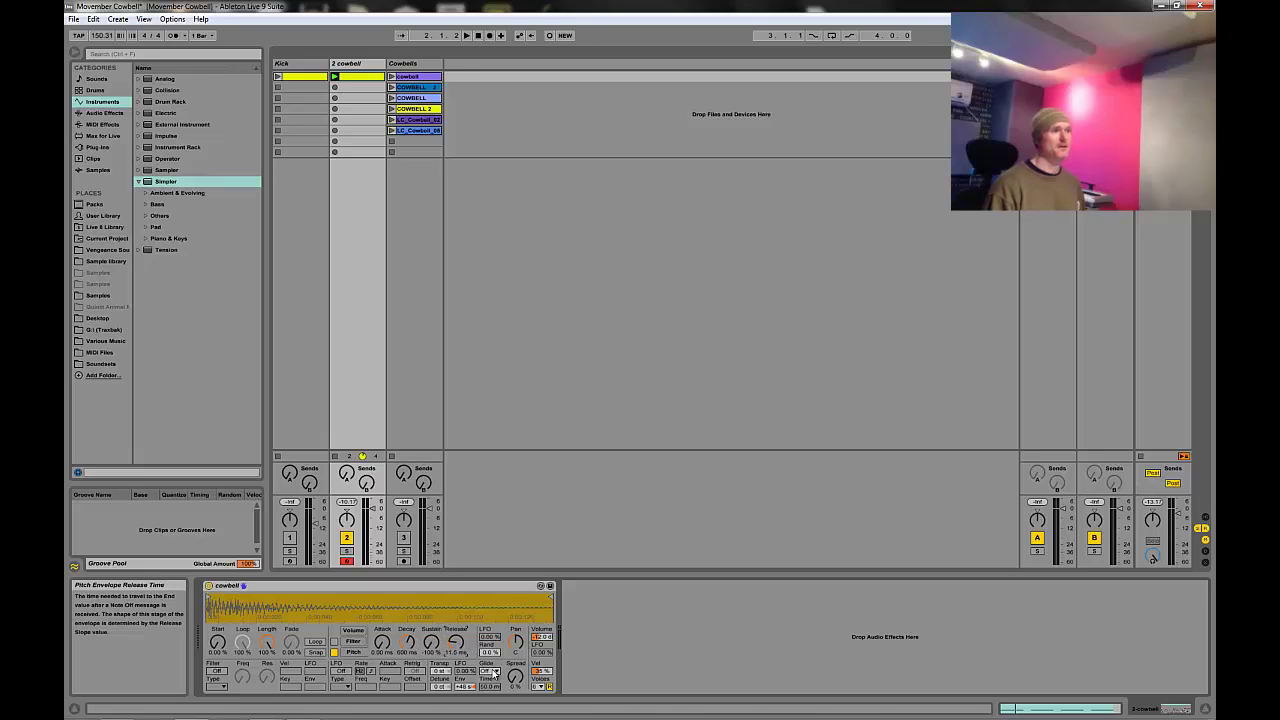
Limit Simpler to 1 voice, play the cowbell track's clip, and set the pitch envelope release to 25.3 ms.
left_click(538, 686)
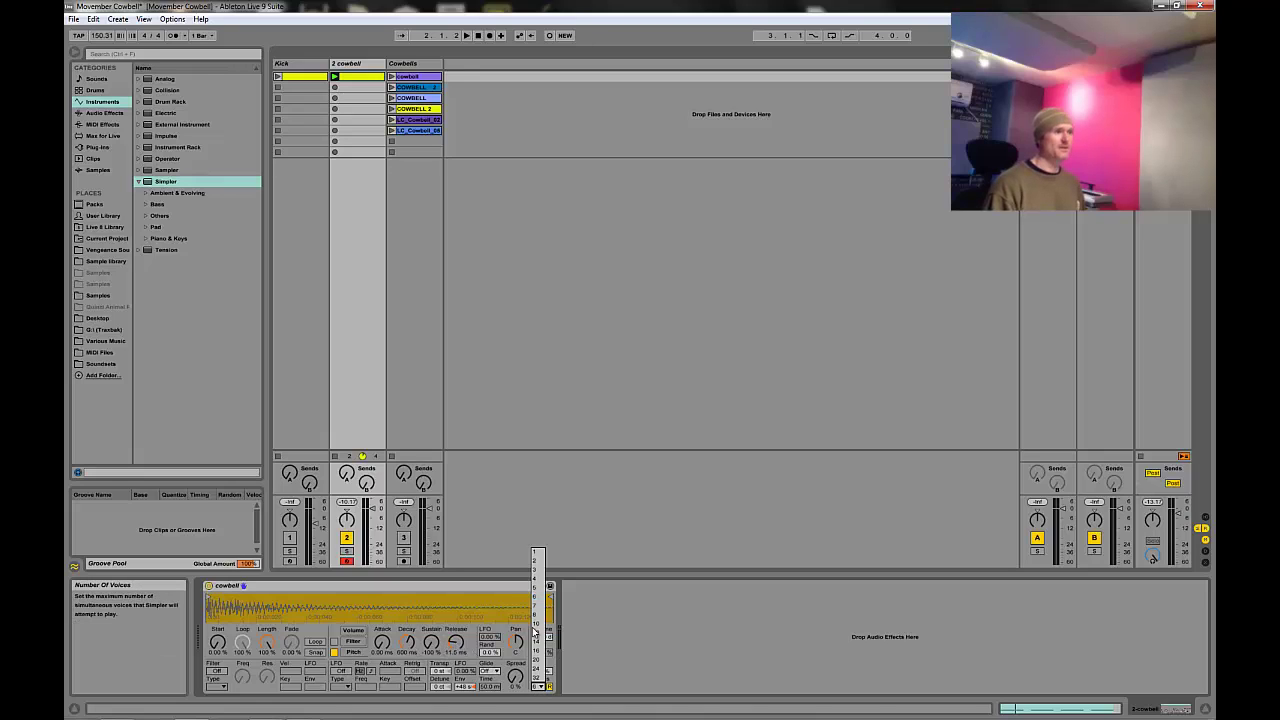
left_click(540, 566)
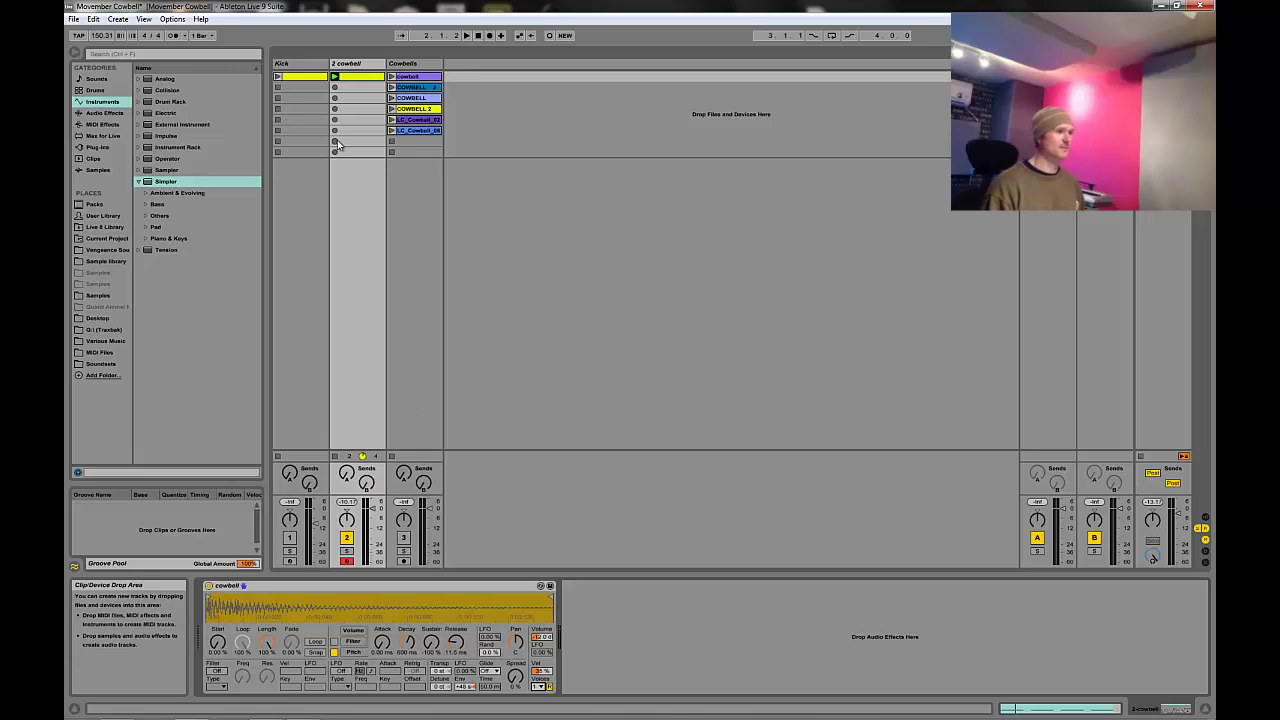
left_click(335, 77)
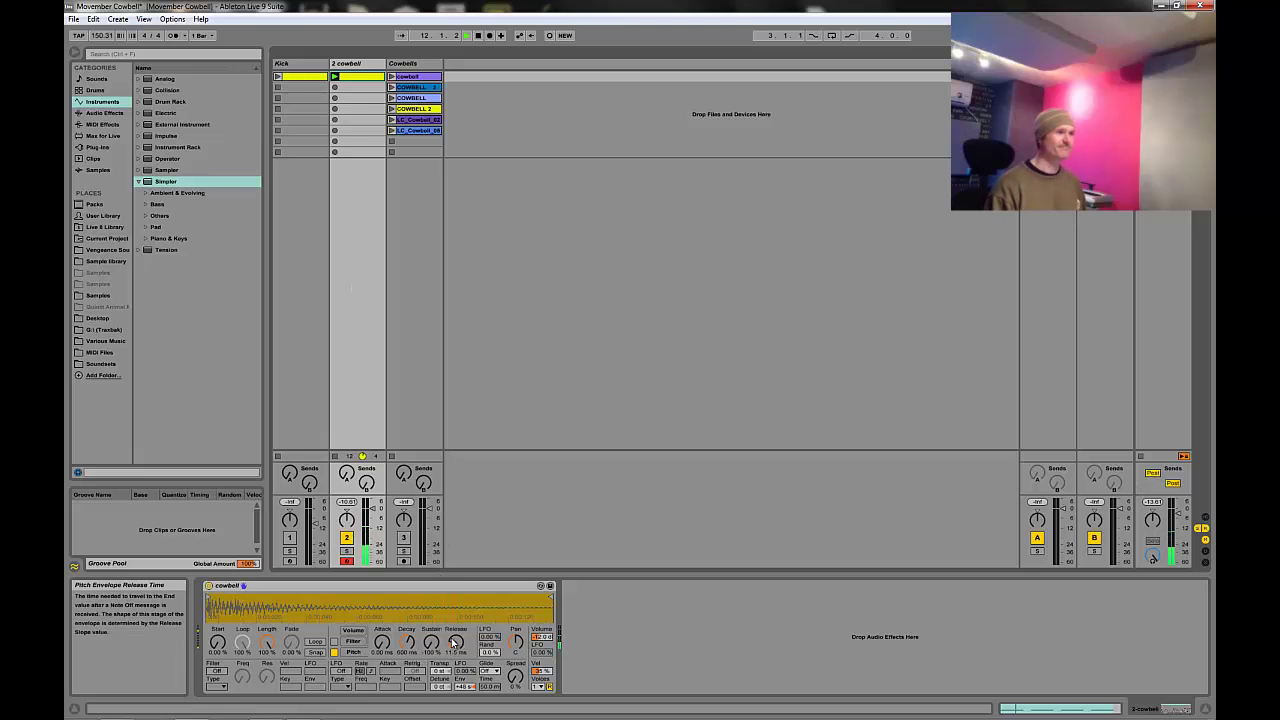
left_click_drag(455, 642, 455, 628)
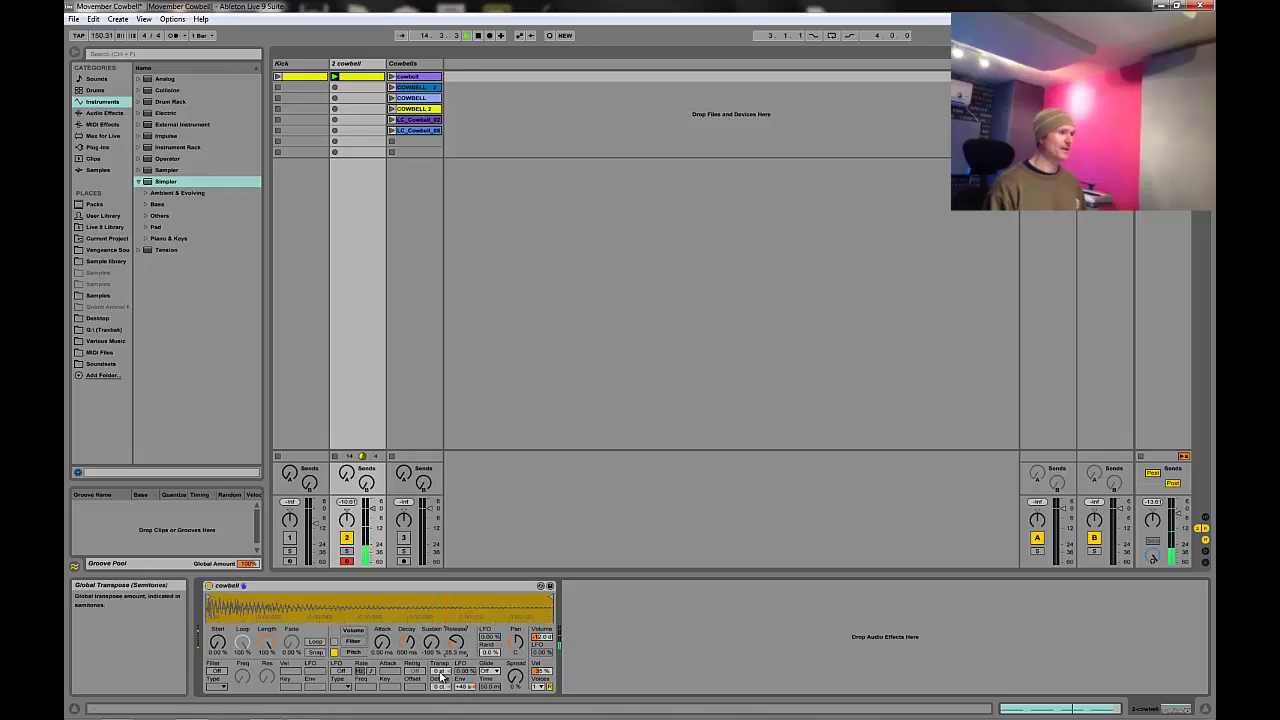
Transpose the cowbell sample to -27 st and set Simpler's volume envelope release to 122 ms.
left_click(440, 675)
left_click_drag(441, 676, 441, 678)
left_click_drag(441, 675, 440, 676)
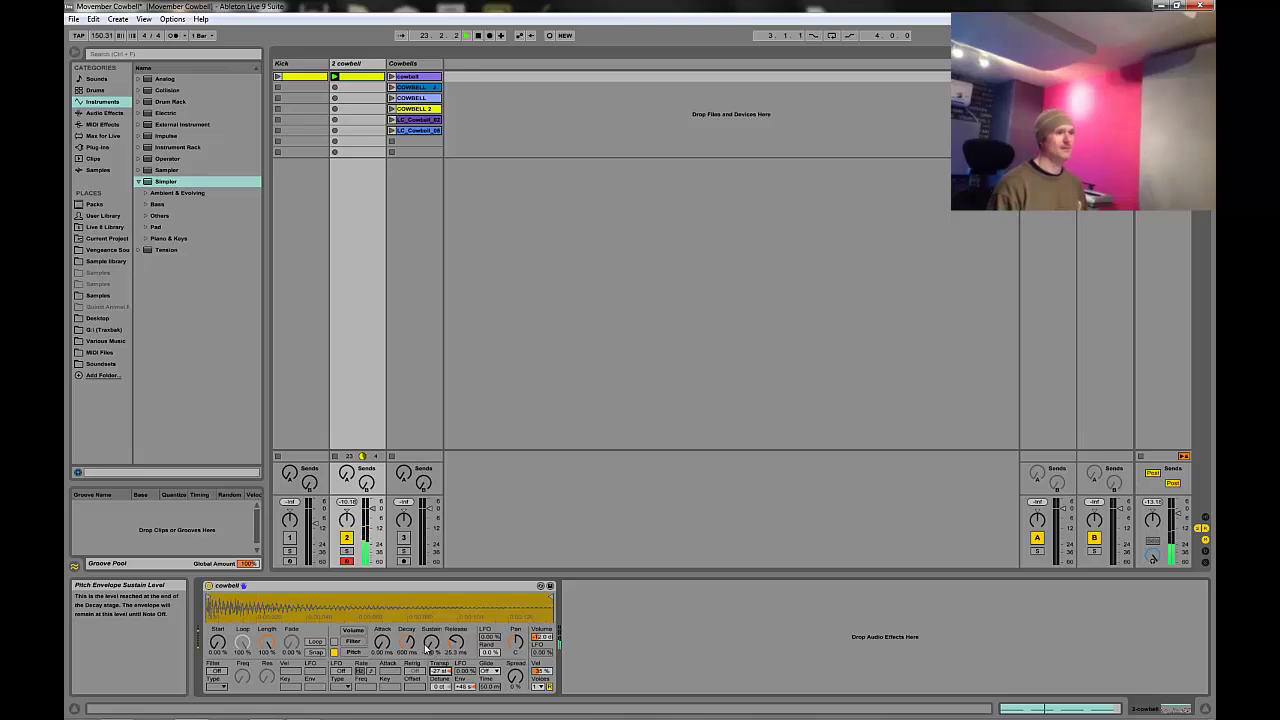
left_click(353, 631)
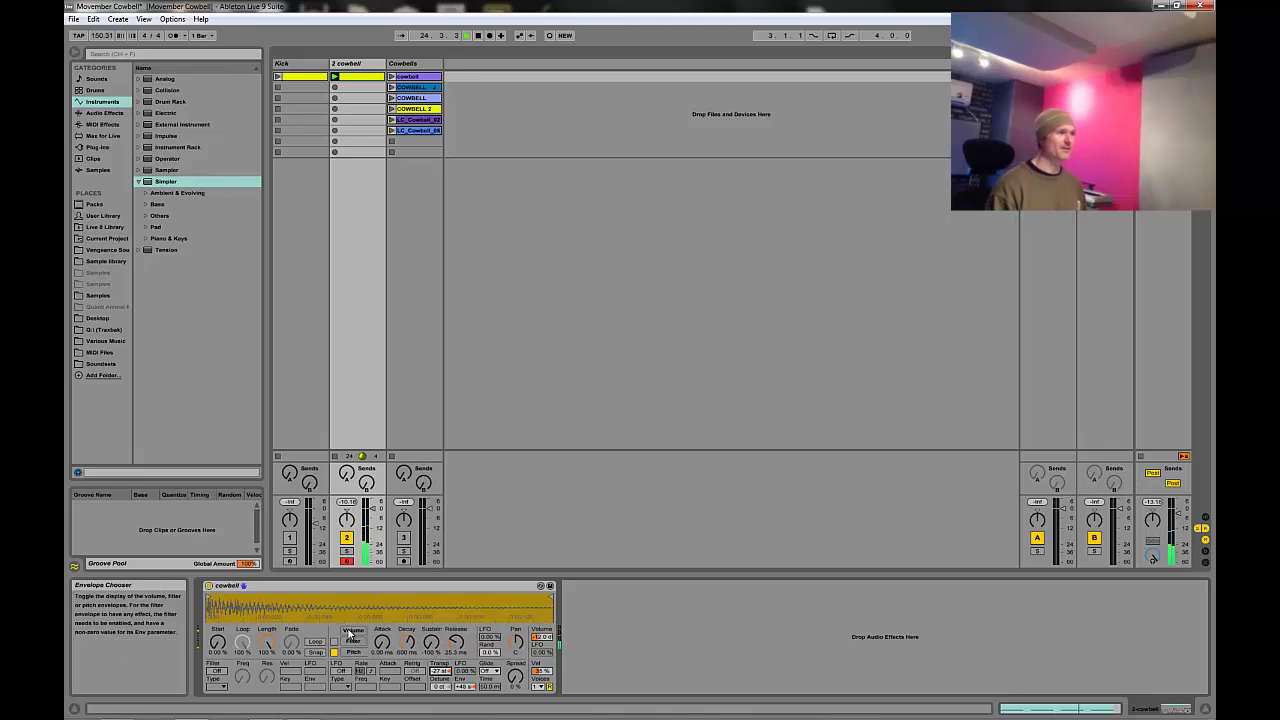
left_click_drag(456, 649, 456, 648)
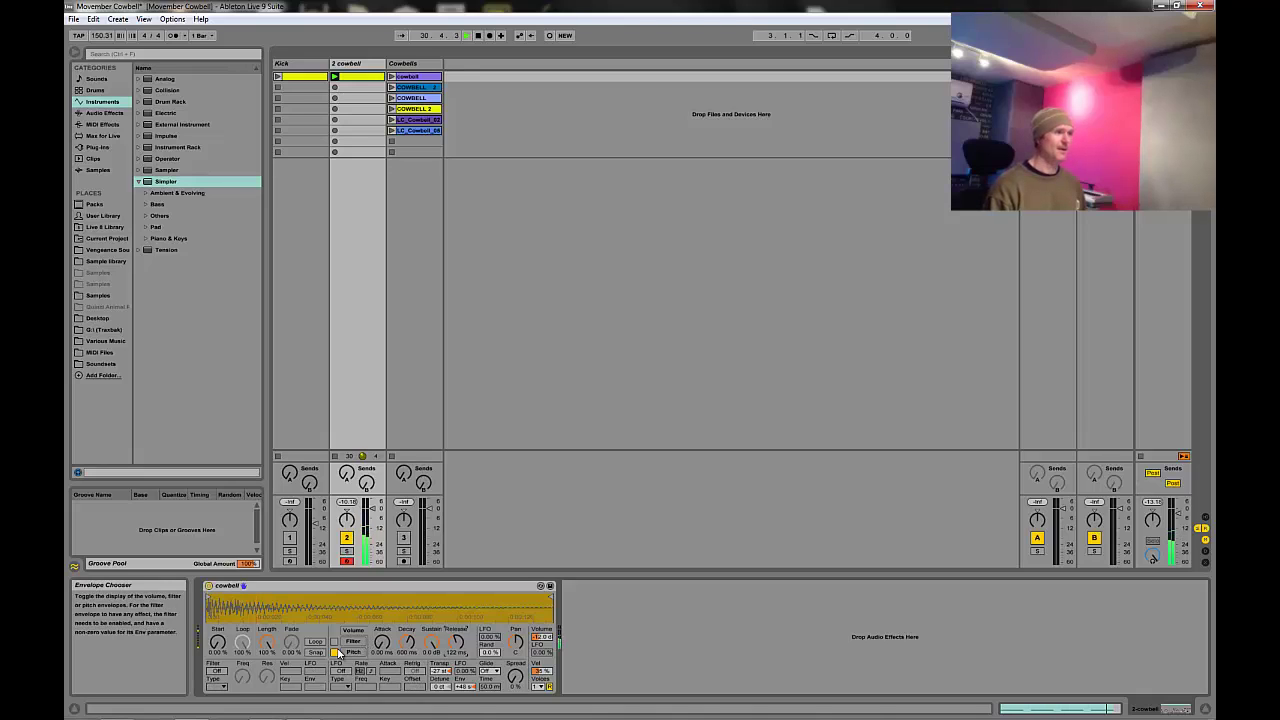
Enable Simpler's LP12 filter with its envelope and set the cutoff to 1.49 kHz and the resonance to 2.42.
left_click(346, 645)
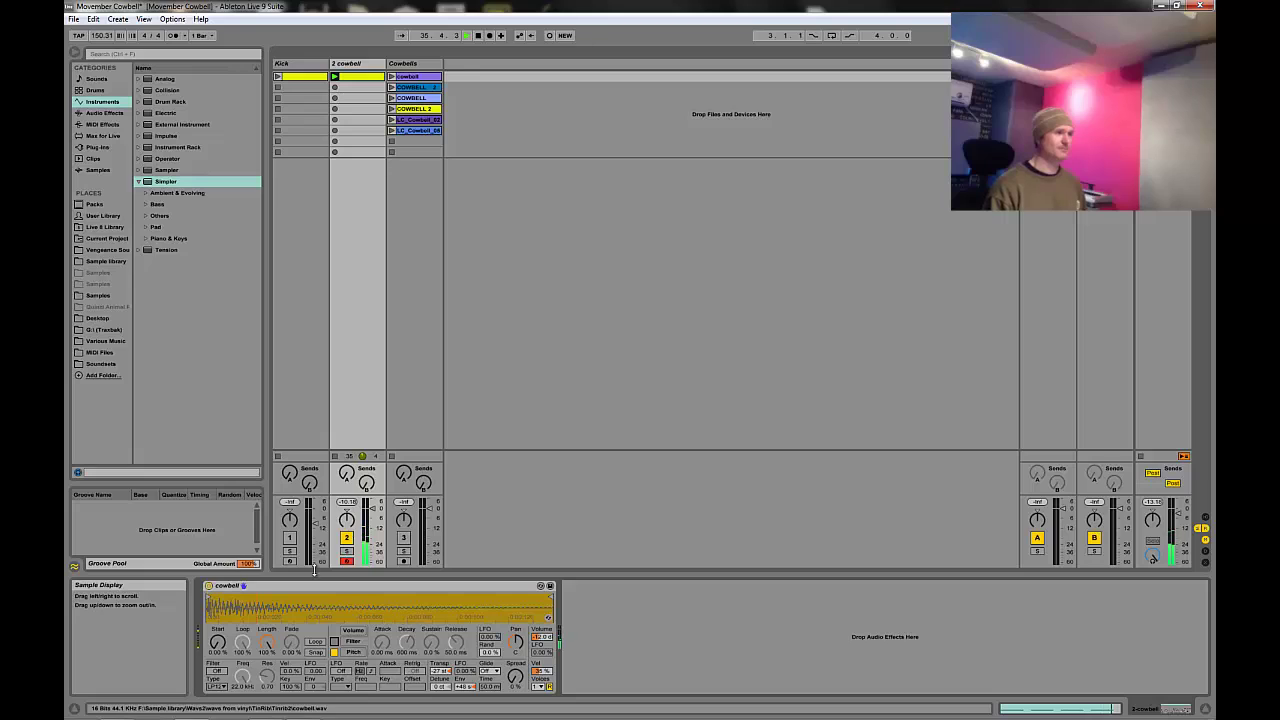
left_click(216, 671)
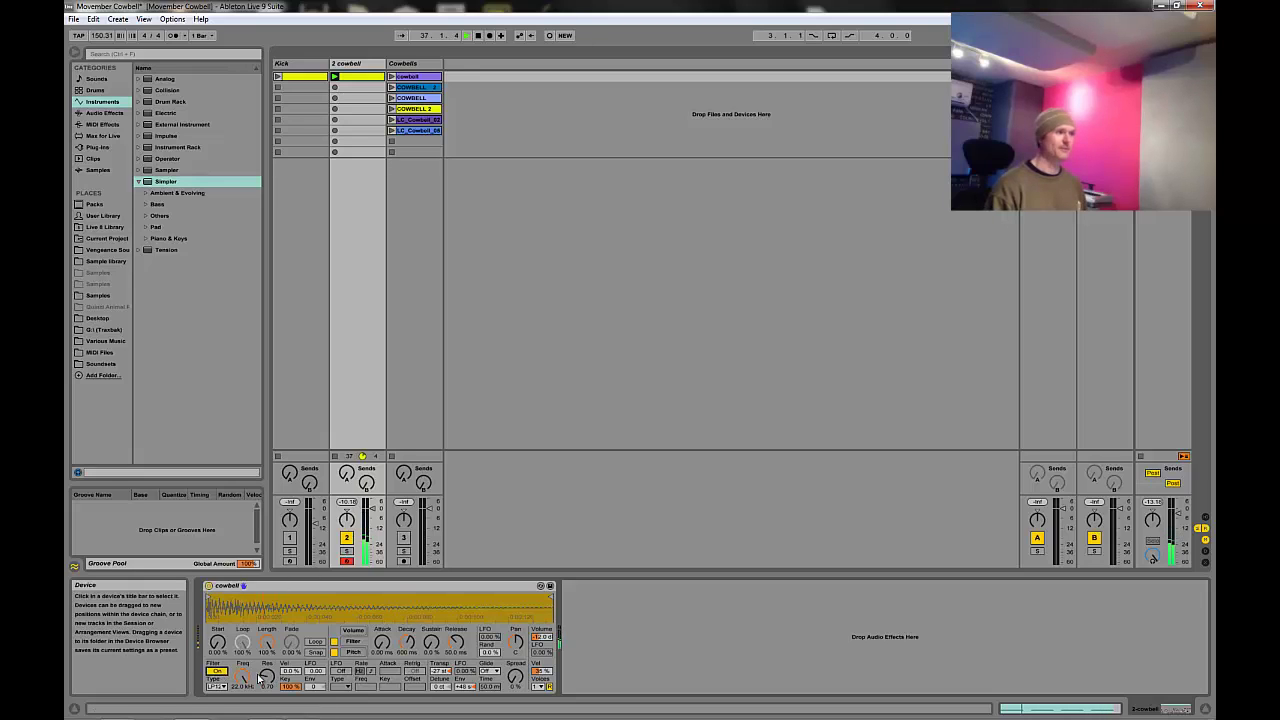
mouse_move(244, 676)
left_mouse_down()
mouse_move(244, 700)
mouse_move(244, 676)
left_mouse_up()
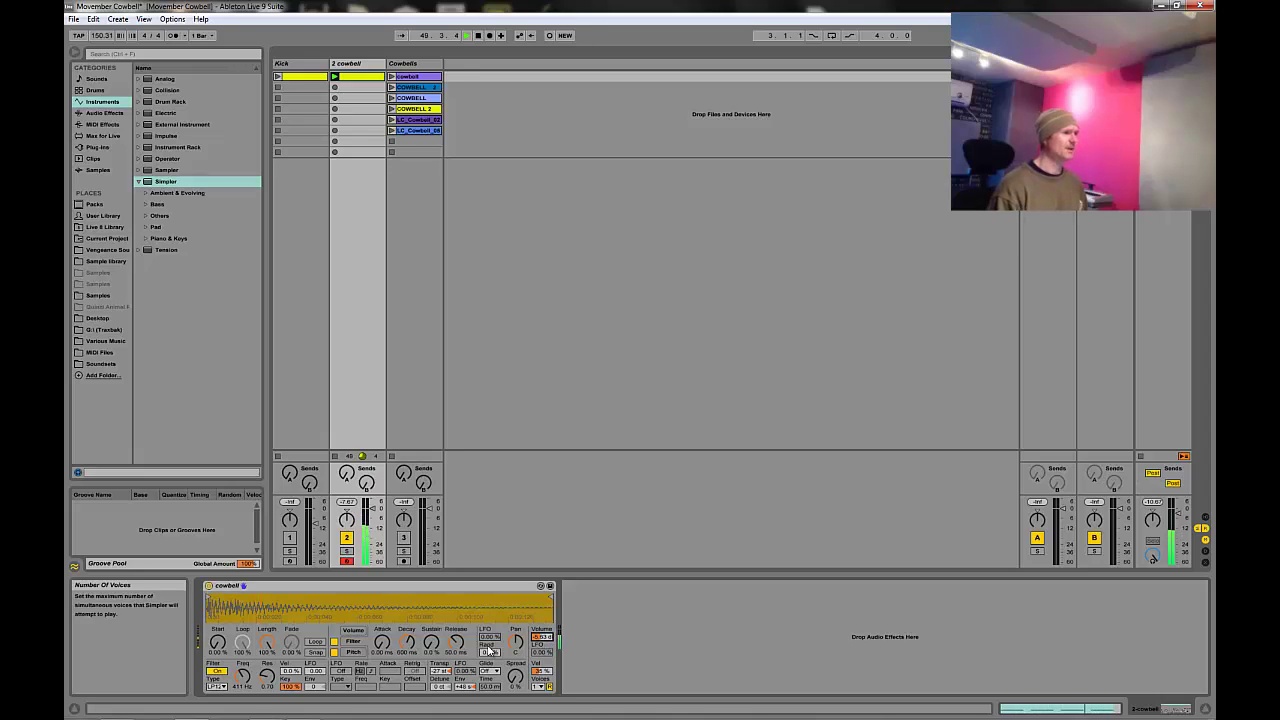
left_click_drag(268, 680, 238, 679)
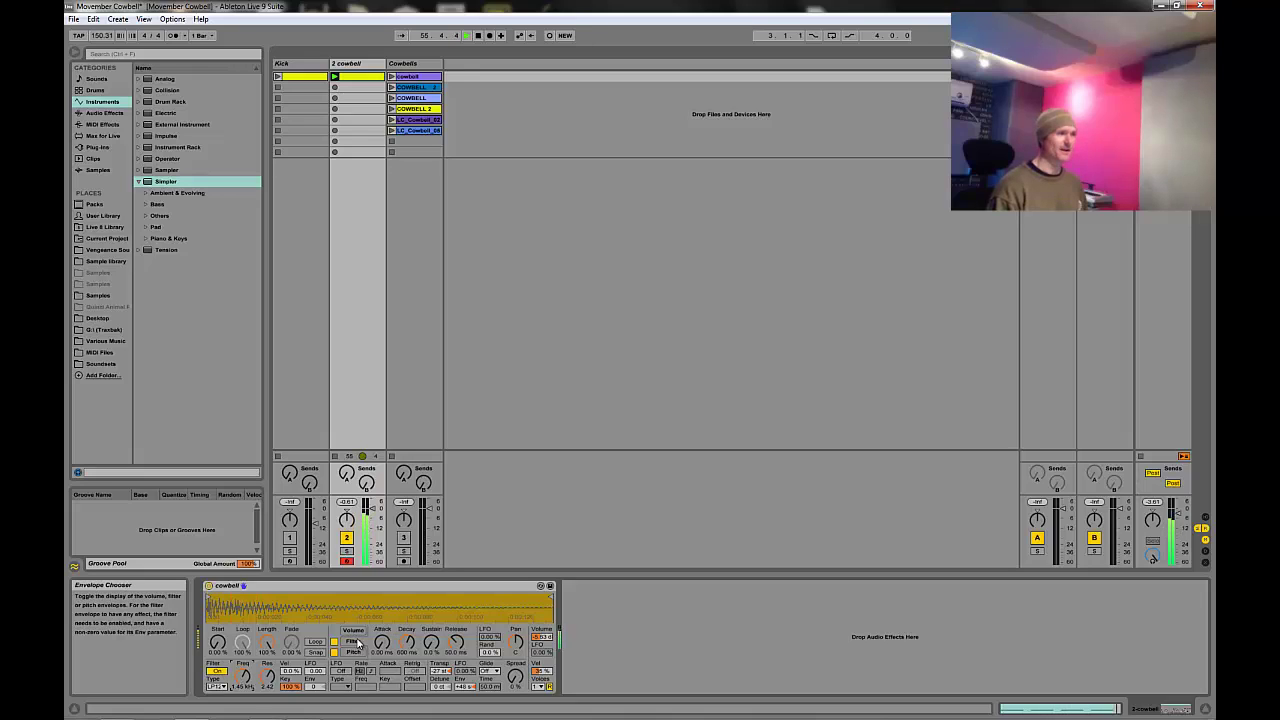
Set the filter envelope release to 2.61 ms, and retune the sample with pitch envelope amount +31 st and transpose -15 st.
left_click_drag(457, 644, 446, 673)
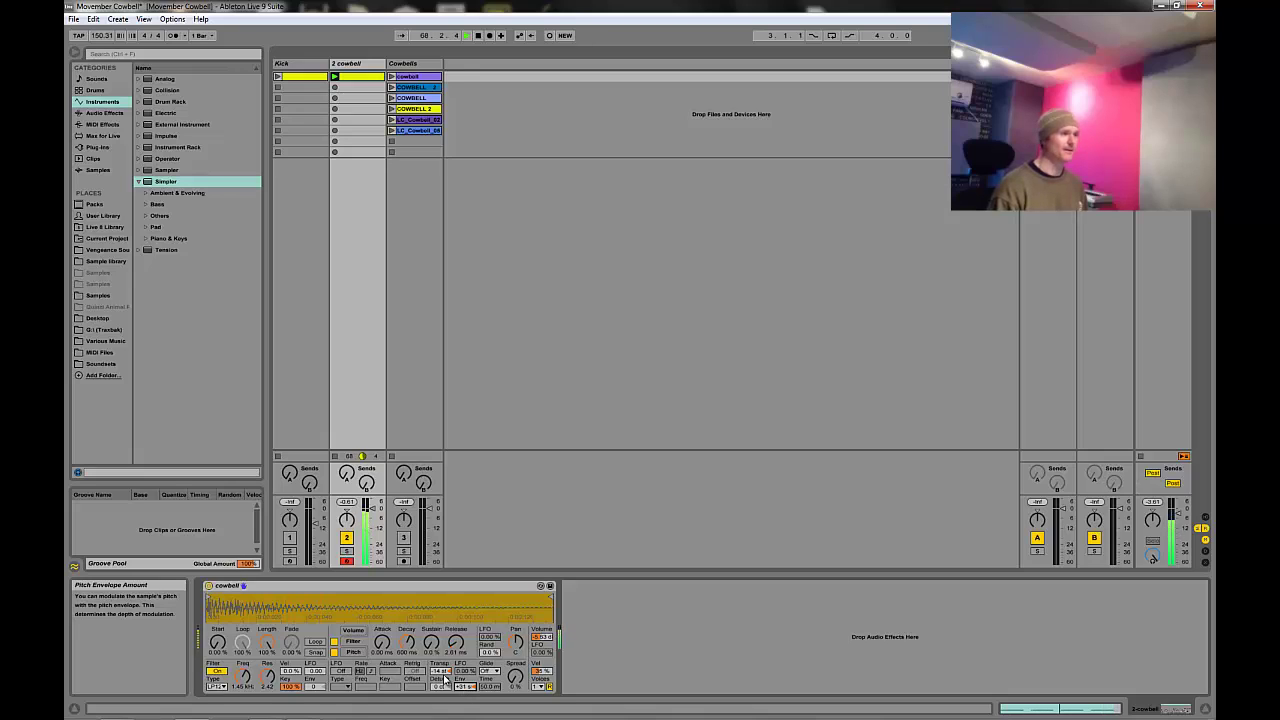
left_click(444, 671)
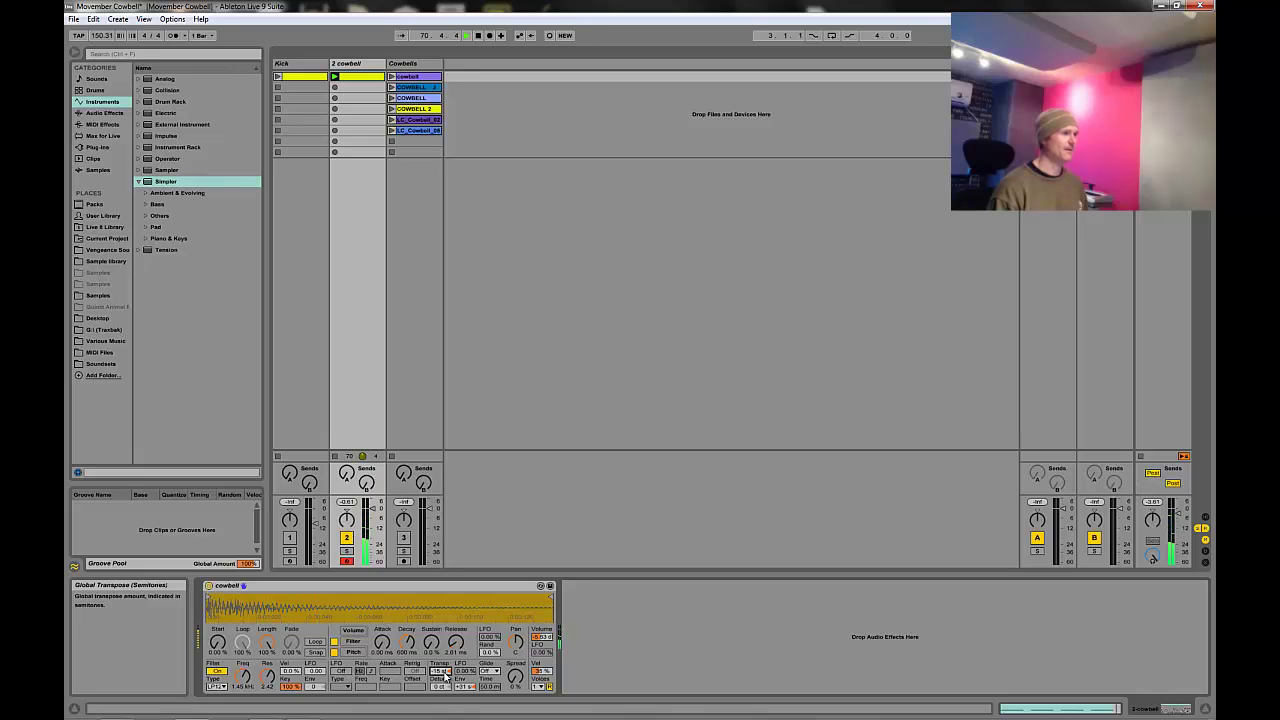
Set Simpler's filter cutoff to 9.57 kHz and resonance to 2.16, and slightly lengthen the filter envelope attack.
left_click_drag(244, 682, 244, 677)
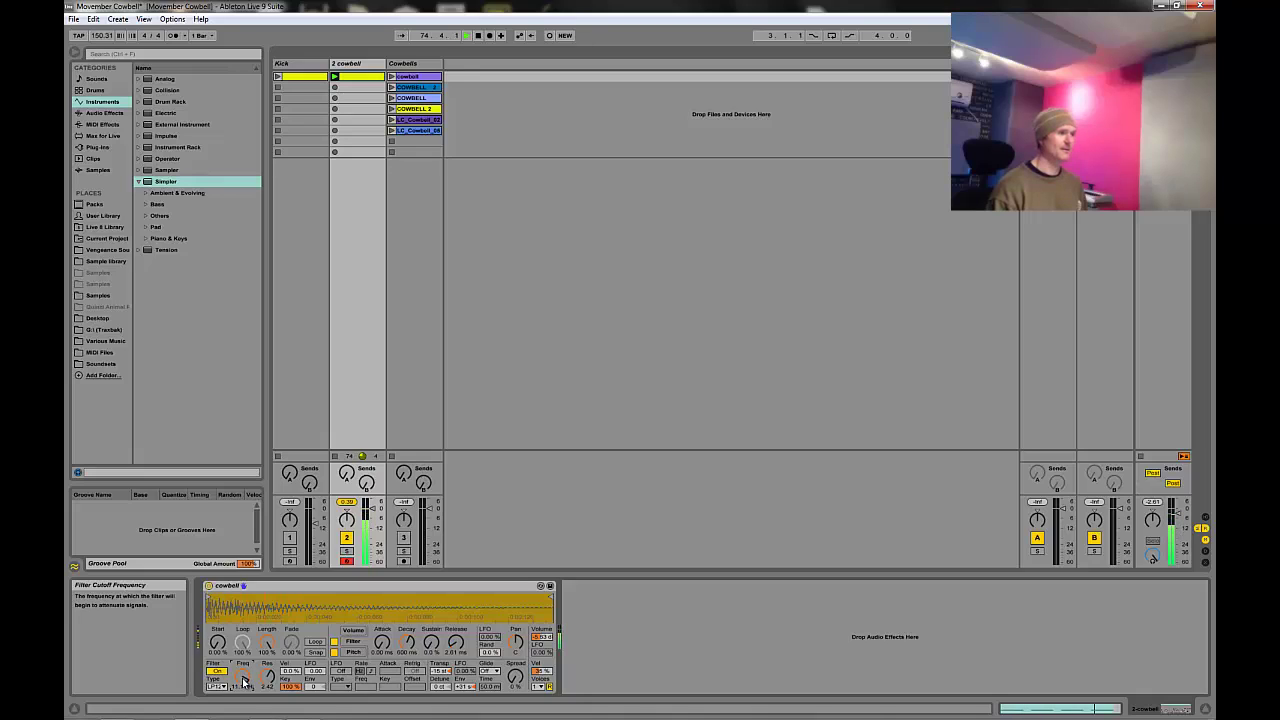
left_click_drag(243, 682, 267, 681)
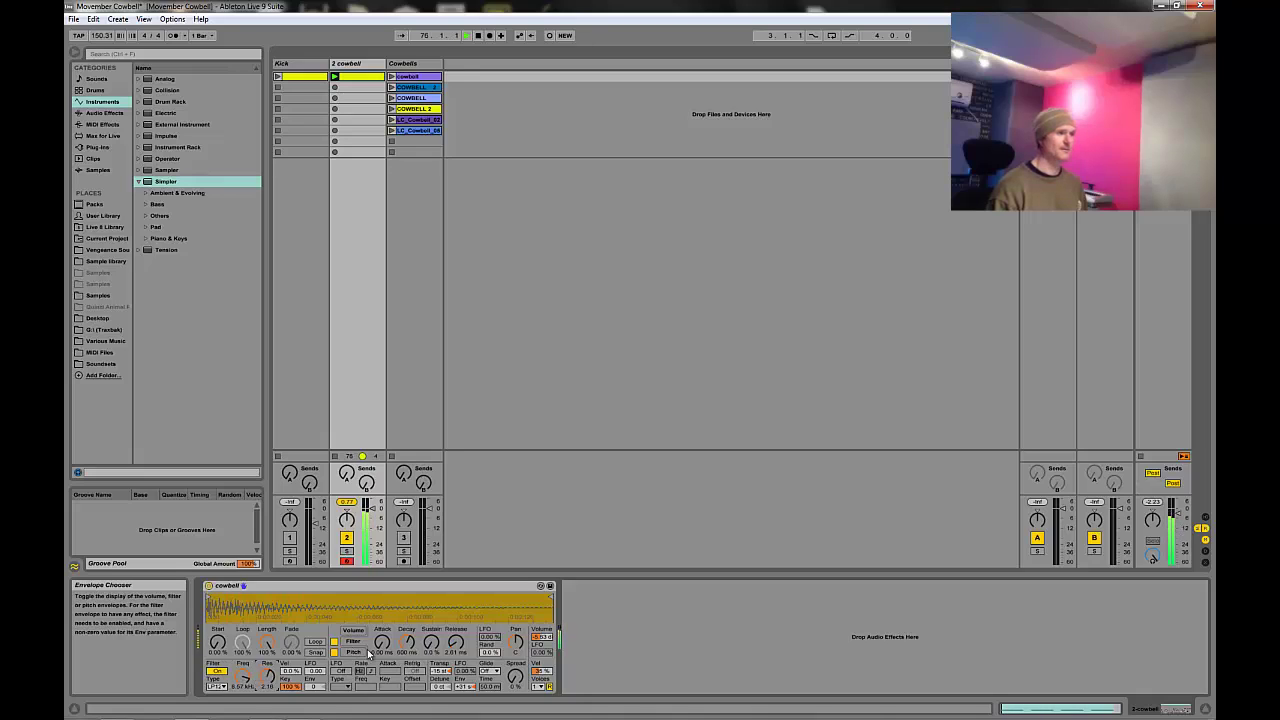
left_click_drag(383, 648, 385, 650)
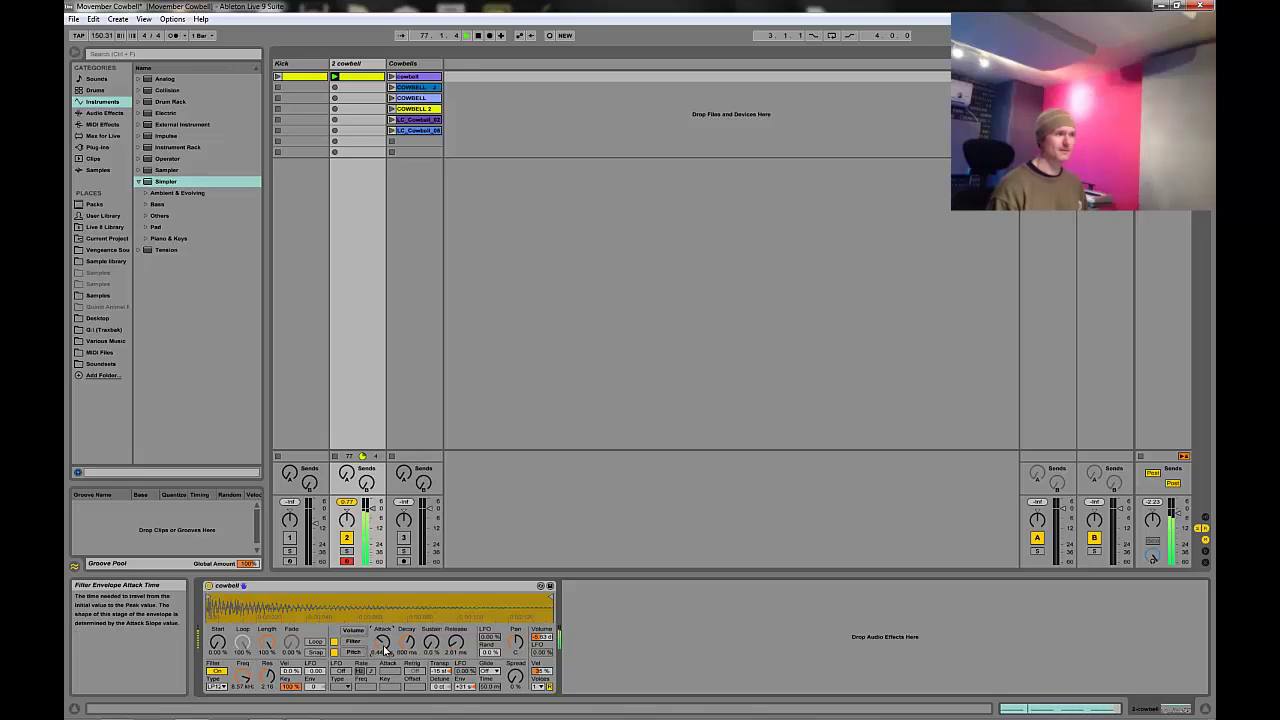
Set Simpler's volume envelope decay to 537 ms and its release to 12.6 ms.
left_click(353, 630)
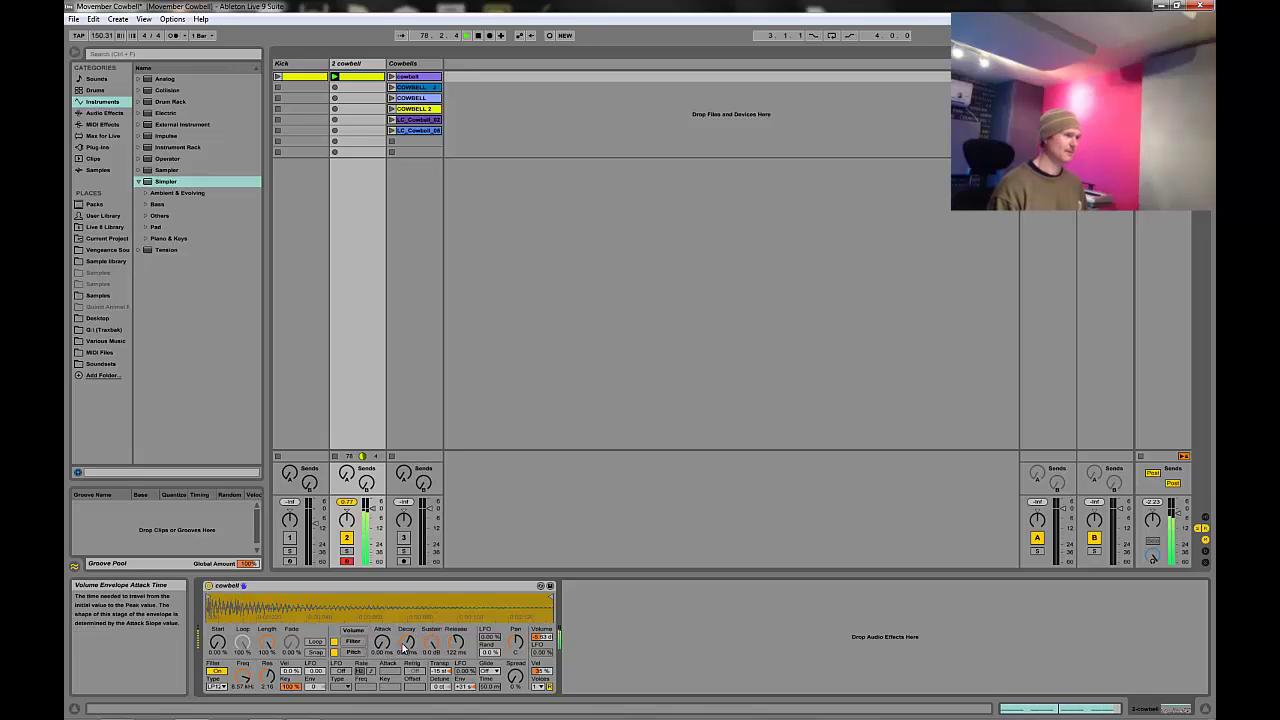
mouse_move(406, 646)
left_mouse_down()
mouse_move(459, 642)
mouse_move(407, 644)
left_mouse_up()
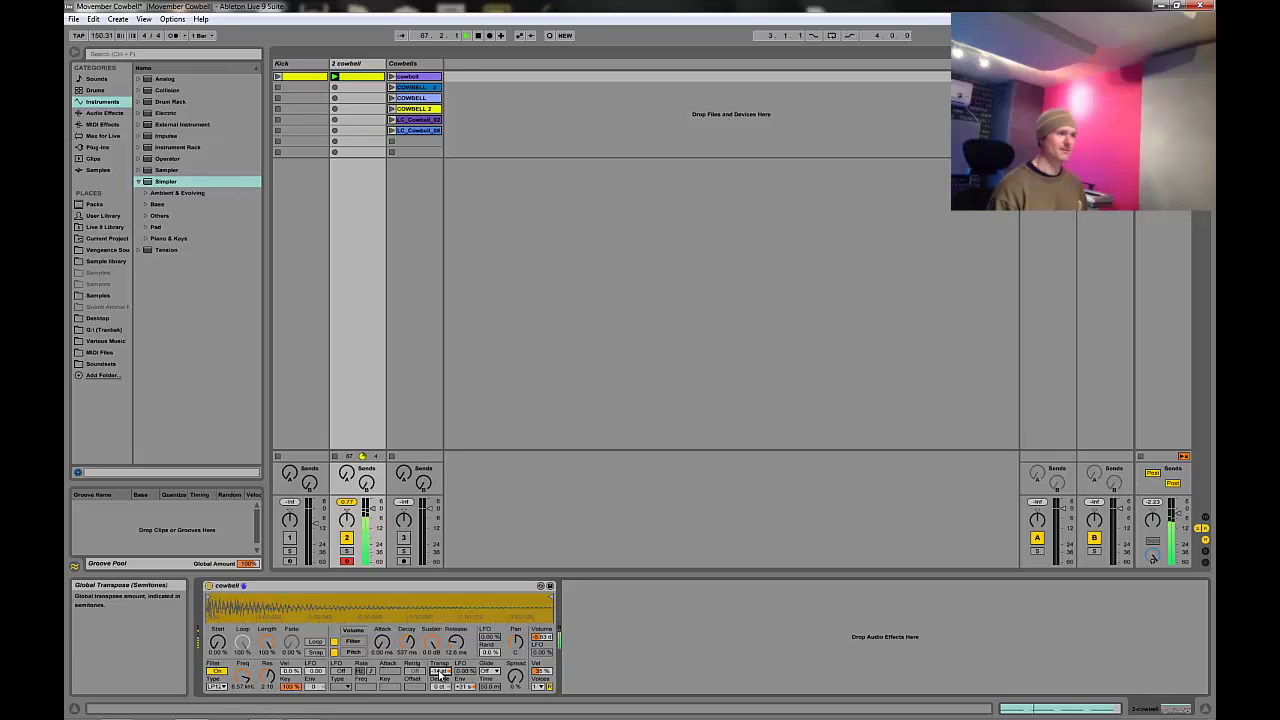
Set transpose to -12 st, pitch envelope amount to +32 st and pitch decay to 640 ms, and stop playback.
left_click_drag(439, 675, 440, 676)
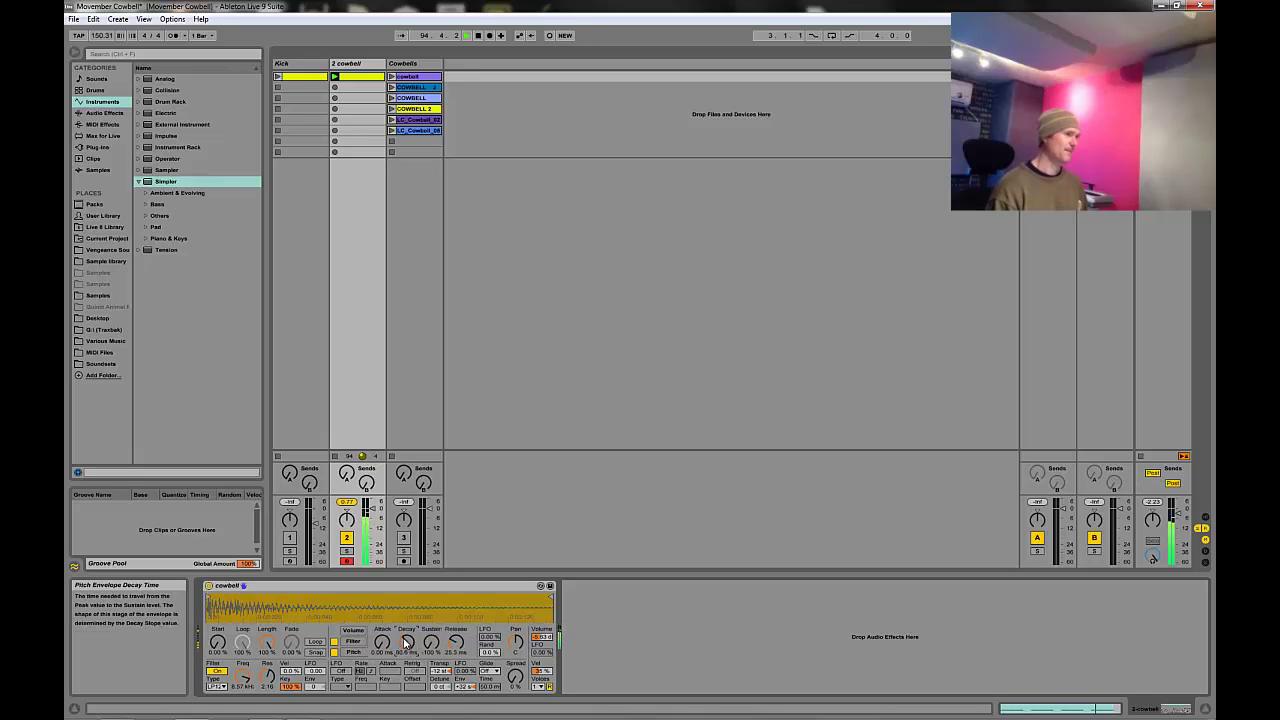
left_click_drag(407, 643, 406, 641)
left_click(479, 36)
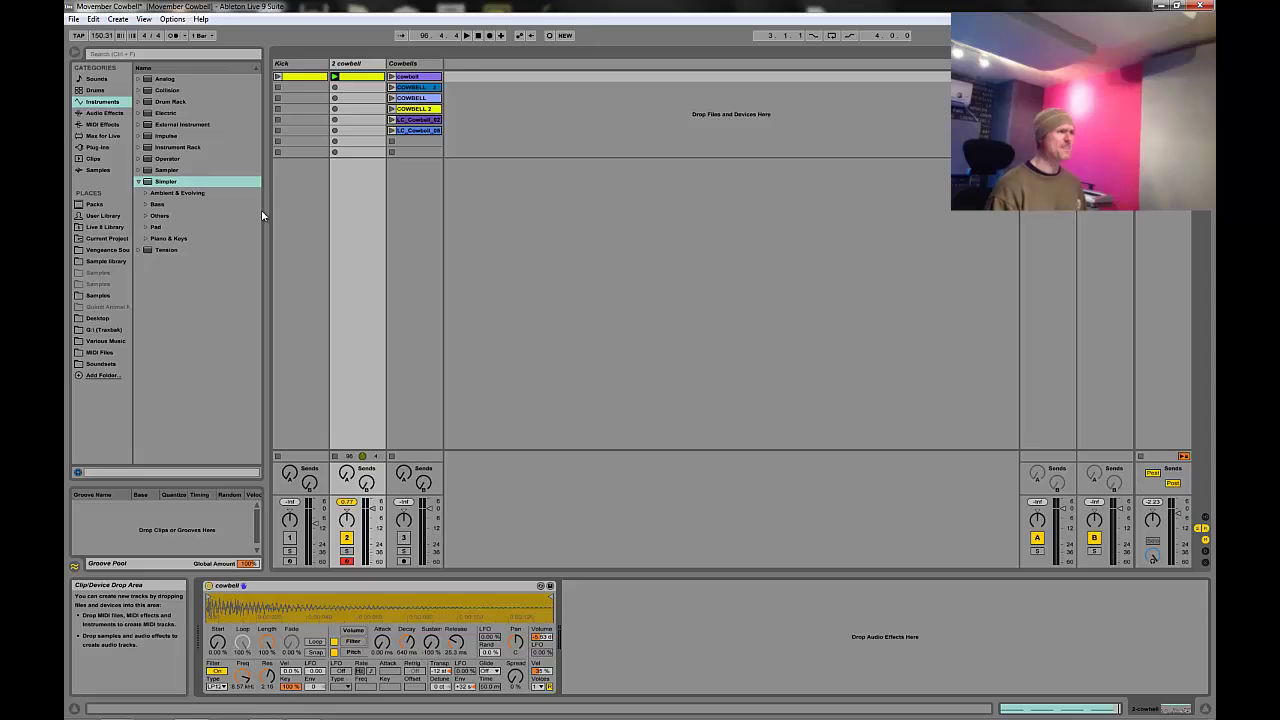
Add an EQ Eight and a Saturator after Simpler on the cowbell track.
left_click(140, 182)
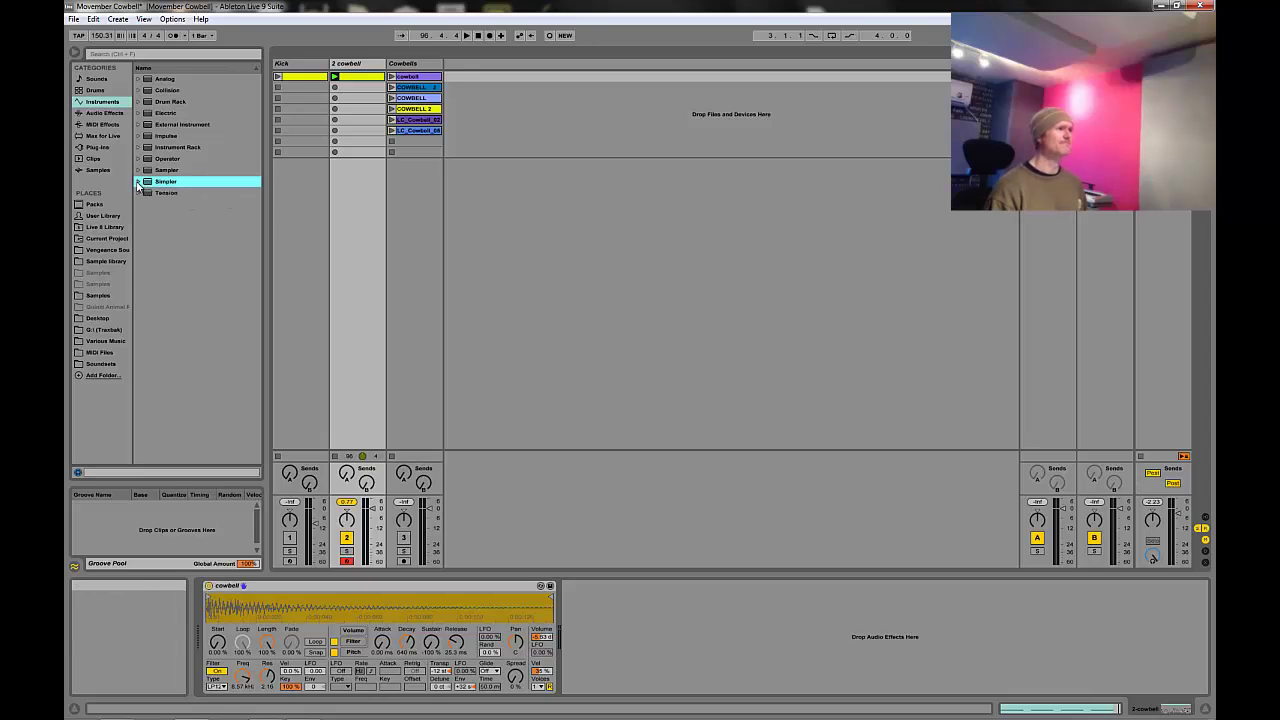
left_click(104, 113)
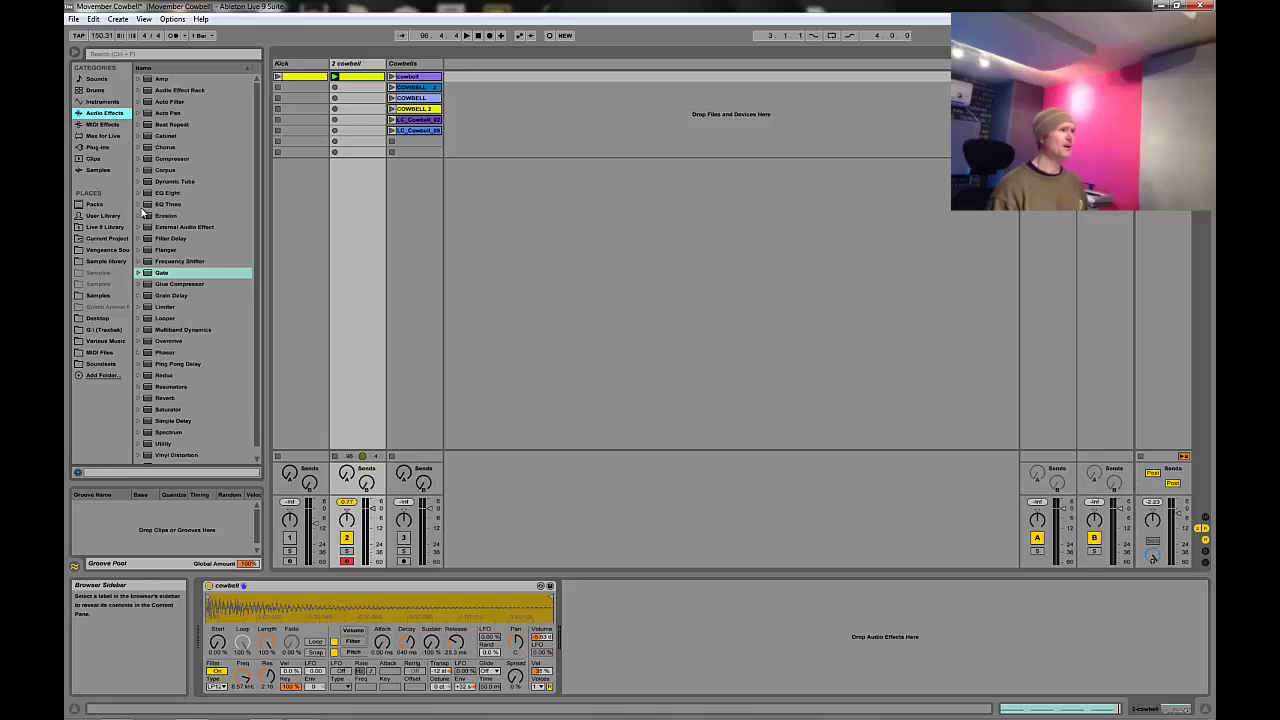
left_click(140, 193)
left_click_drag(172, 194, 625, 608)
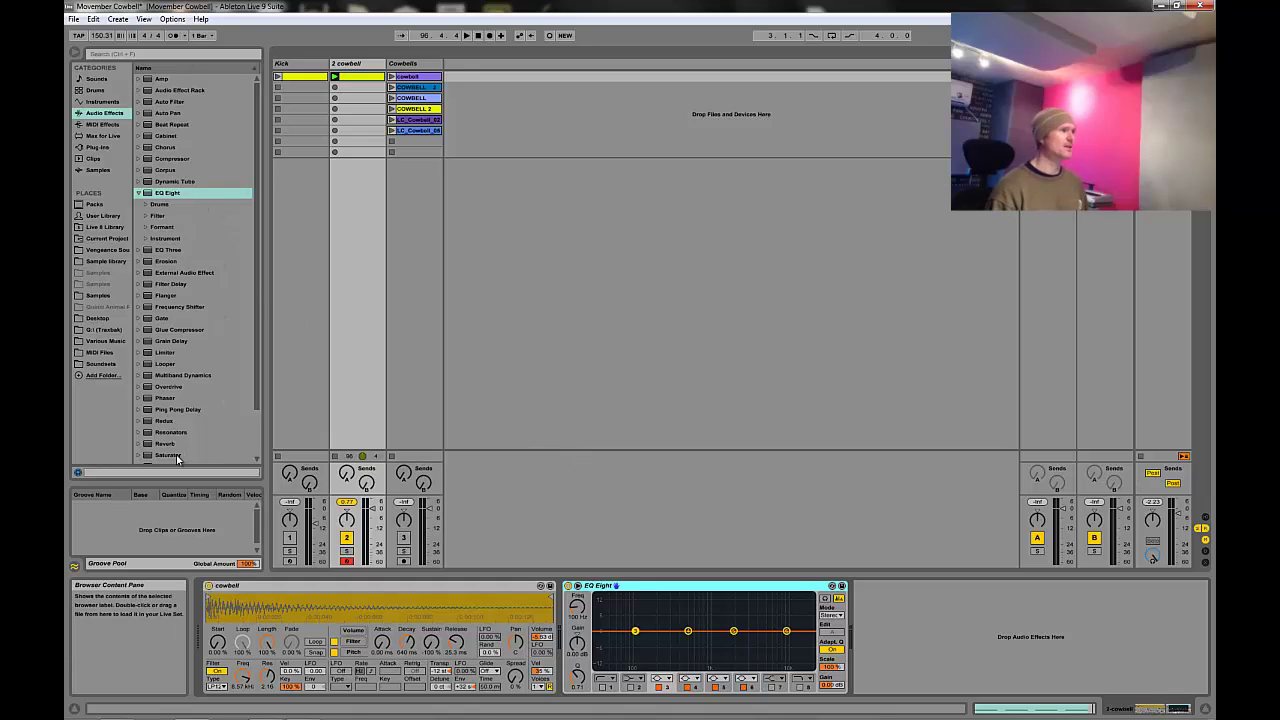
left_click_drag(176, 457, 884, 643)
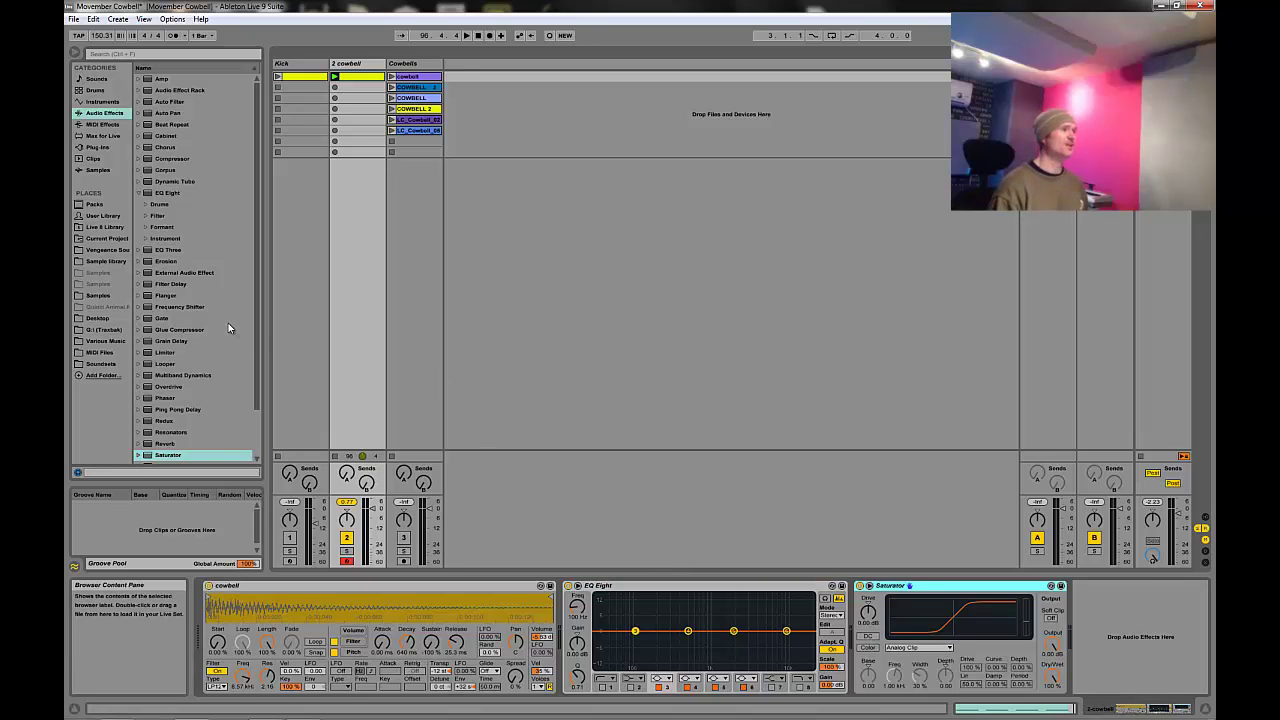
Add a Compressor after the Saturator and deactivate both the Saturator and the Compressor.
left_click(164, 149)
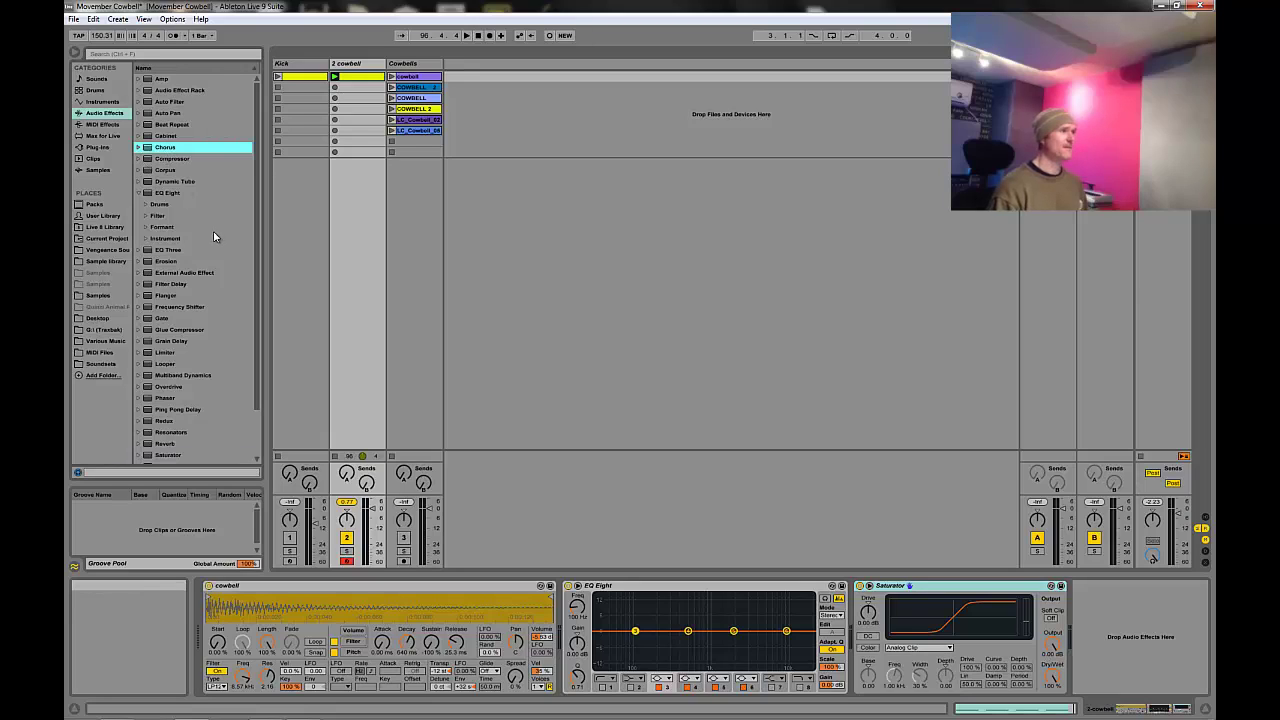
left_click(176, 160)
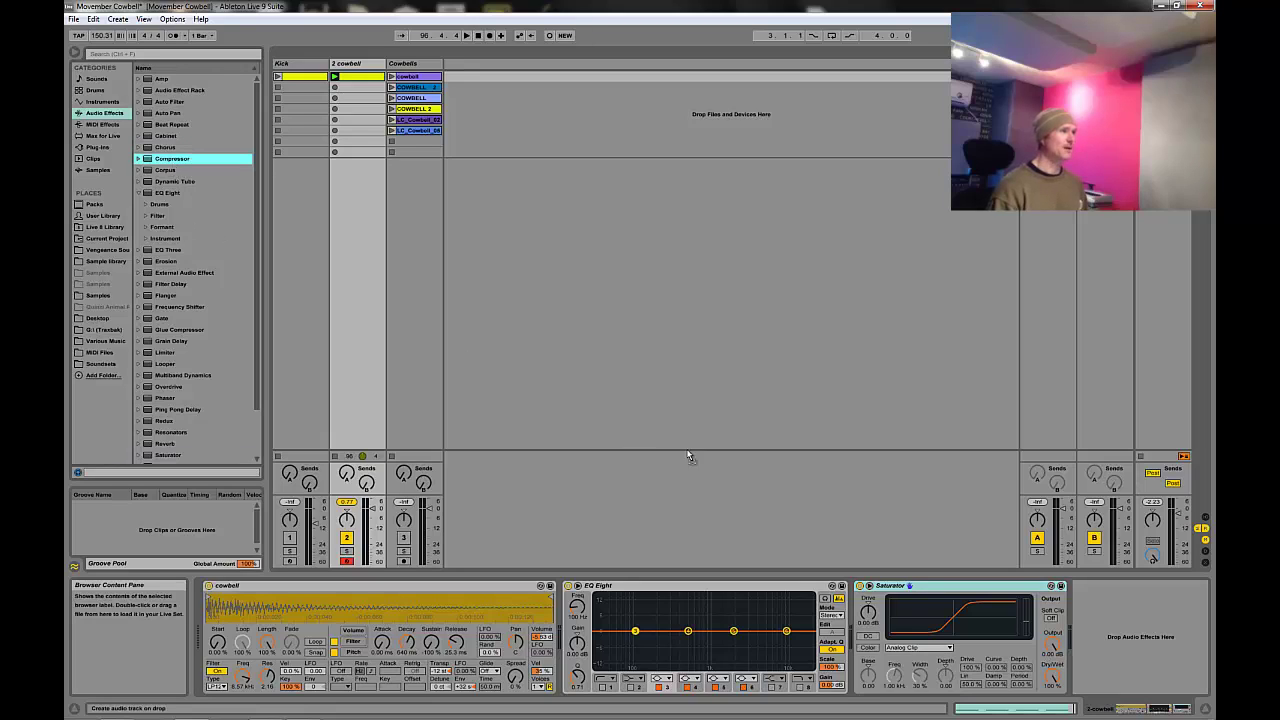
left_click_drag(687, 451, 1076, 607)
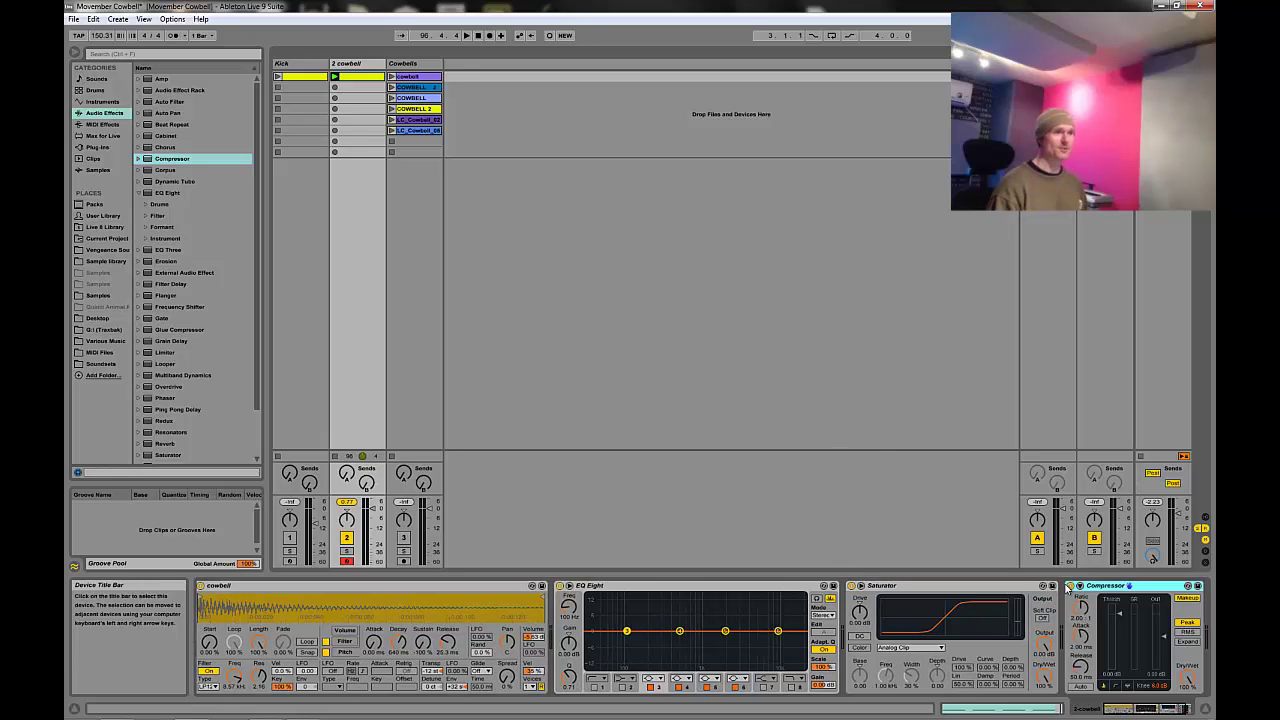
left_click(851, 586)
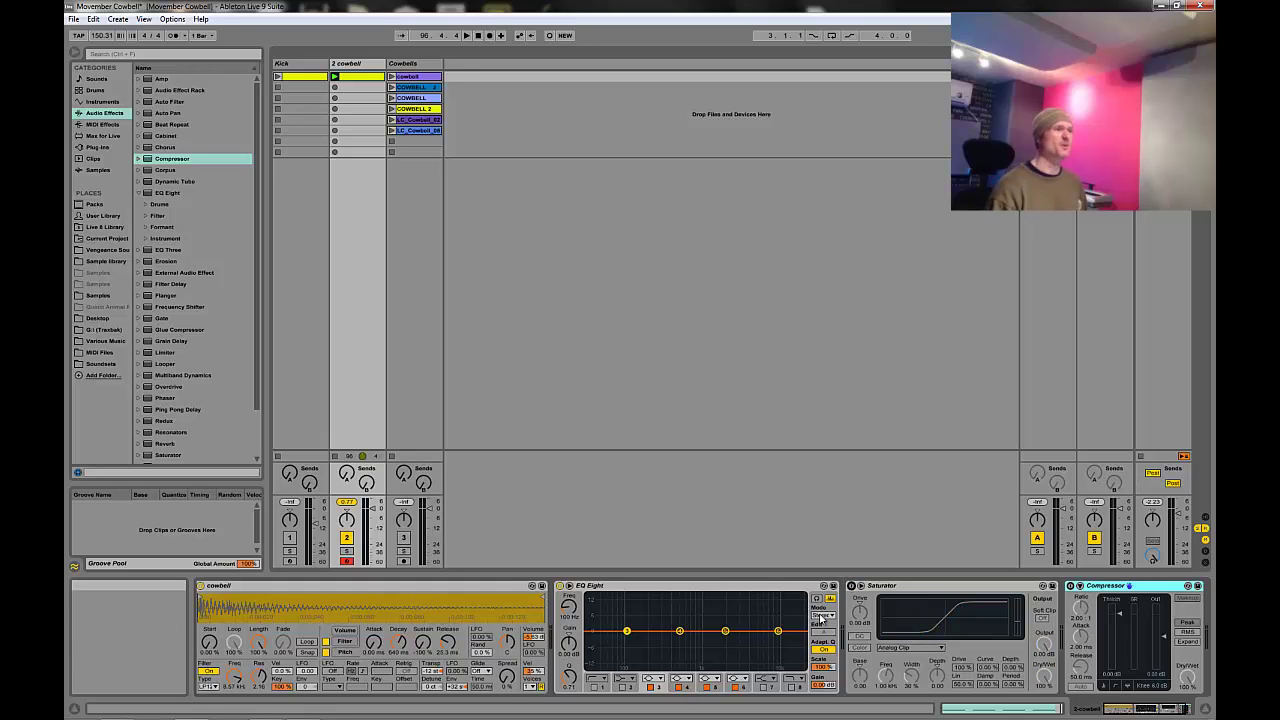
In EQ Eight, enable band 1 as a low cut at 40 Hz, and enable band 2 with its frequency lowered below 100 Hz.
left_click(623, 688)
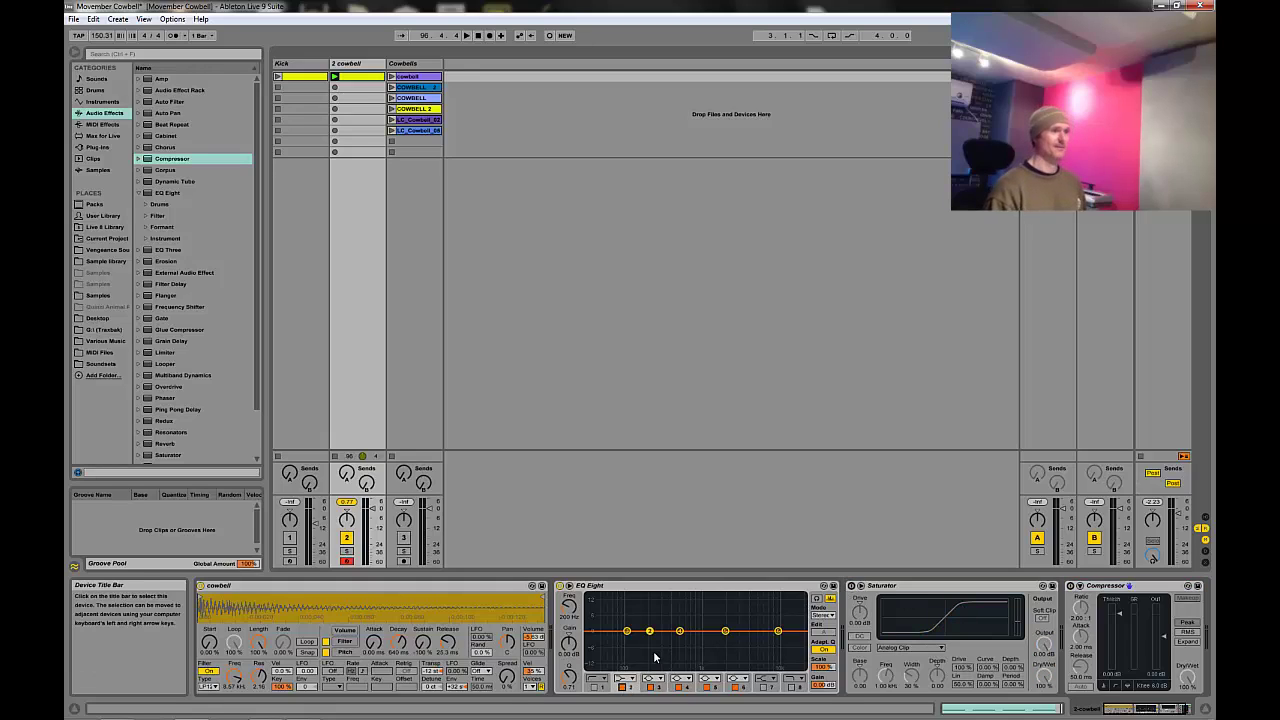
left_click(603, 681)
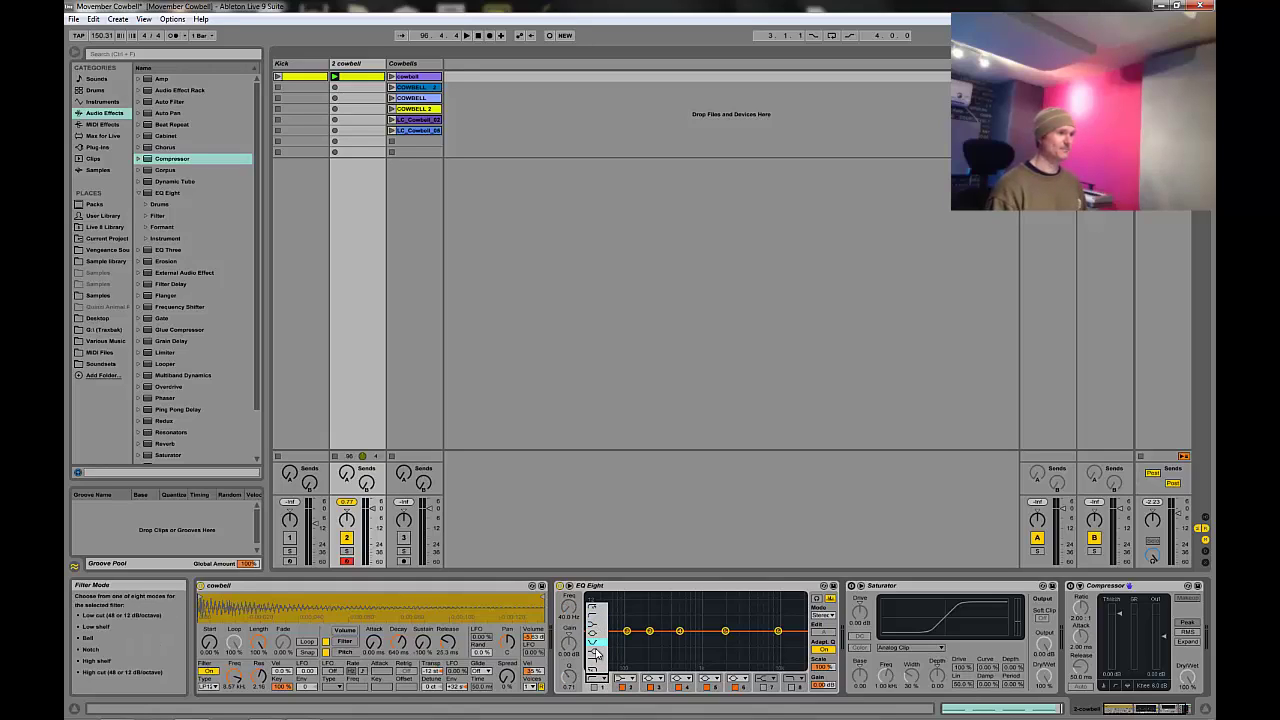
left_click(593, 625)
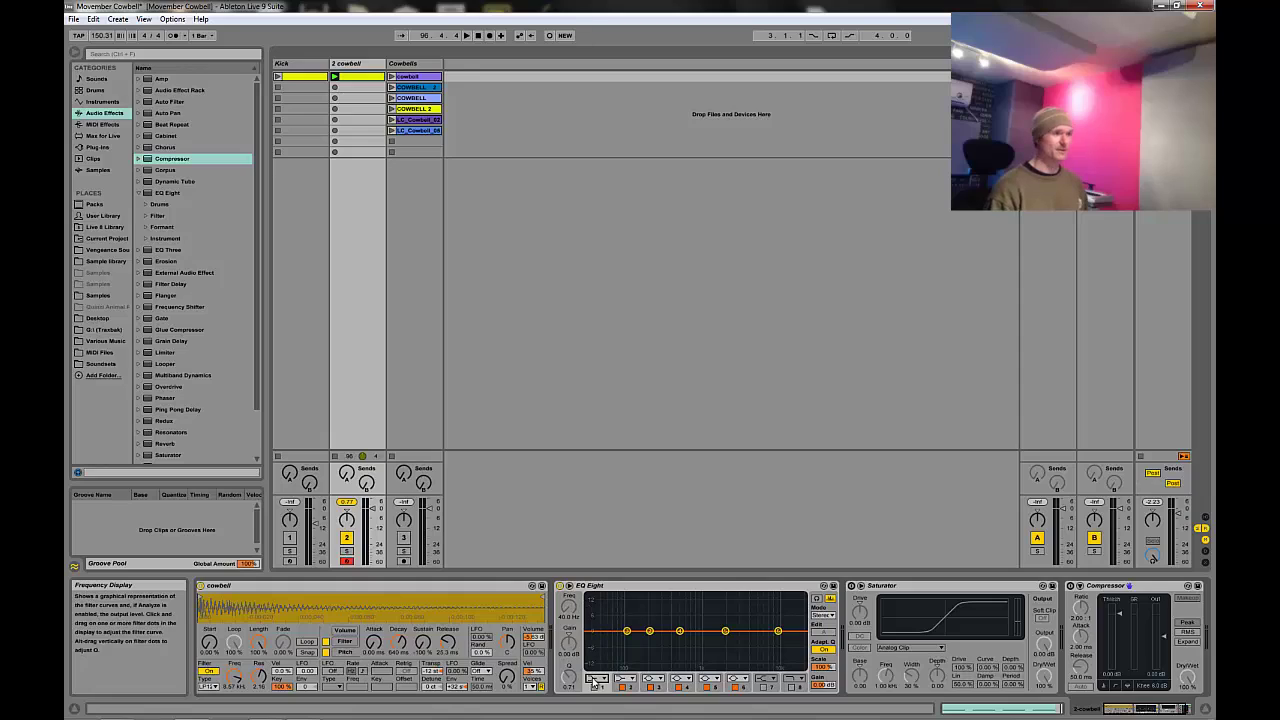
left_click(594, 686)
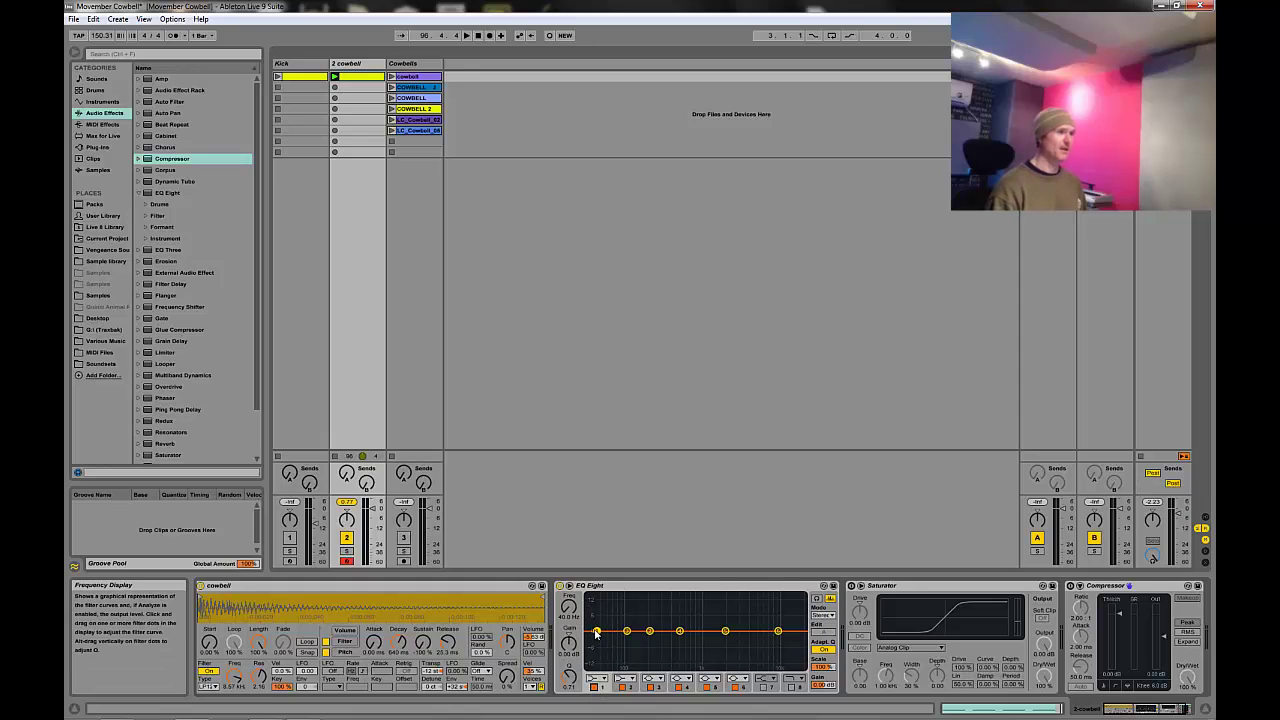
left_click(598, 678)
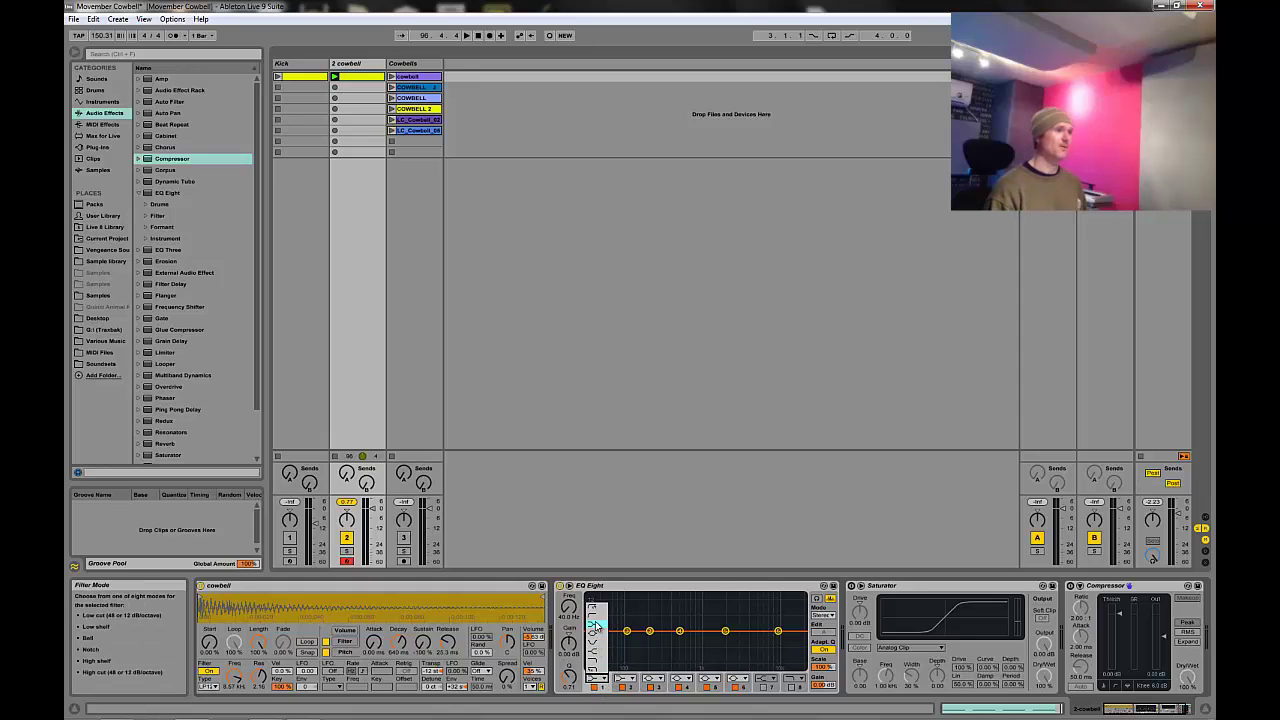
left_click(595, 620)
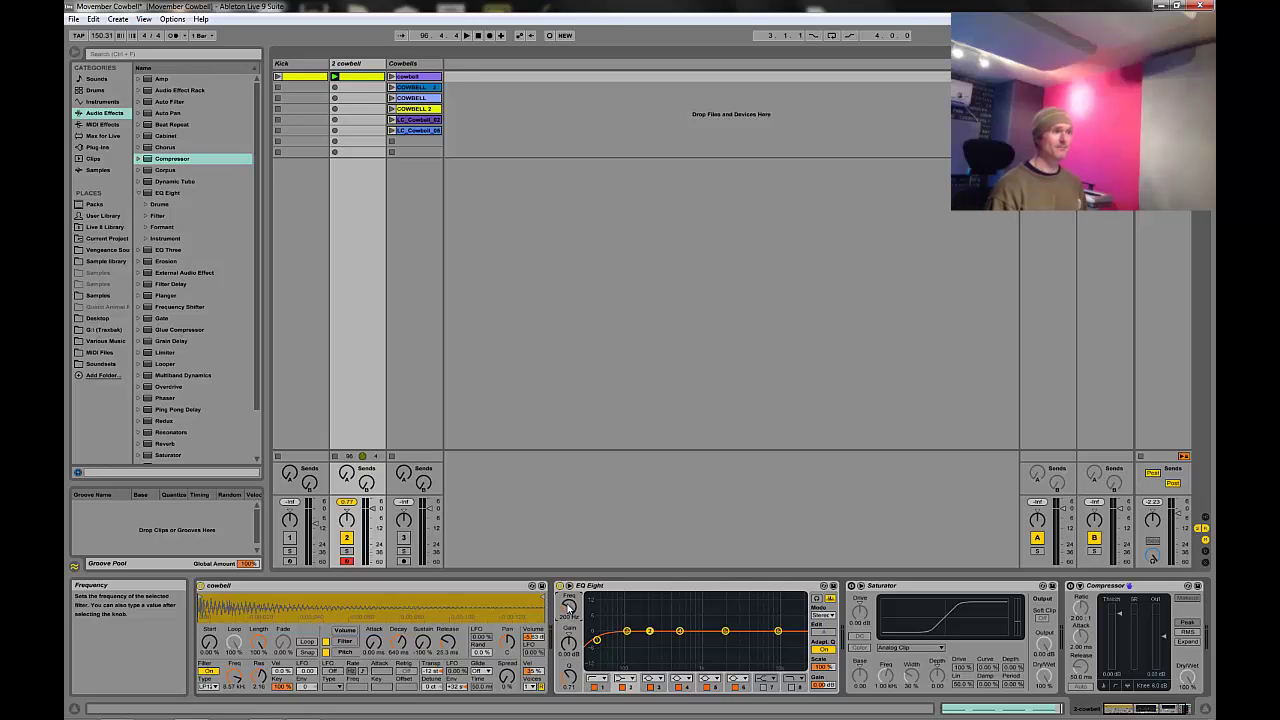
left_click_drag(567, 609, 568, 608)
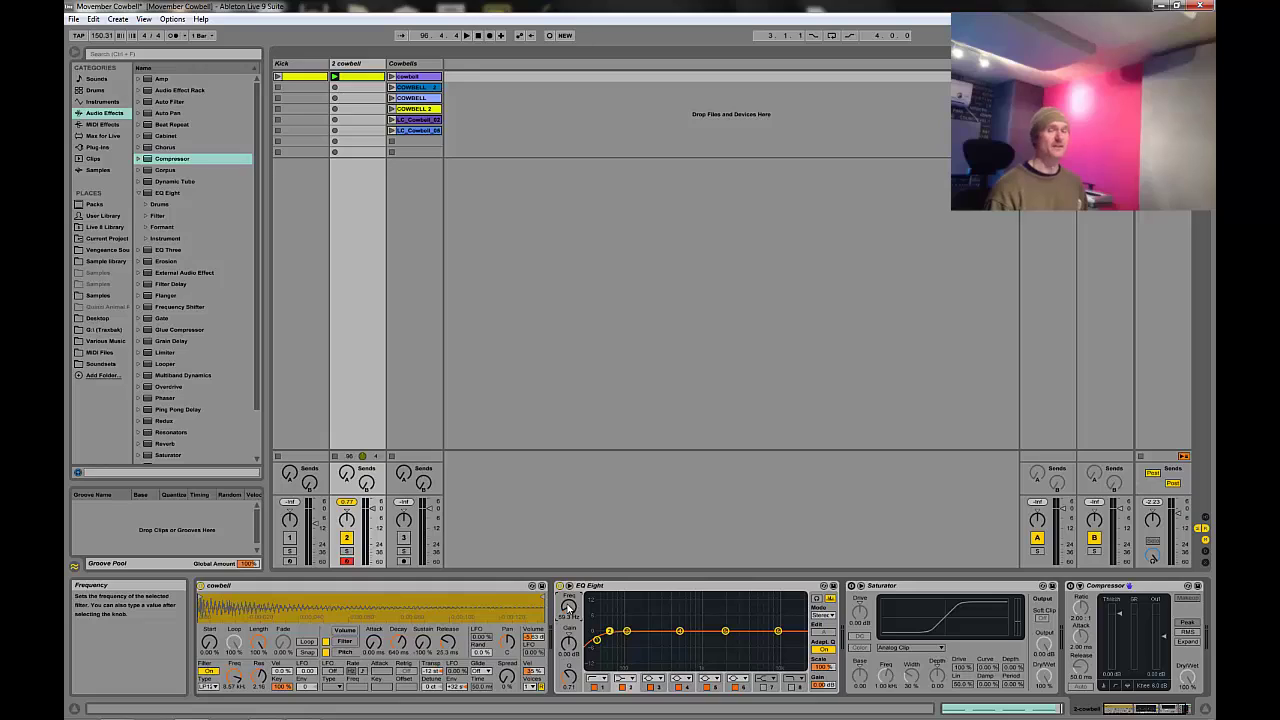
During playback, shape EQ Eight with band 2 boosted 10.2 dB at 152 Hz, band 4 cut 11.8 dB at 250 Hz and band 5 boosted around 2 kHz.
left_click_drag(570, 652, 572, 651)
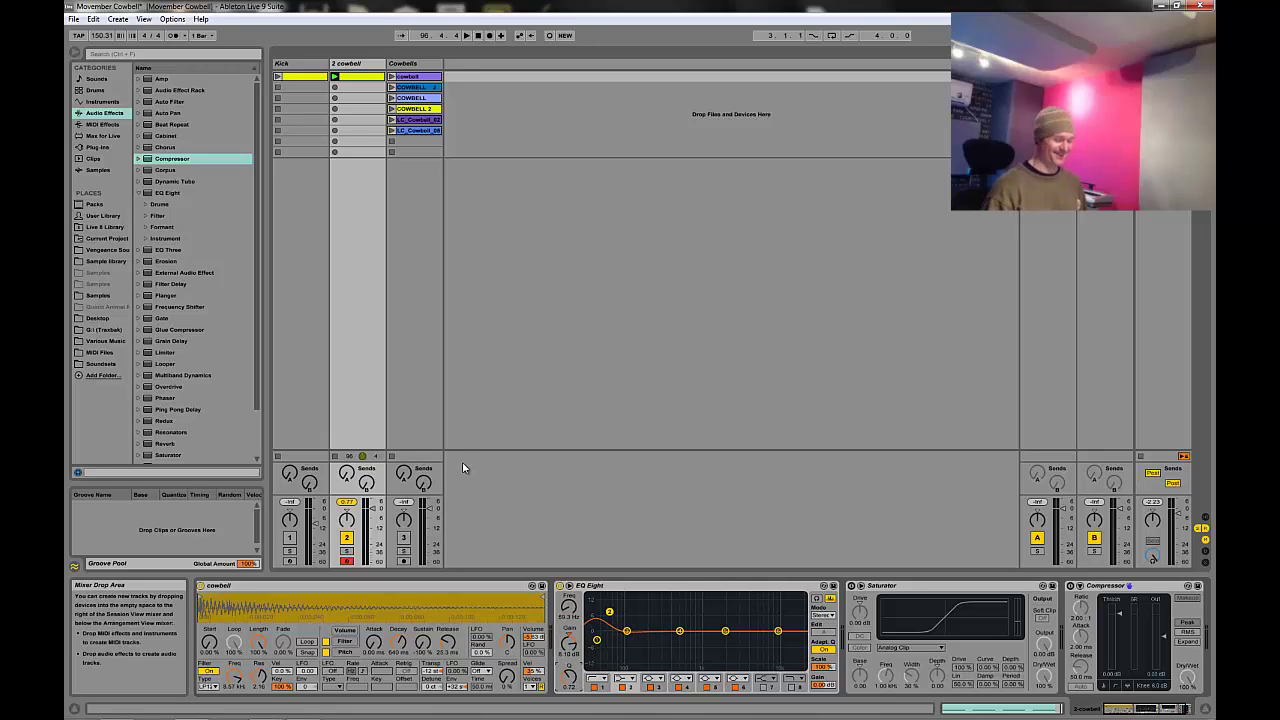
key("space")
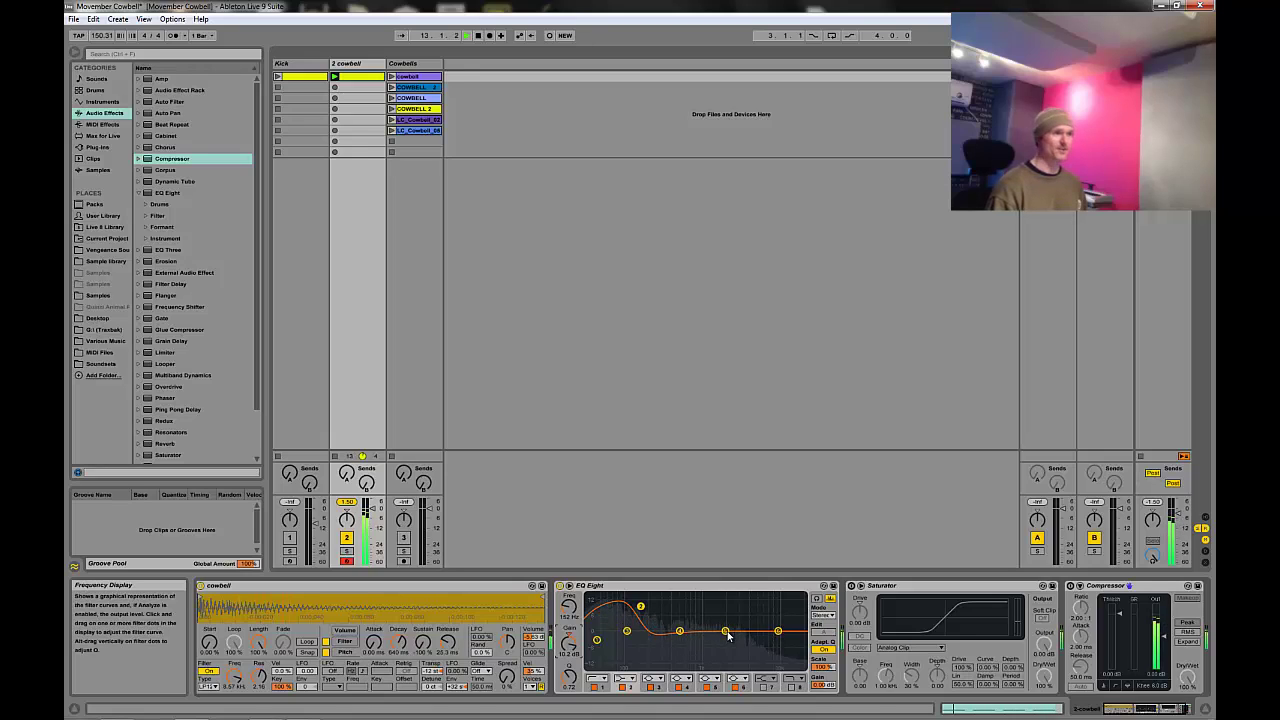
left_click_drag(728, 636, 648, 600)
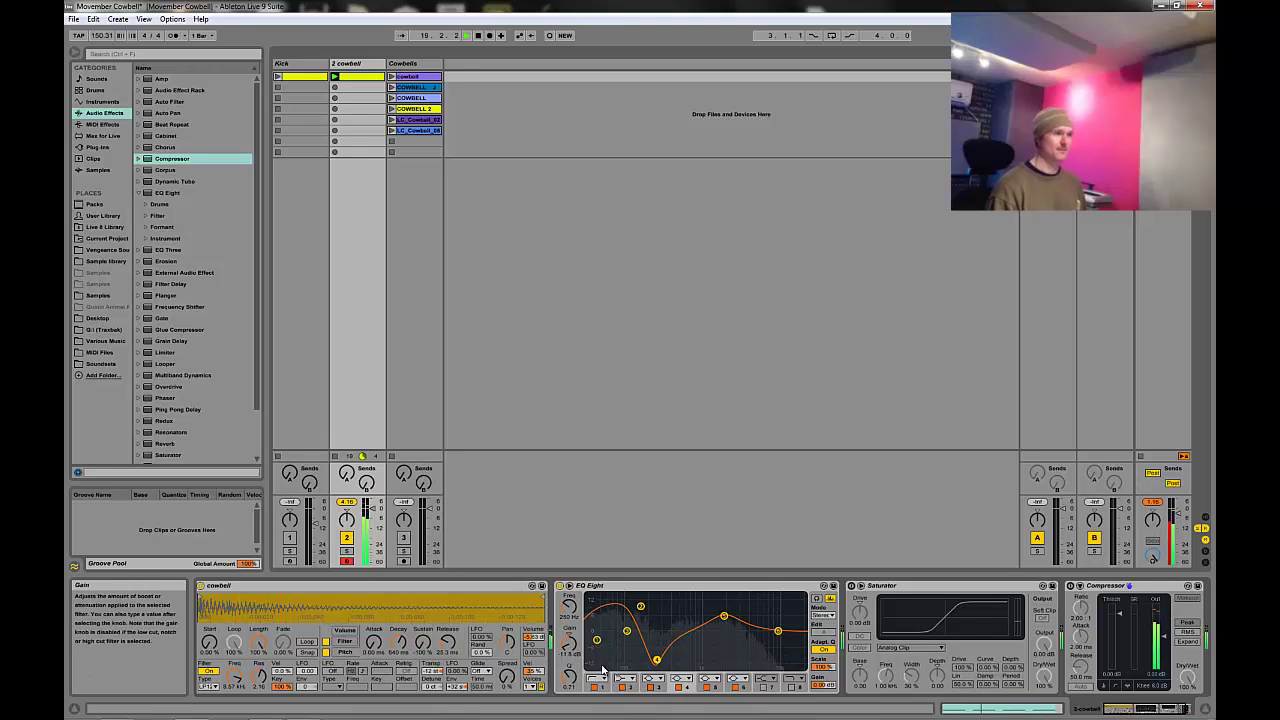
left_click(1181, 517)
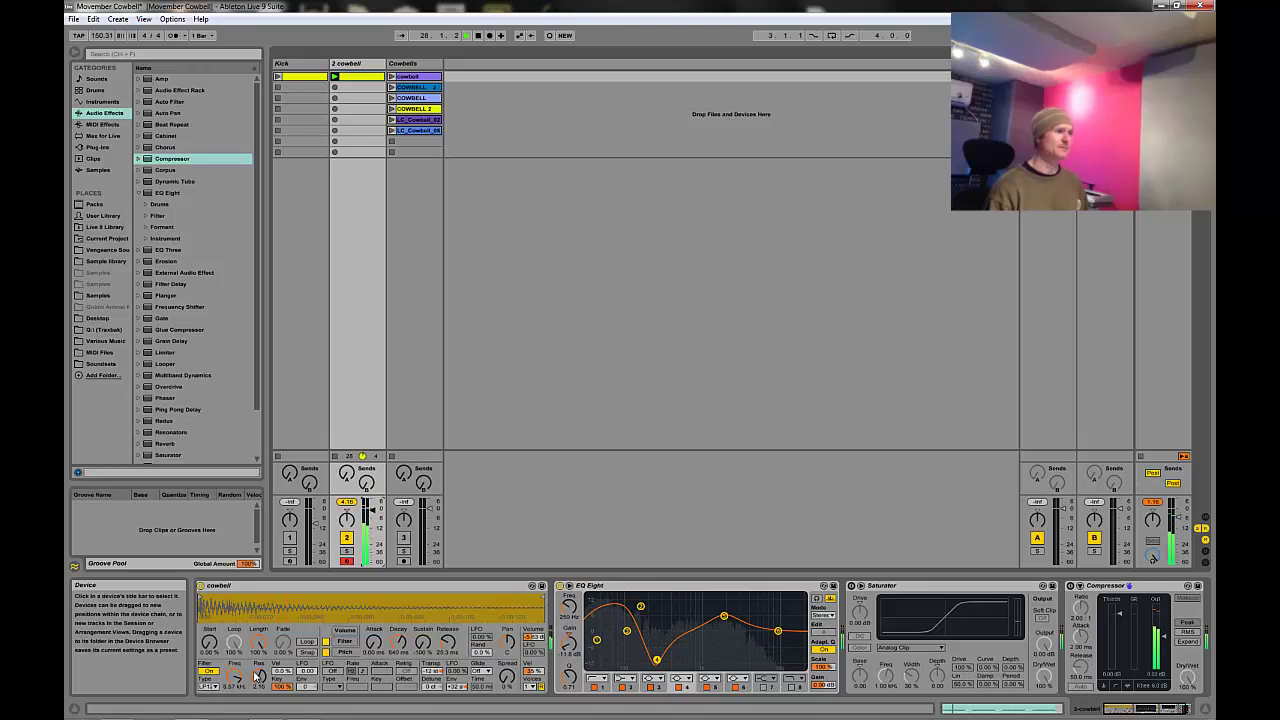
Compare Simpler's filter off and on, and set its resonance to 0.71 and cutoff frequency to 11.1 kHz.
left_click(209, 671)
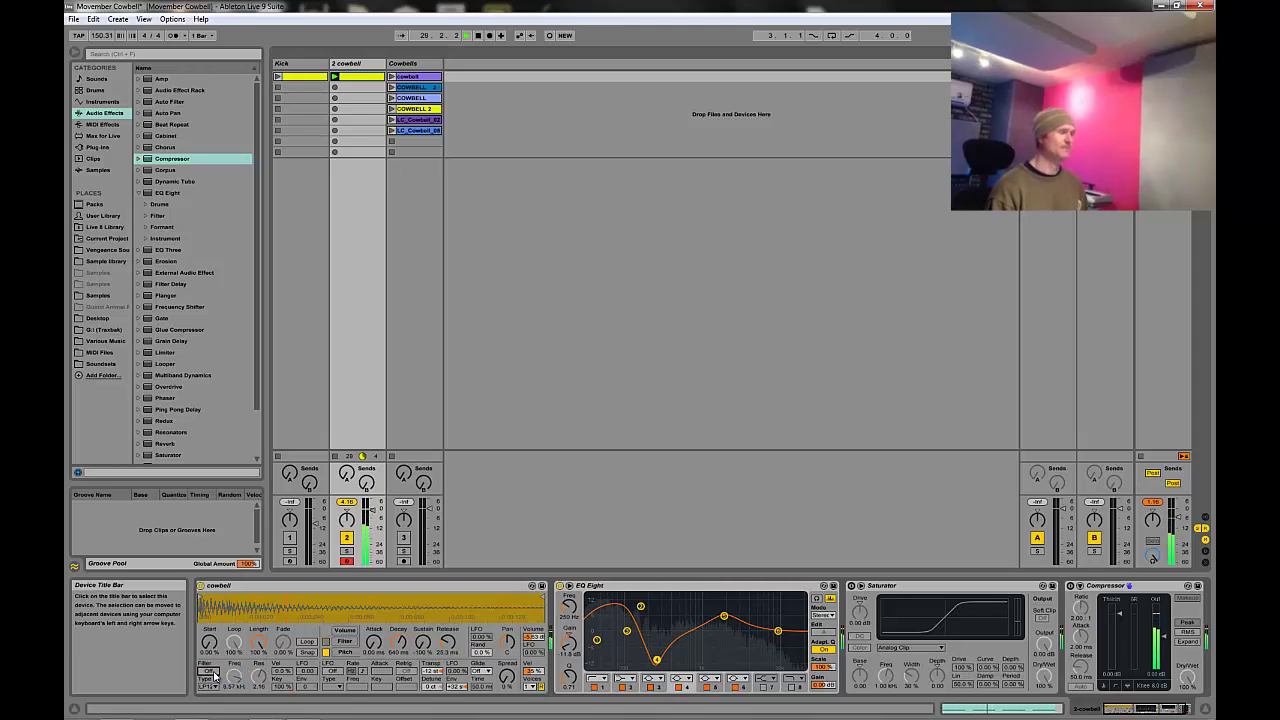
left_click(211, 672)
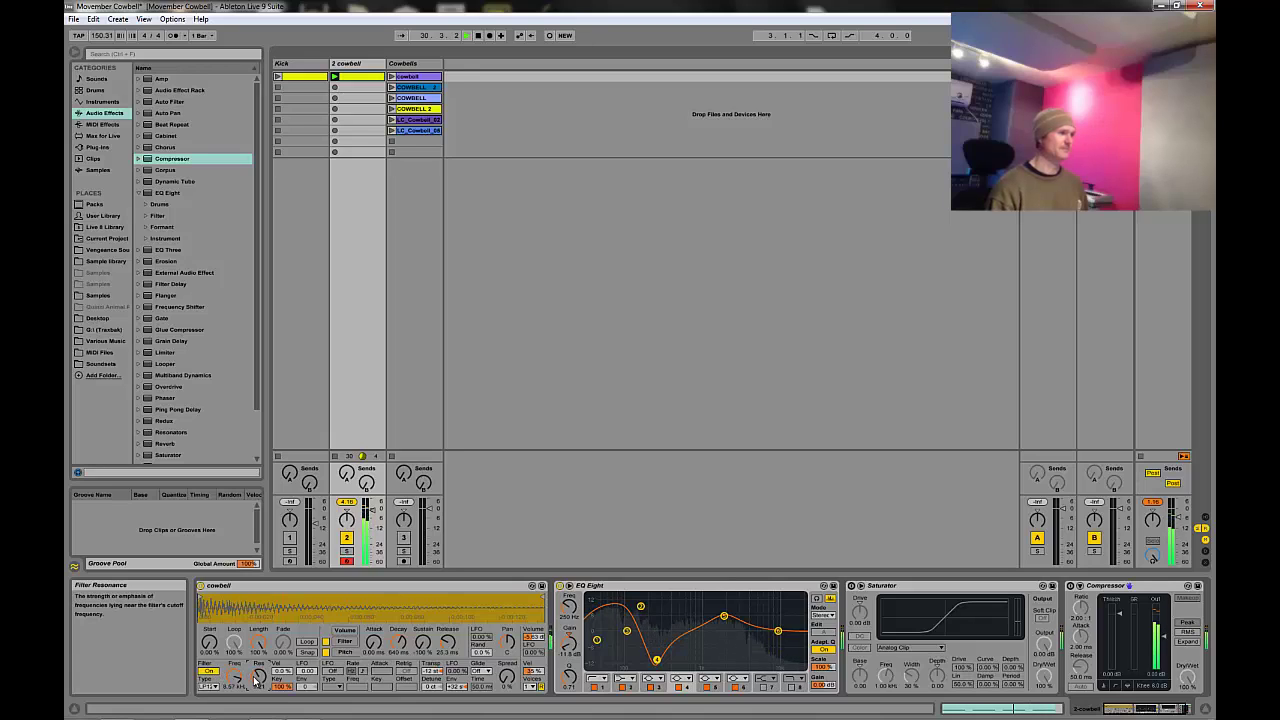
left_click_drag(255, 679, 237, 676)
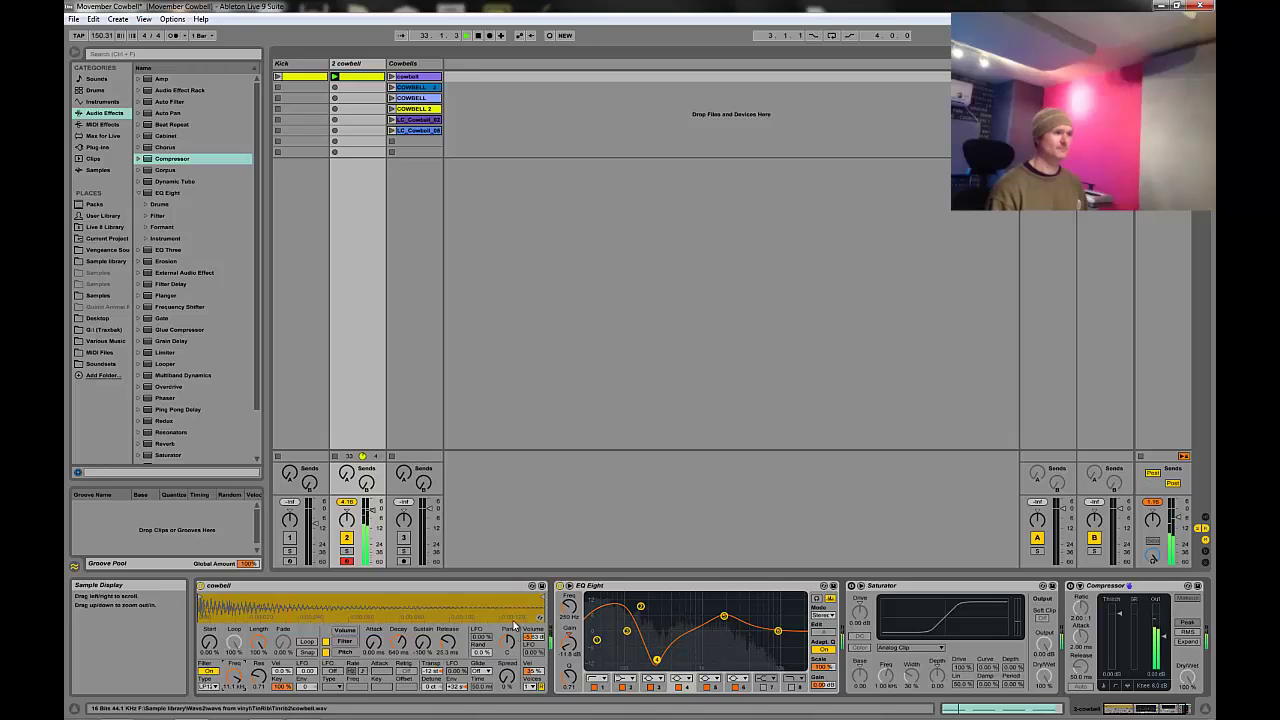
Activate the Saturator, choose the Waveshaper curve and set its drive to 10.3 dB.
left_click(852, 587)
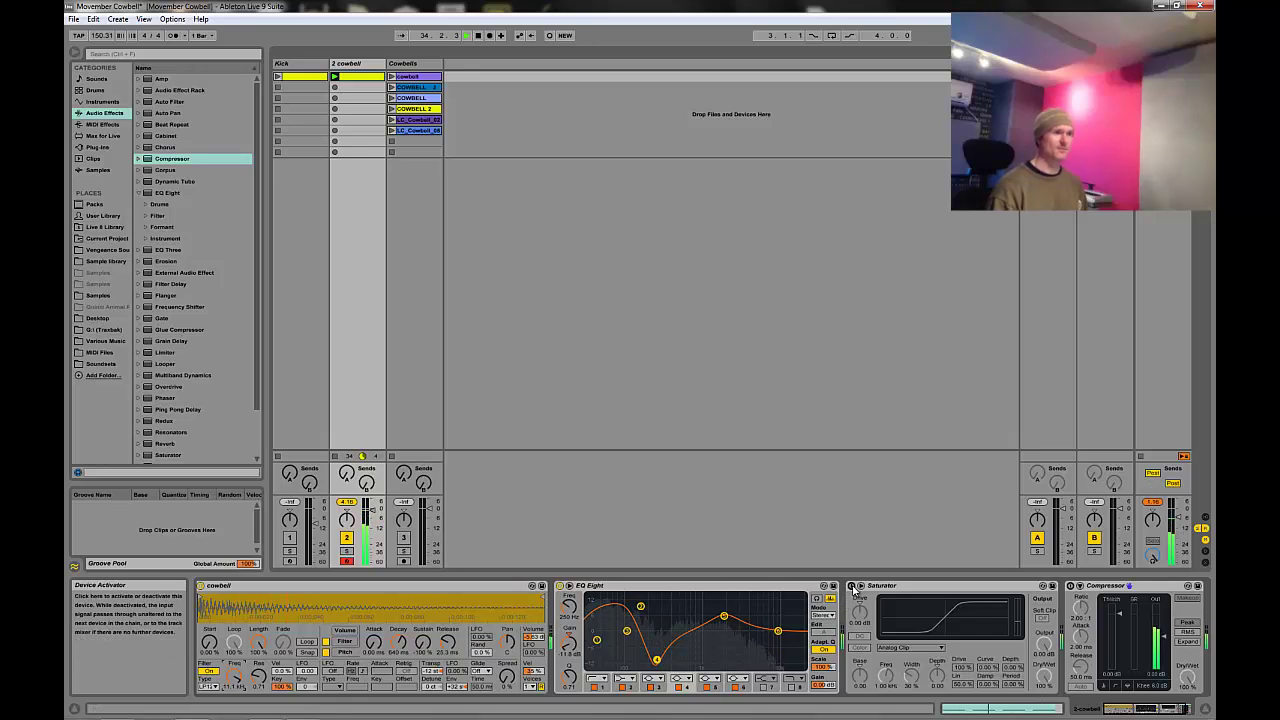
left_click(907, 648)
left_click(917, 711)
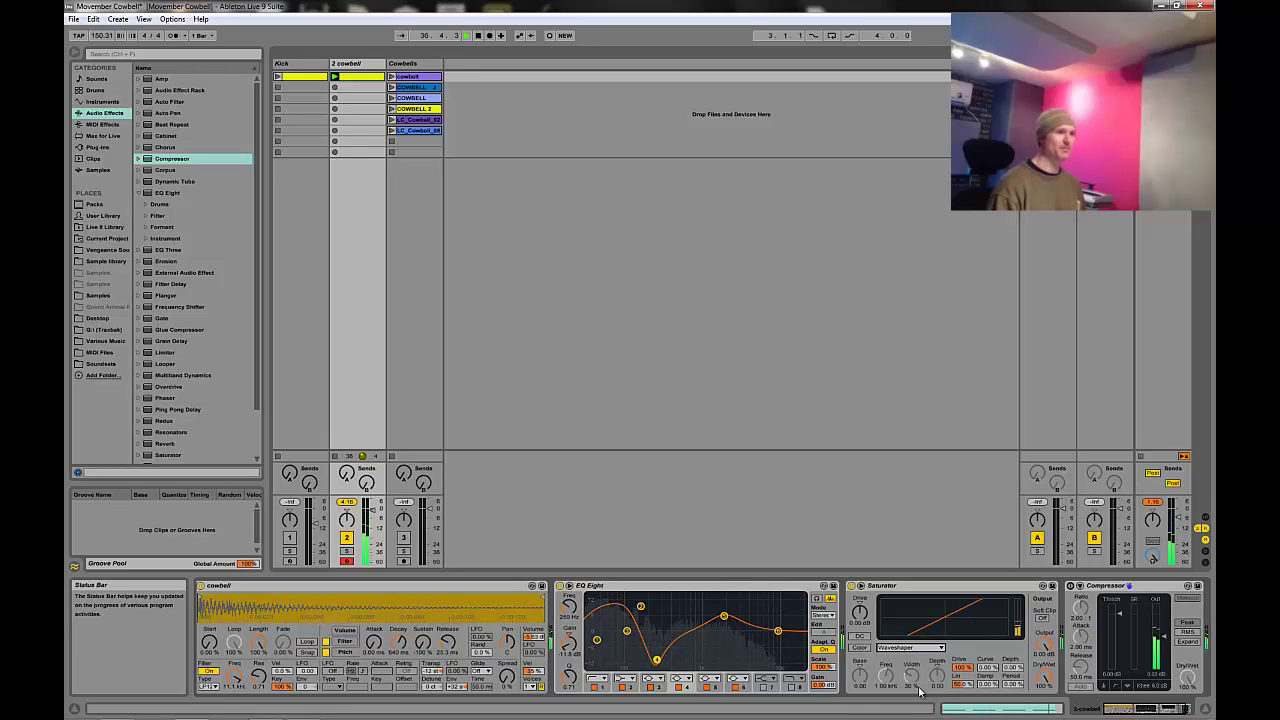
left_click_drag(864, 621, 860, 592)
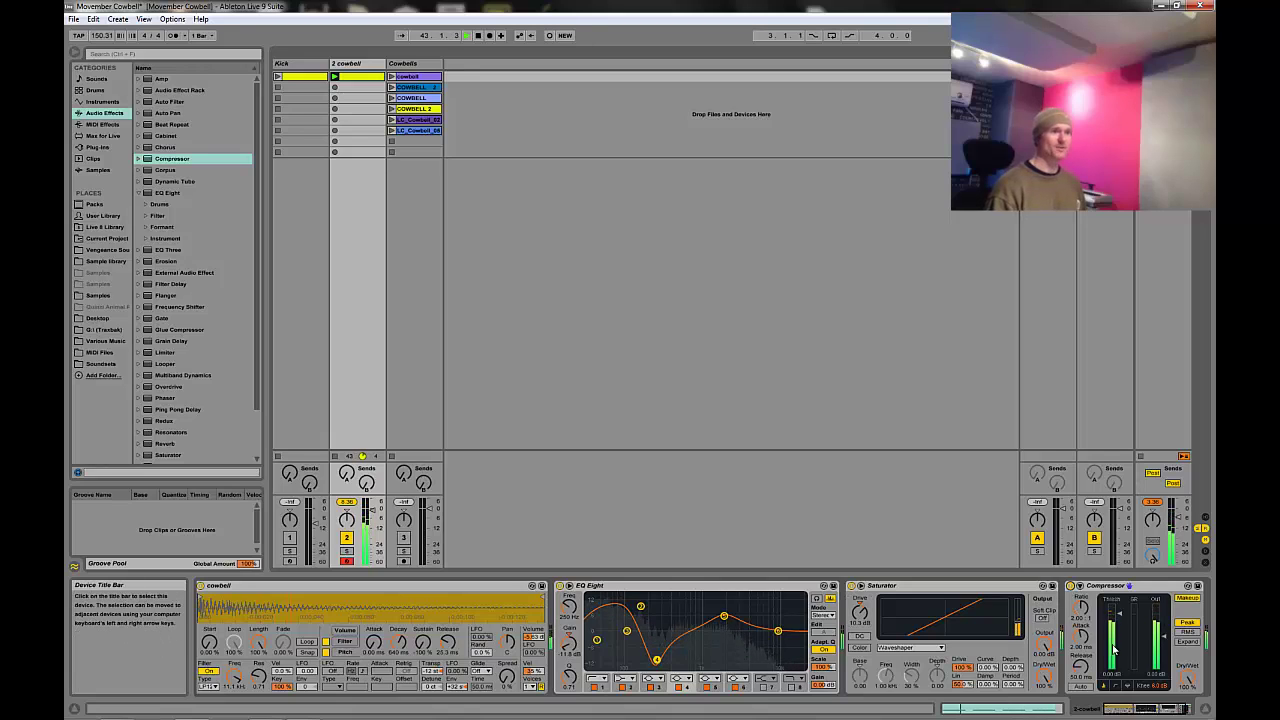
Load the Drums-Kick Compressor preset into the Compressor on the cowbell track.
left_click(1144, 709)
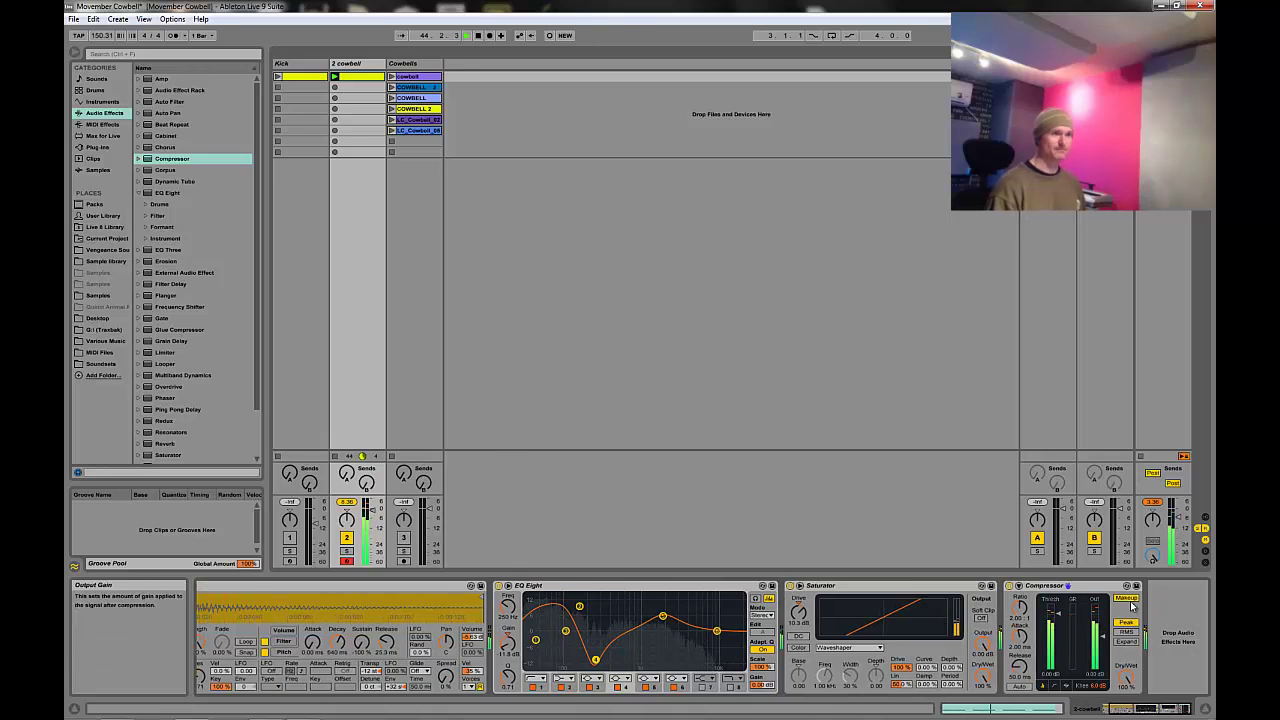
left_click(1126, 586)
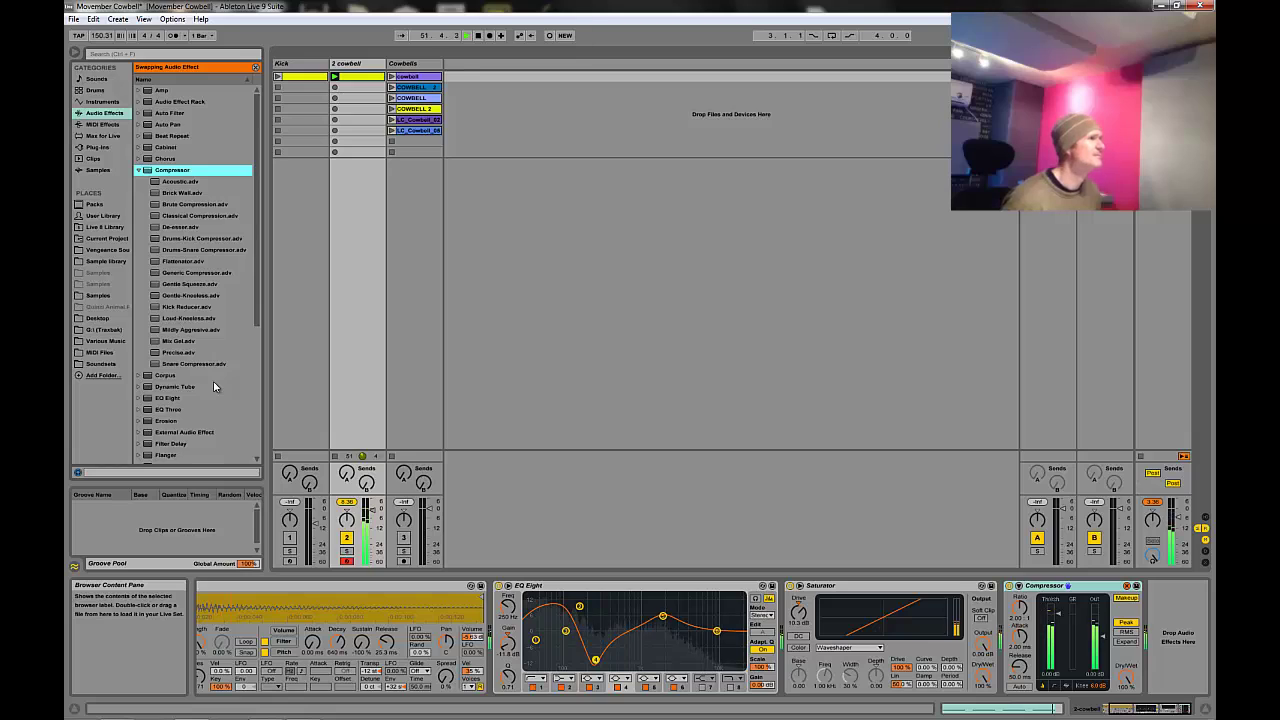
double_click(199, 241)
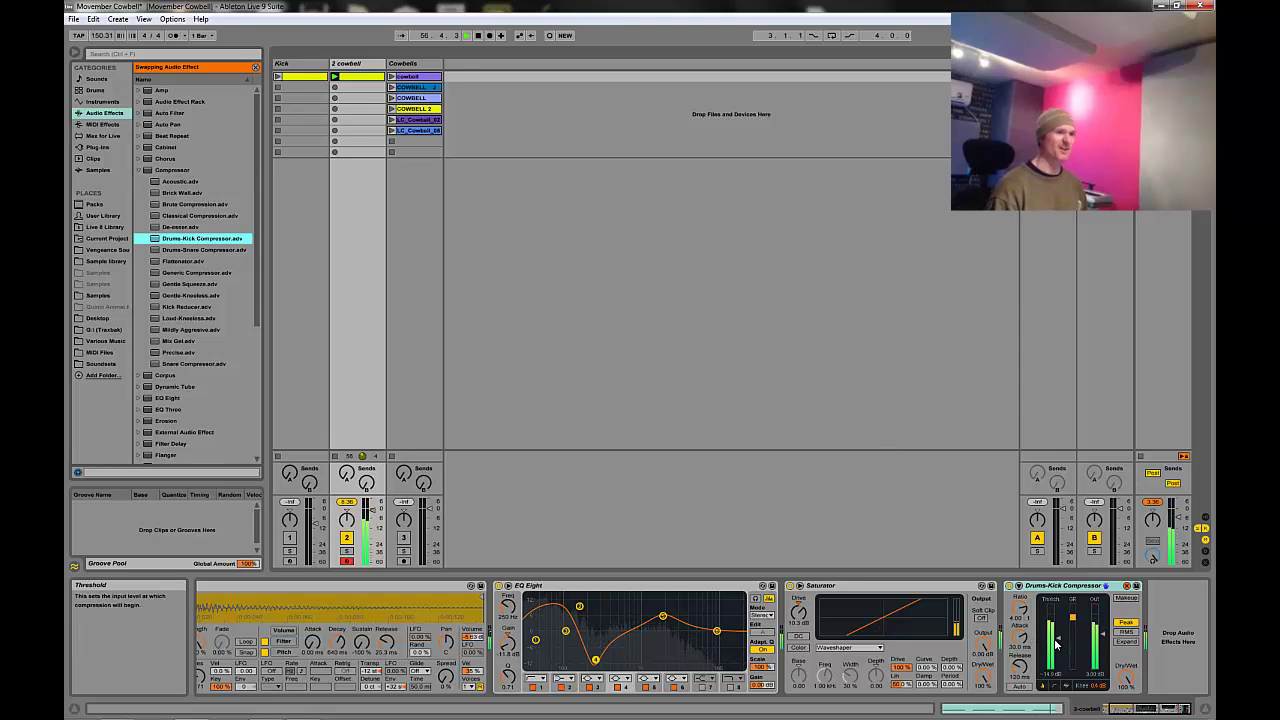
Set the compressor's threshold to -23.2 dB, attack to 122 ms and release to 73.9 ms, and lower the master volume.
left_click_drag(1058, 640, 1057, 643)
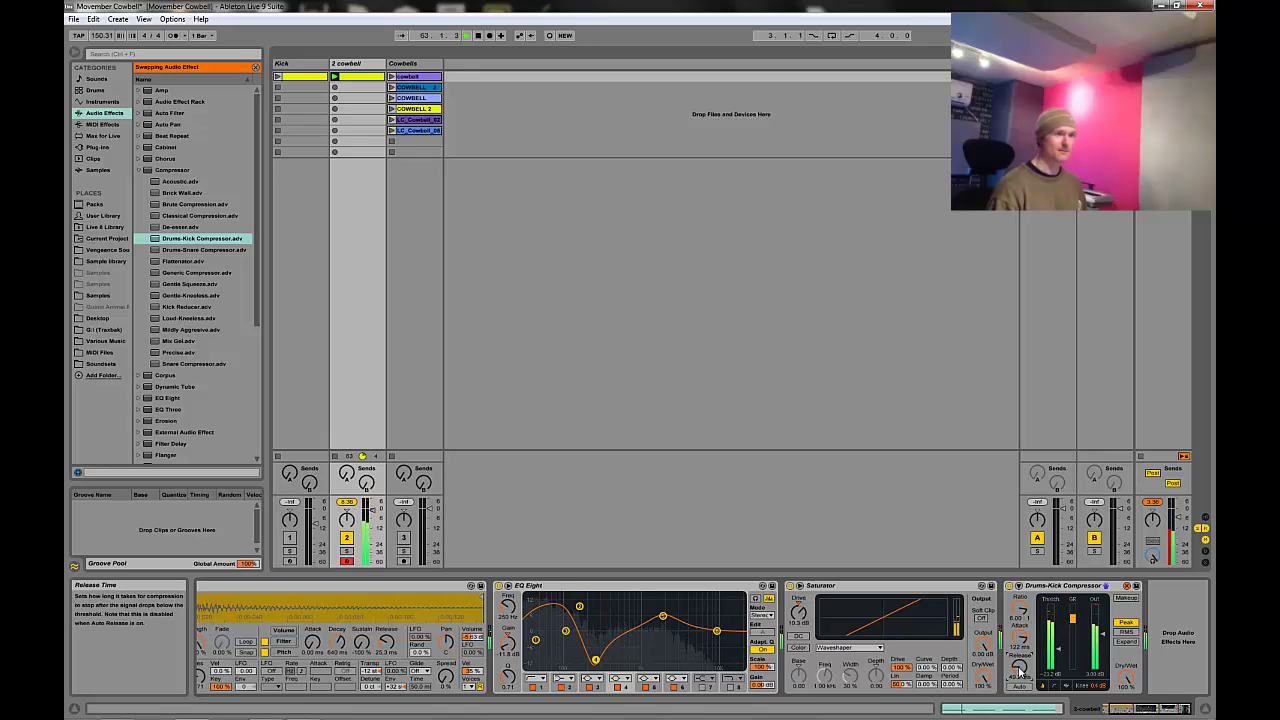
left_click_drag(1019, 669, 1019, 666)
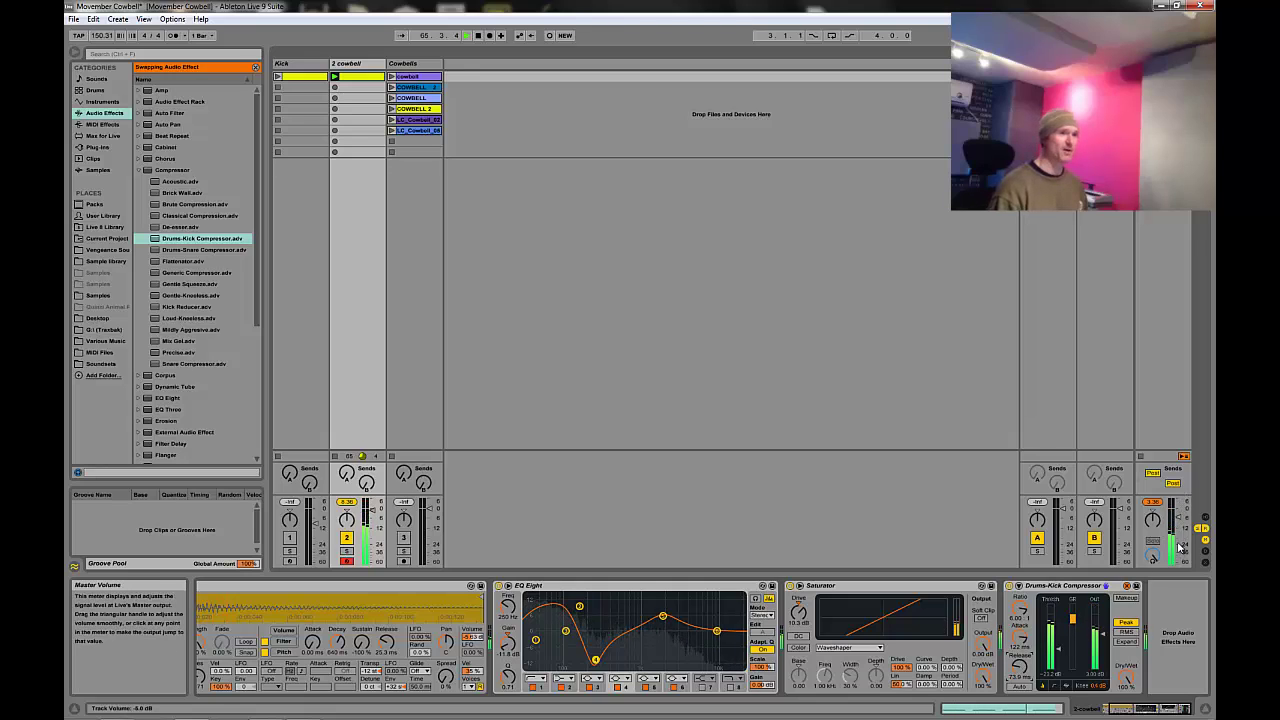
left_click_drag(1179, 519, 1179, 521)
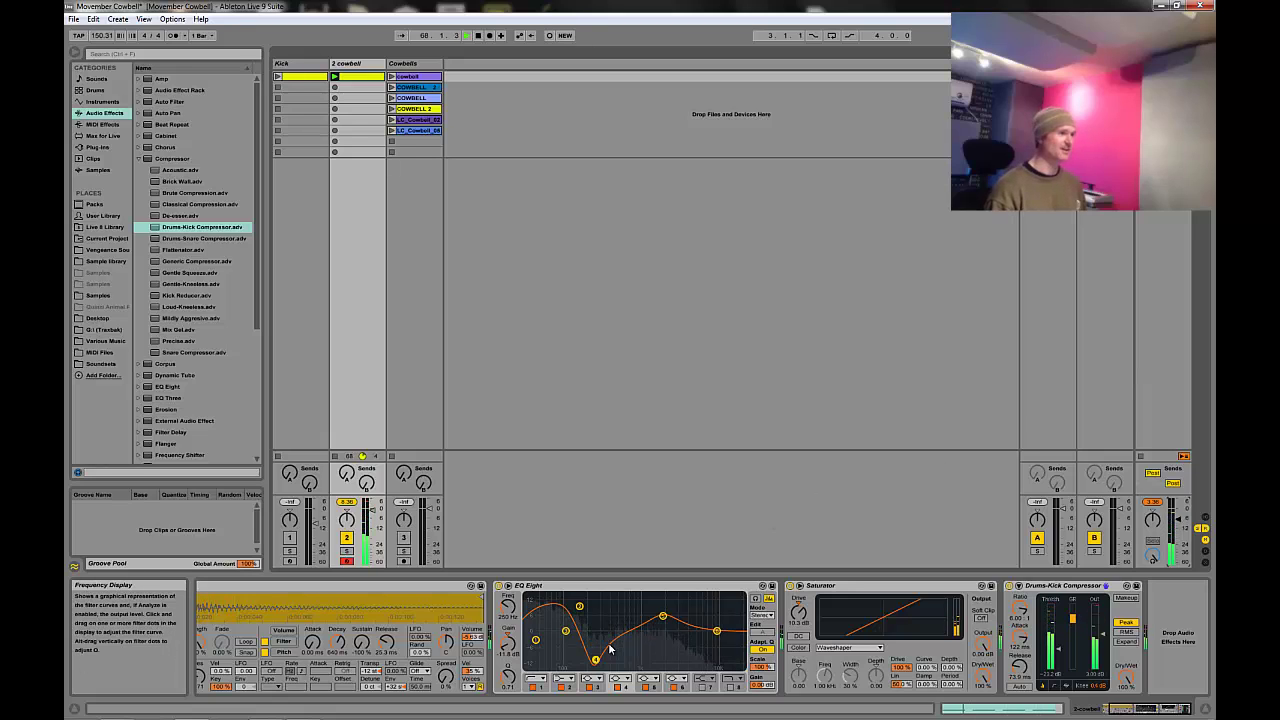
Set Simpler's volume envelope to a 1.18 s decay, -inf dB sustain and 12.6 ms release.
scroll(600, 630, "up", 2)
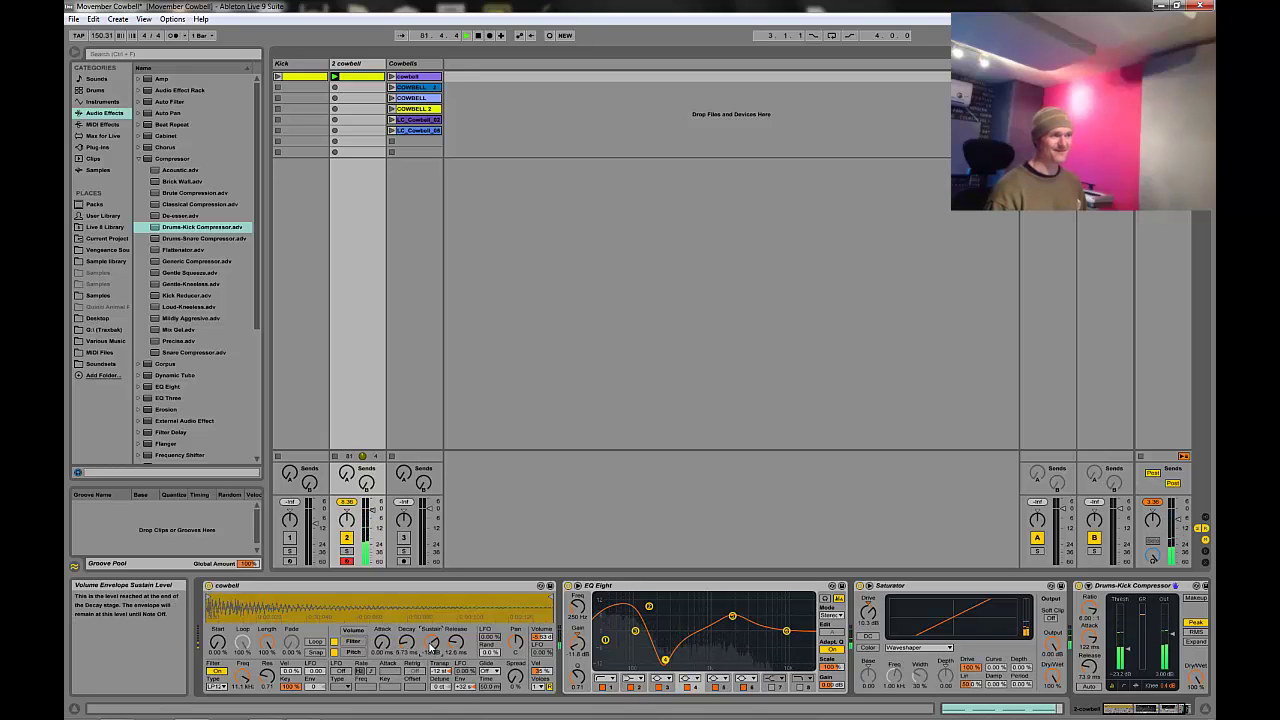
left_click_drag(407, 647, 409, 643)
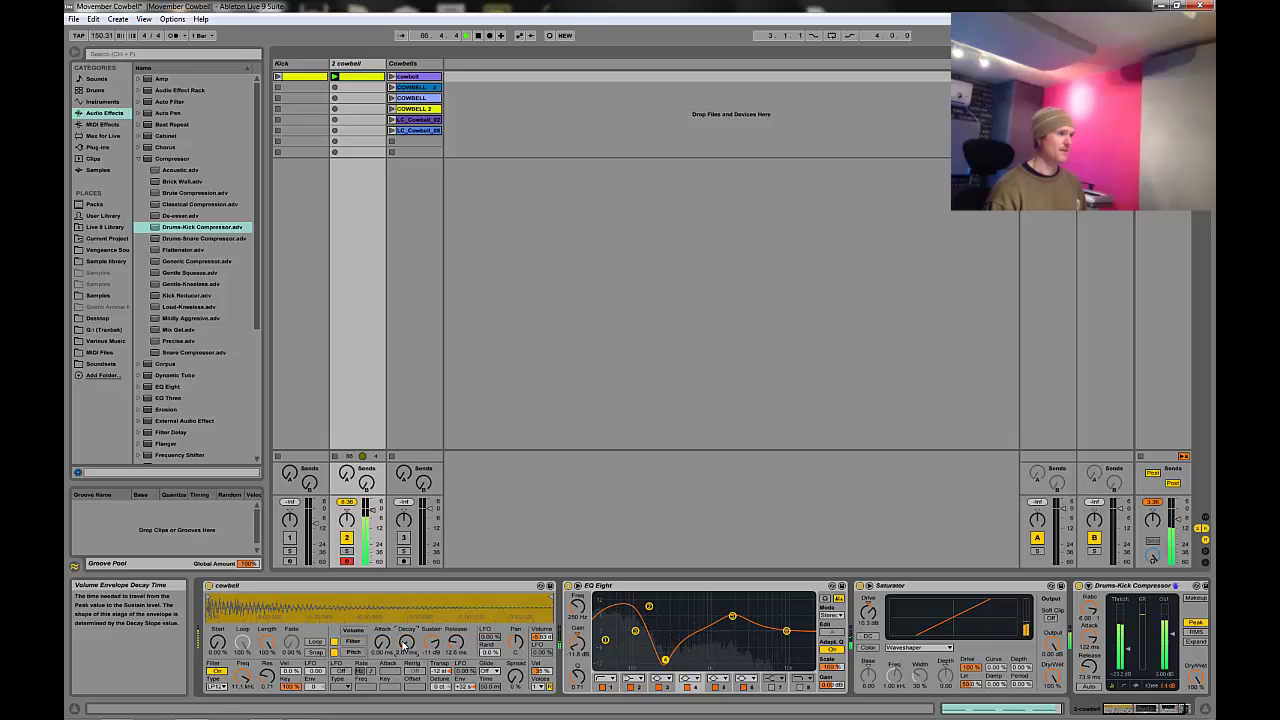
mouse_move(404, 648)
left_mouse_down()
mouse_move(433, 653)
mouse_move(410, 648)
left_mouse_up()
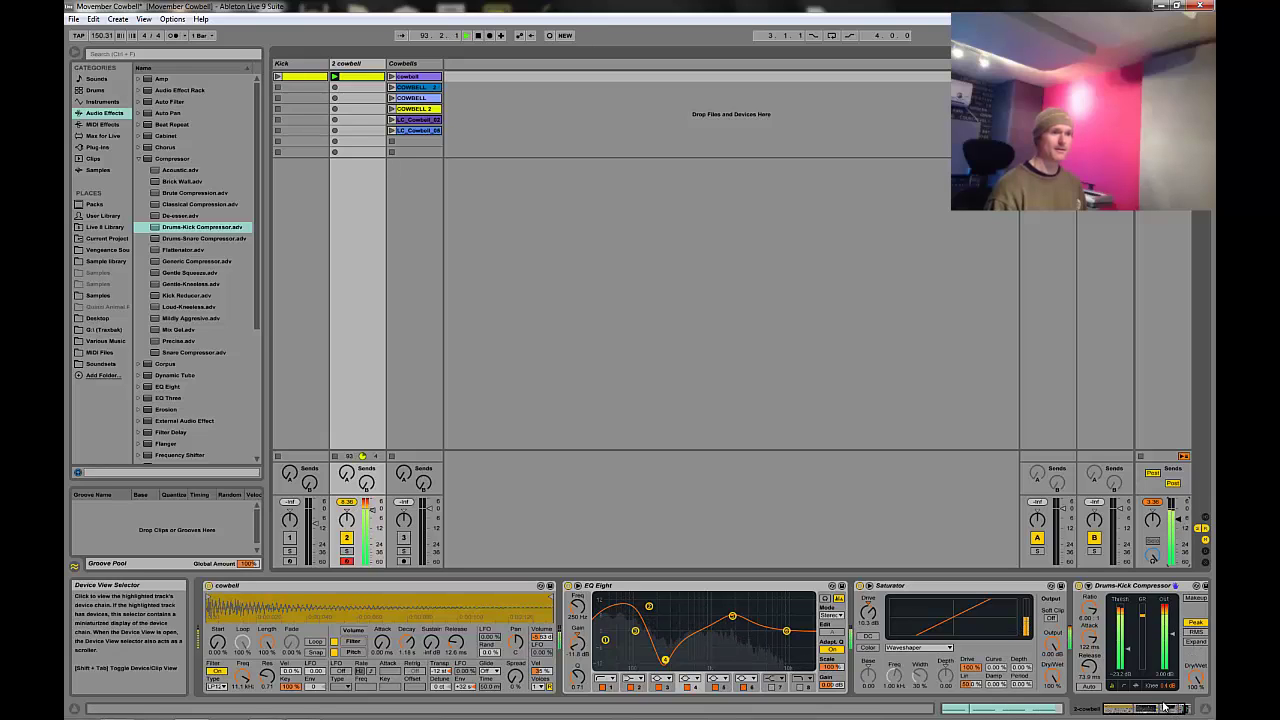
Add a Limiter after the Drums-Kick Compressor and lower its gain slightly.
left_click(1199, 712)
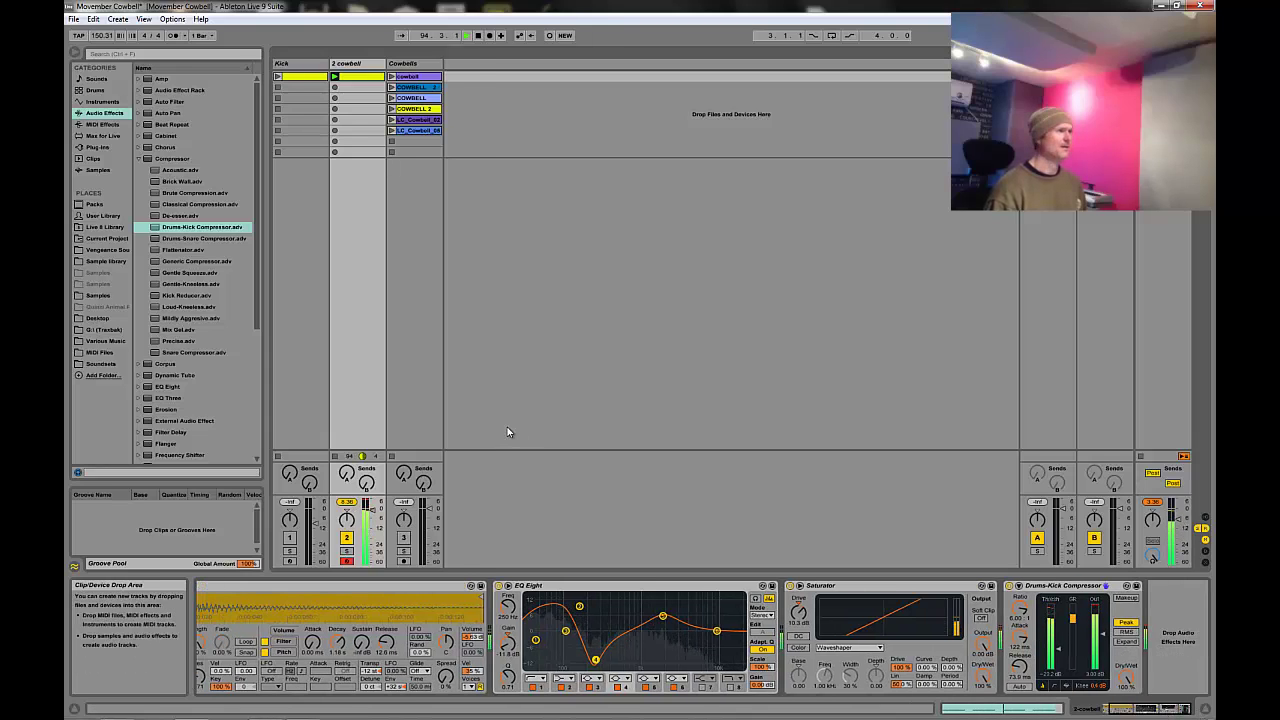
left_click(138, 160)
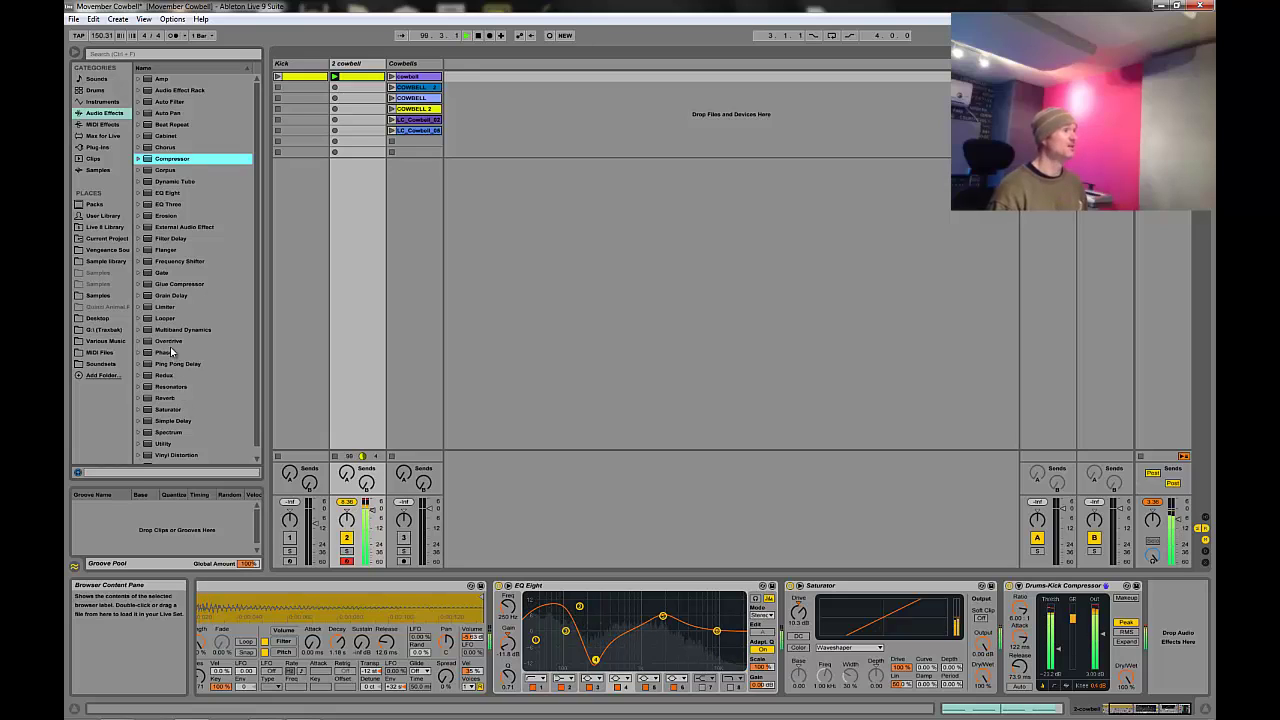
left_click(165, 307)
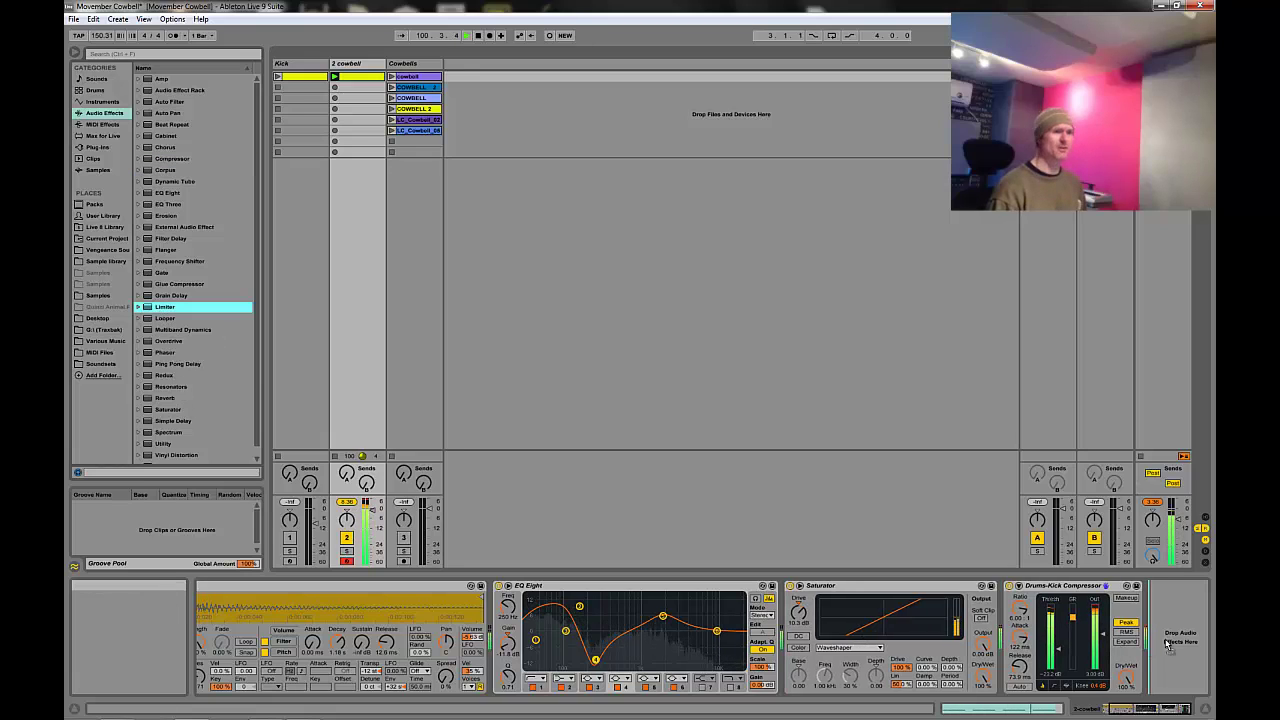
key("Return")
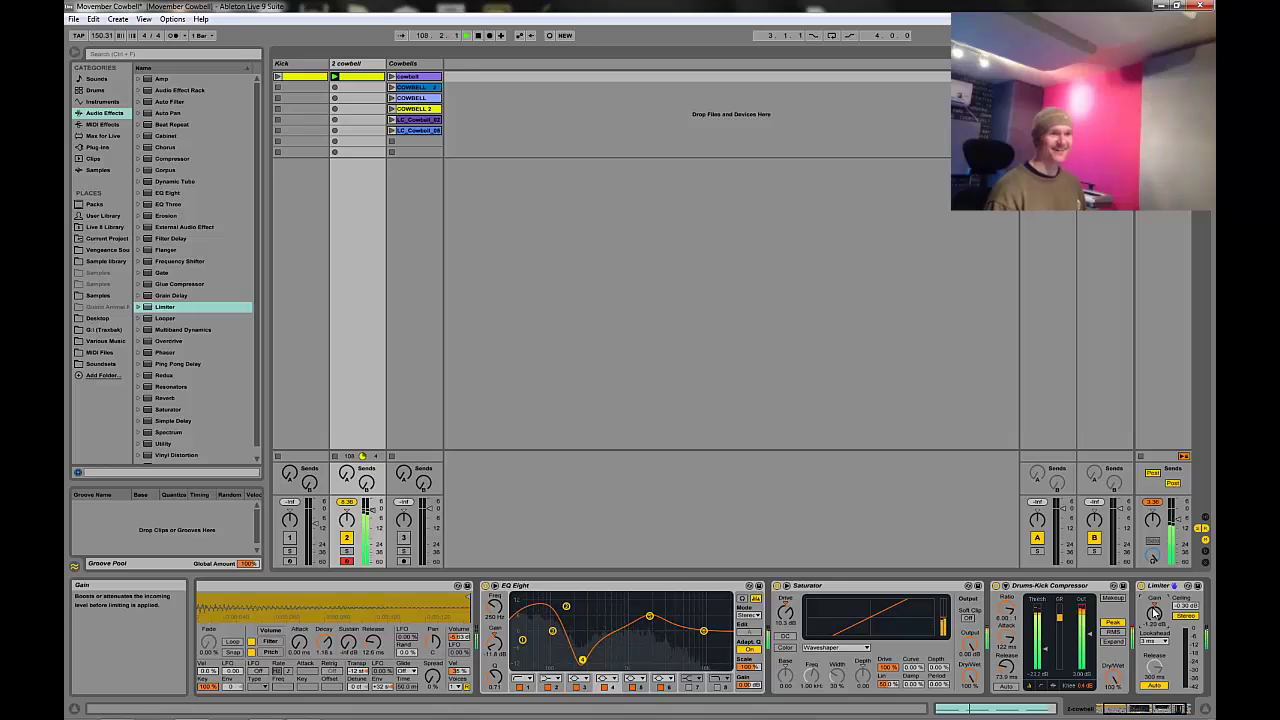
Enable band 7 in EQ Eight as a bell filter and boost it by about 8.3 dB.
left_click_drag(1142, 710, 1100, 713)
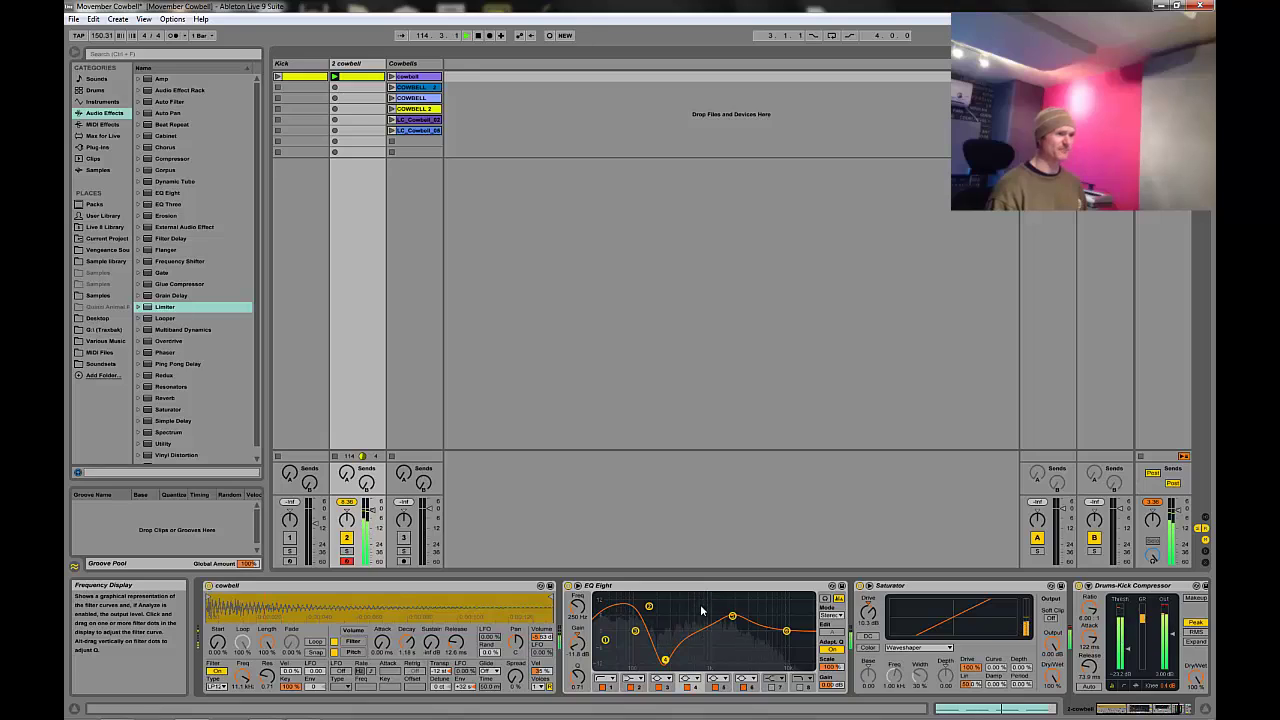
left_click(743, 688)
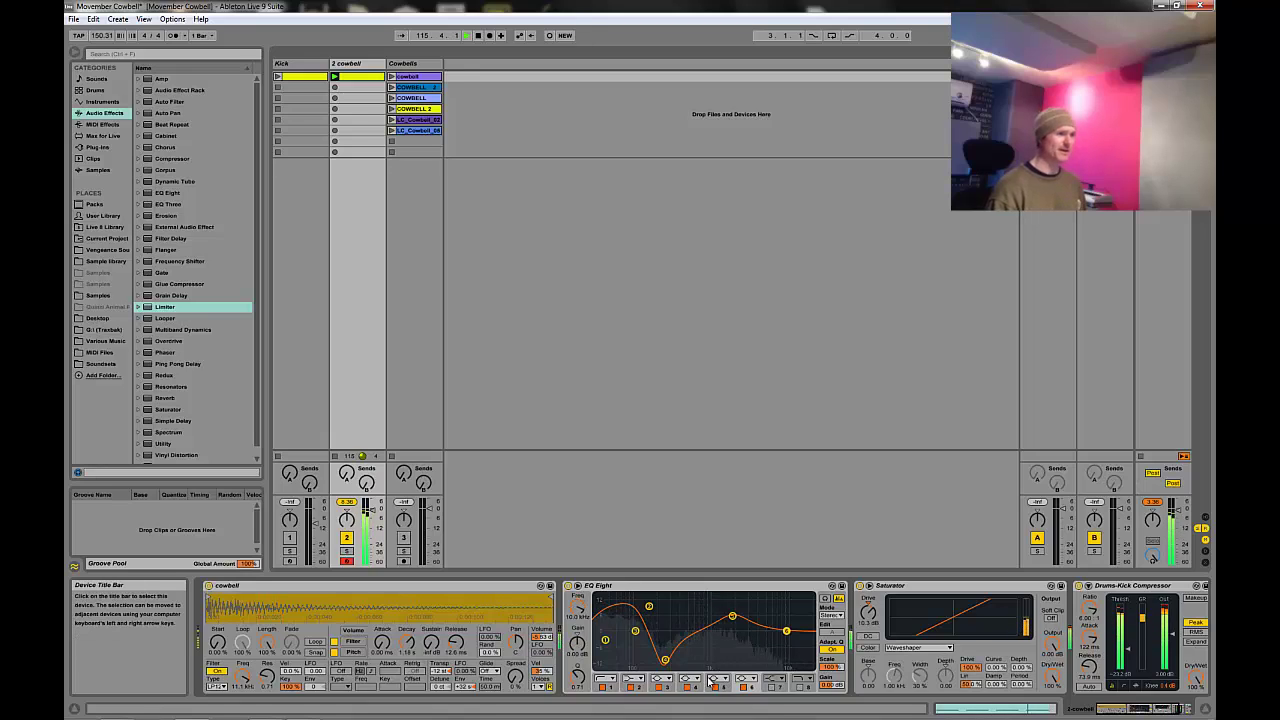
left_click(711, 679)
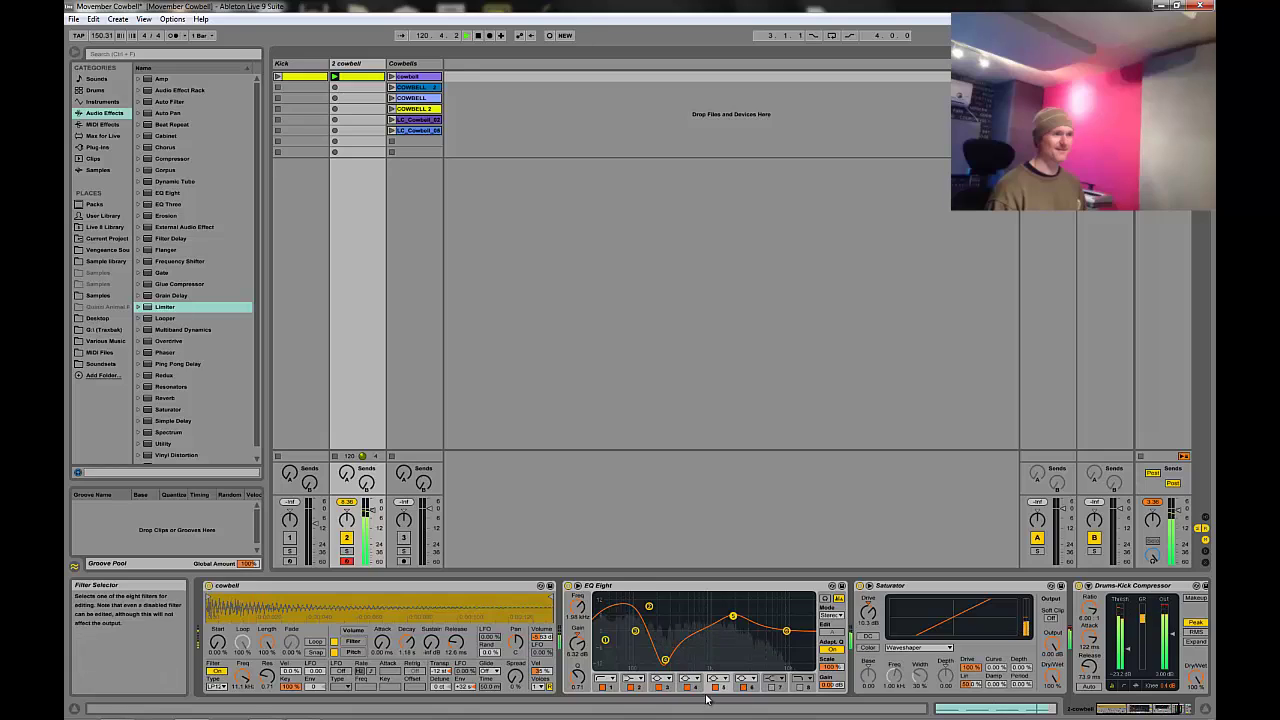
left_click(776, 679)
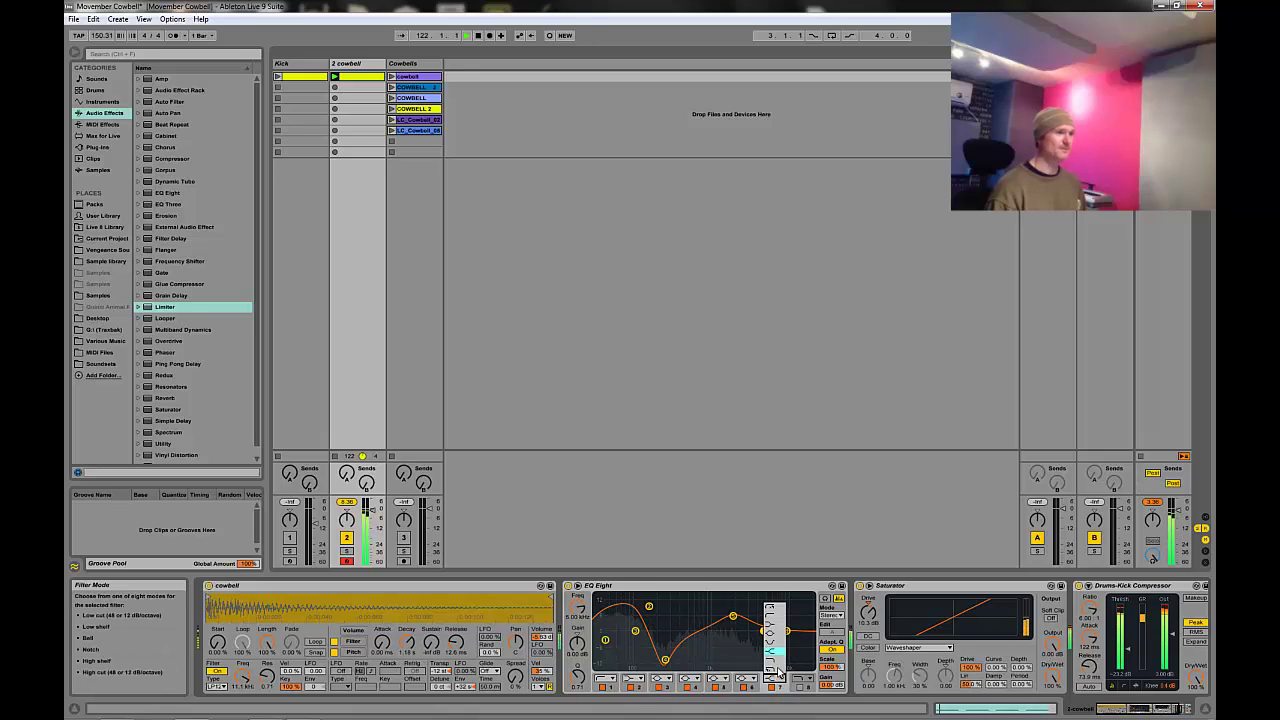
left_click(779, 640)
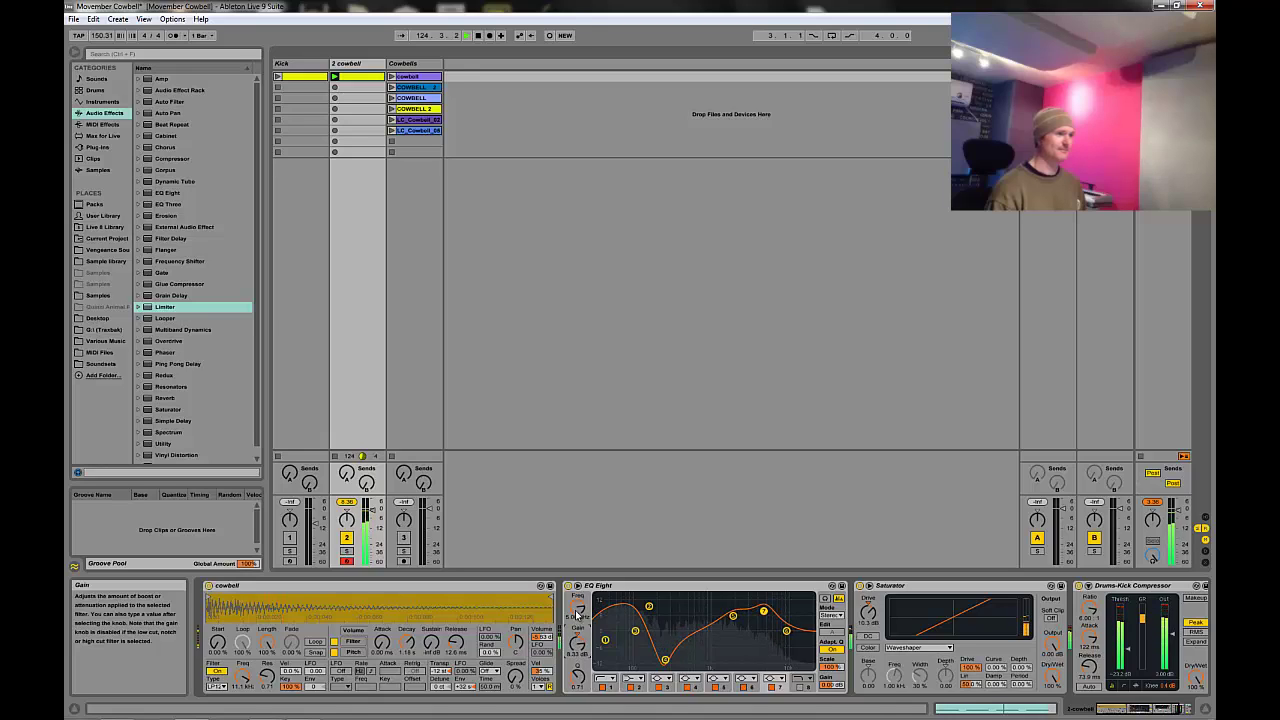
Narrow EQ Eight's band 7, sweep its frequency through the lows, and set it to a 15 dB cut at about 95 Hz.
left_click_drag(577, 614, 578, 616)
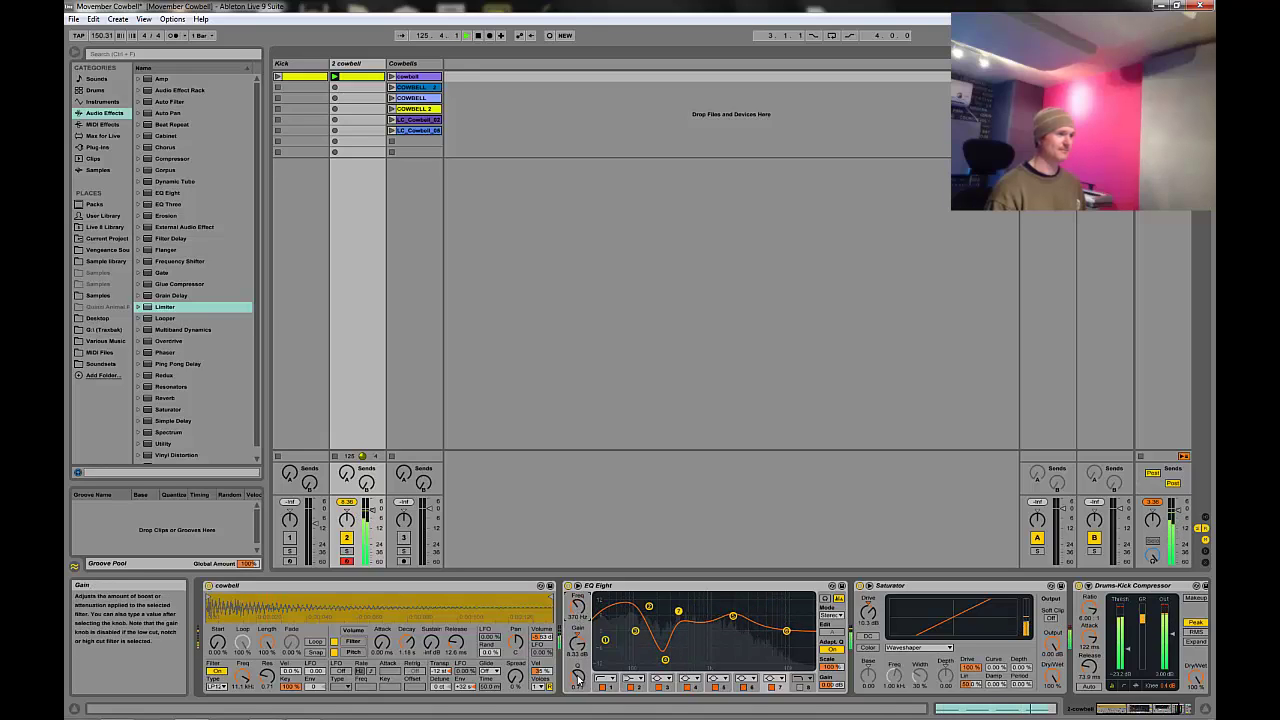
left_click_drag(578, 676, 579, 678)
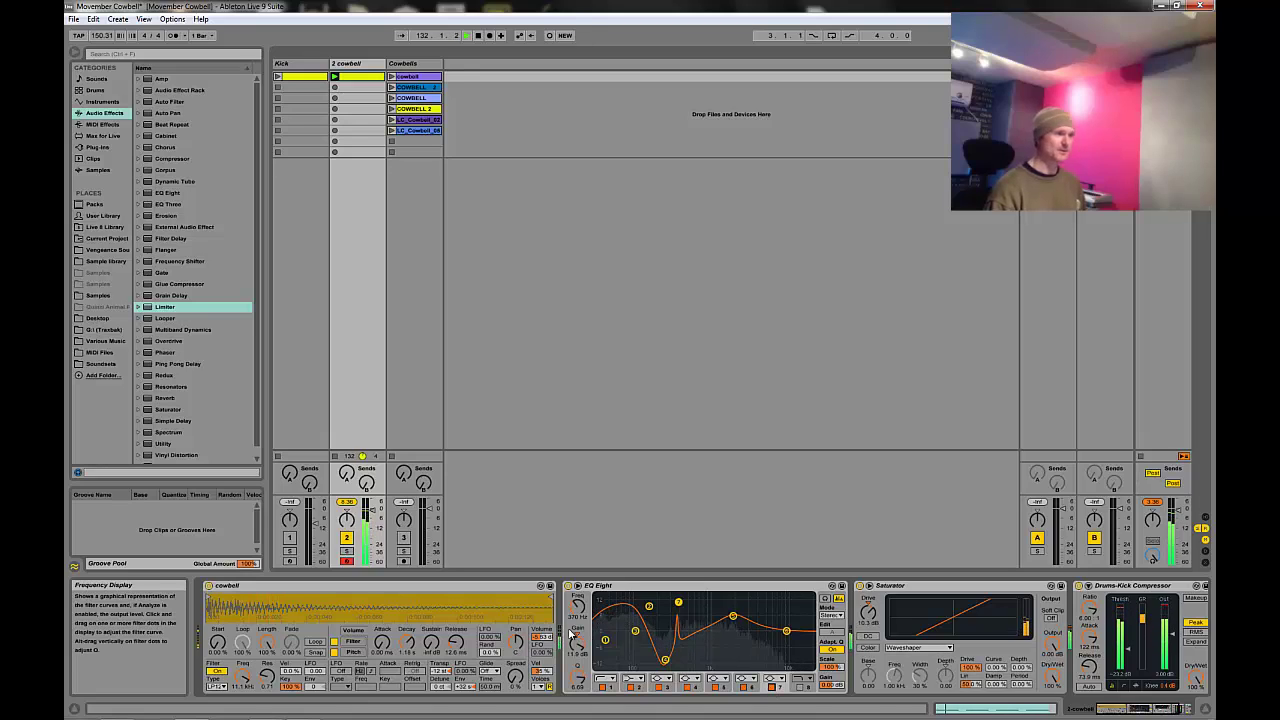
left_click_drag(575, 607, 573, 610)
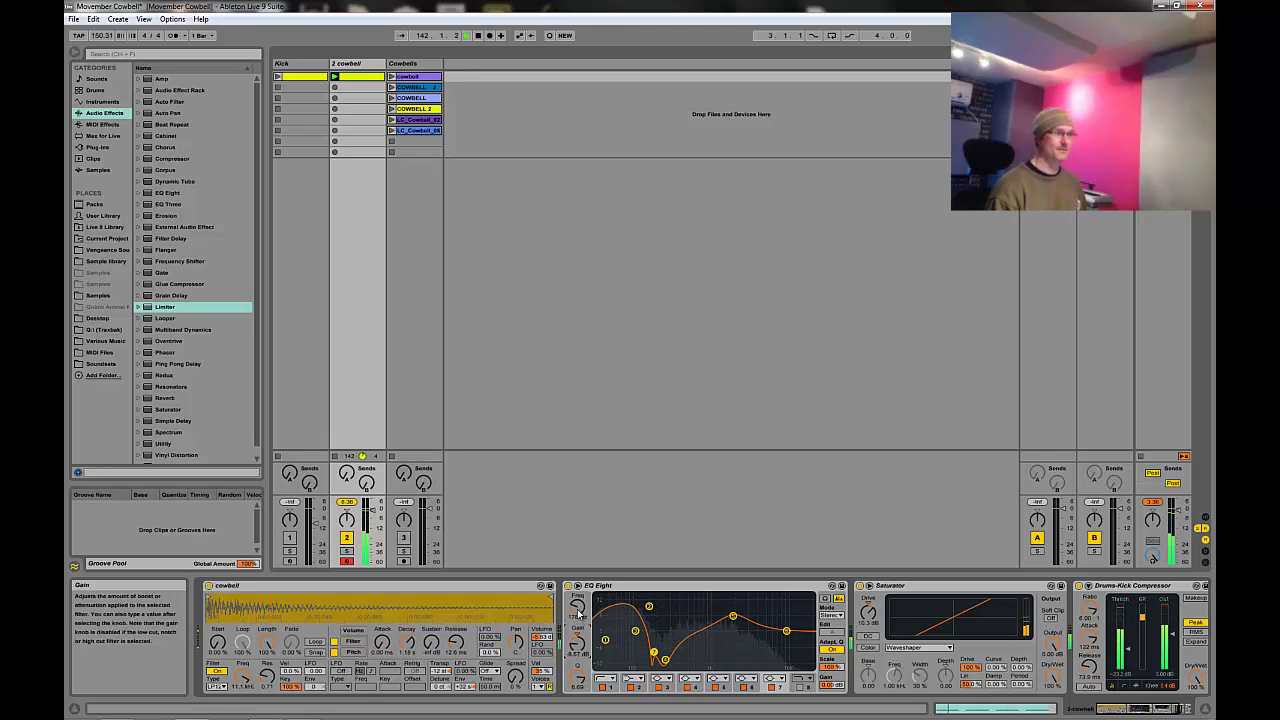
left_click_drag(577, 613, 579, 611)
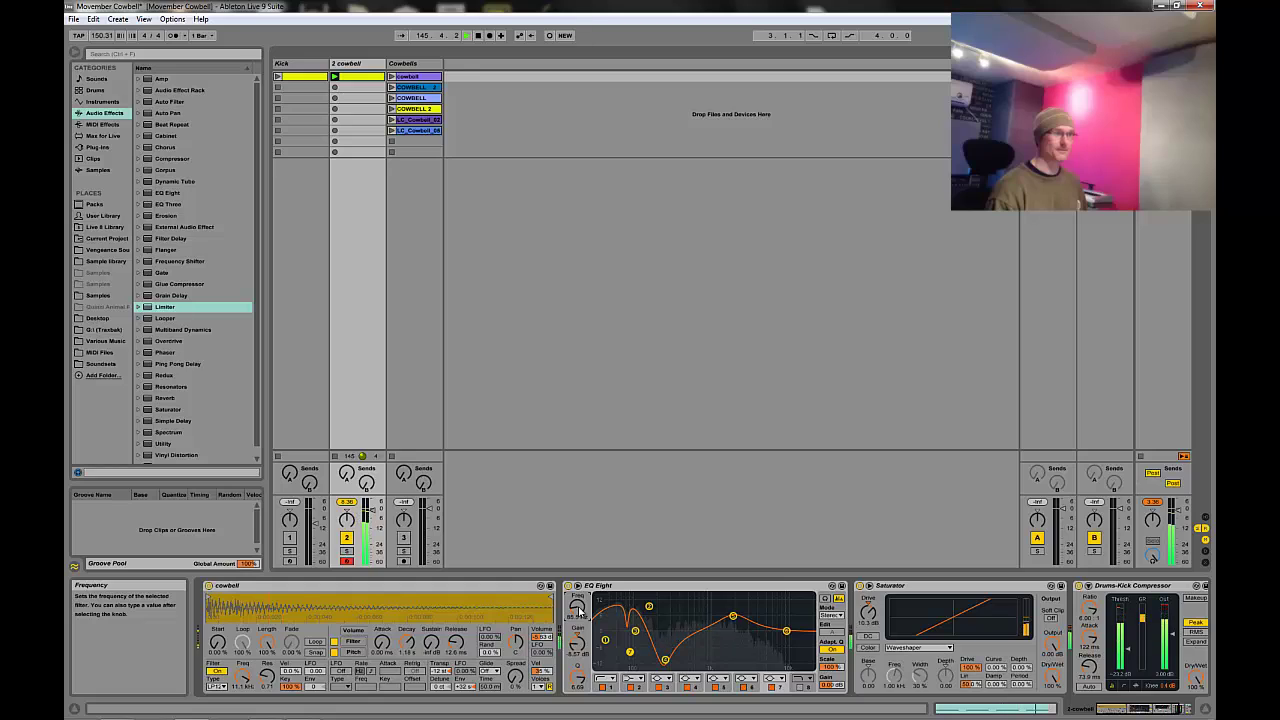
left_click_drag(583, 643, 583, 645)
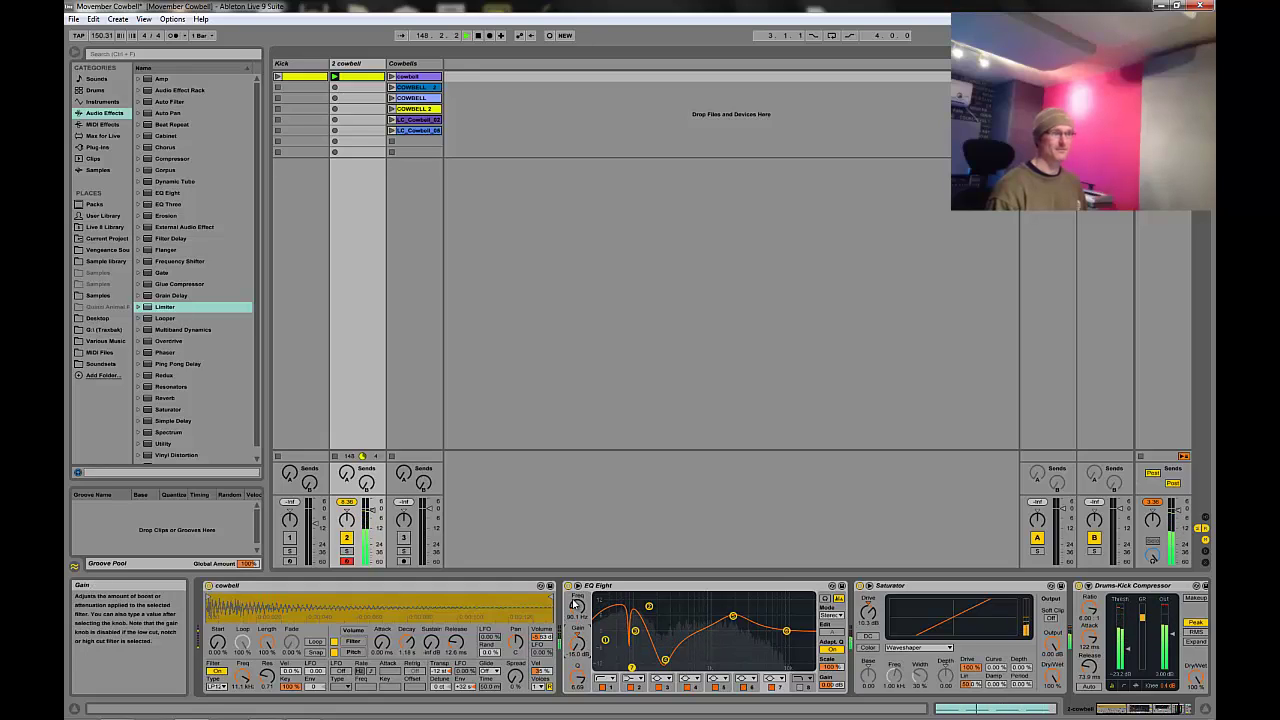
left_click_drag(575, 603, 576, 607)
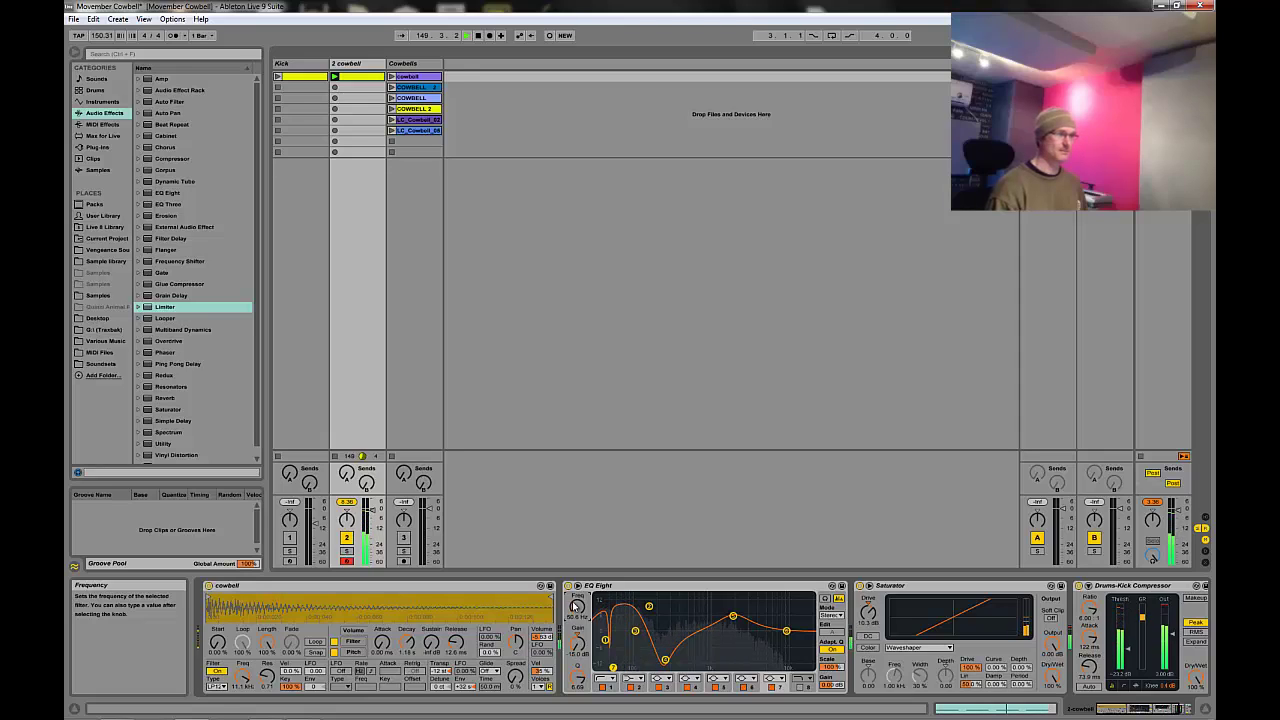
left_click_drag(574, 605, 575, 603)
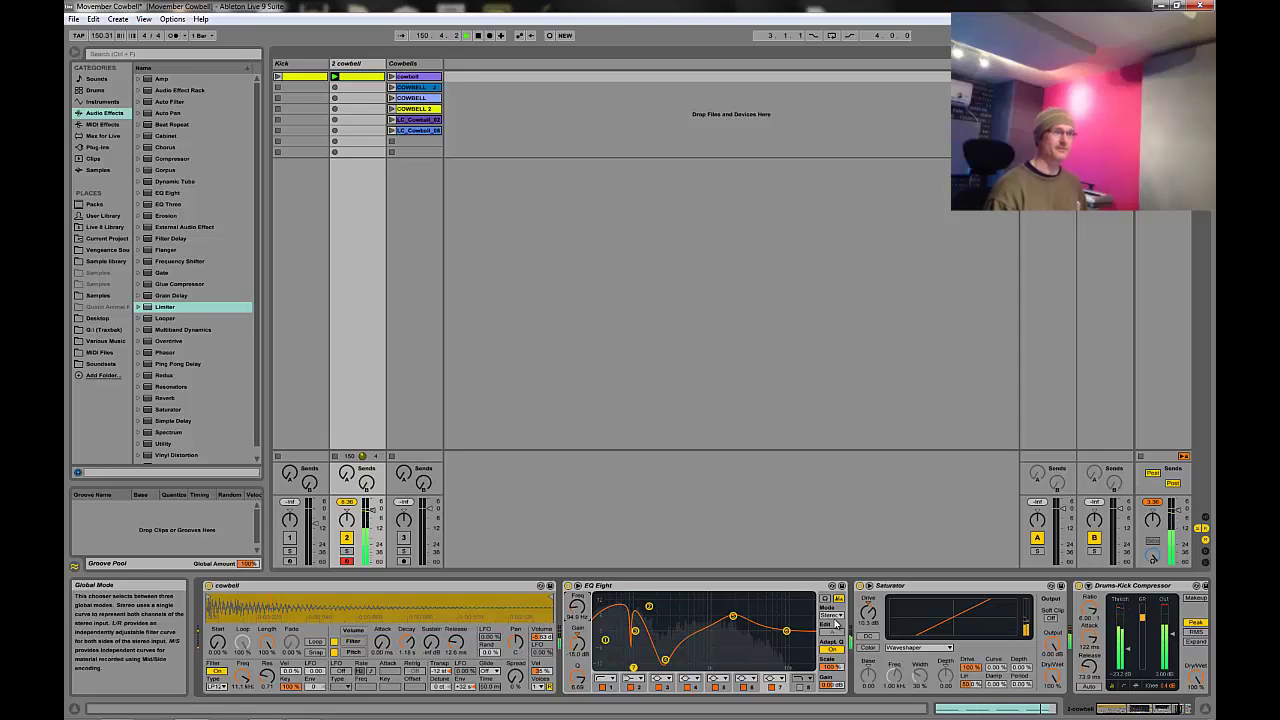
Raise the Saturator's drive to 17.1 dB.
left_click_drag(871, 612, 873, 618)
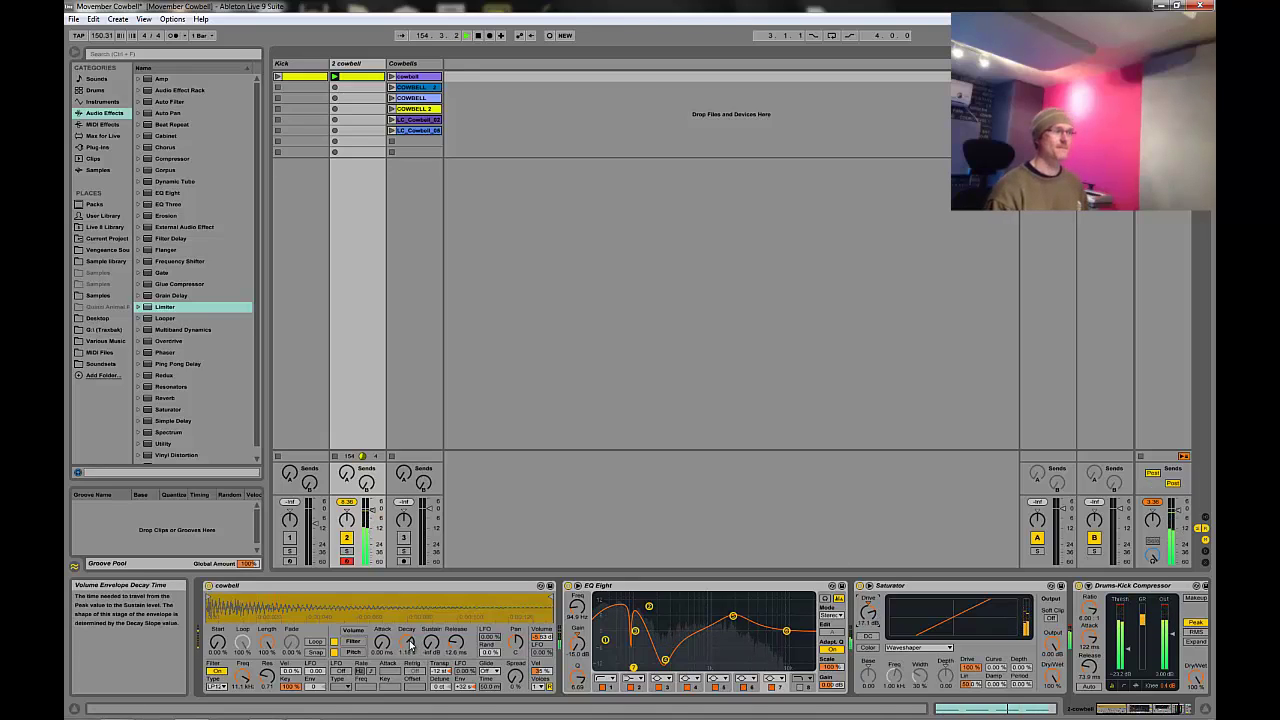
Set Simpler's transpose to -11 st, its pitch envelope amount to +35 st and its volume envelope decay to 1.67 s.
left_click_drag(410, 643, 410, 646)
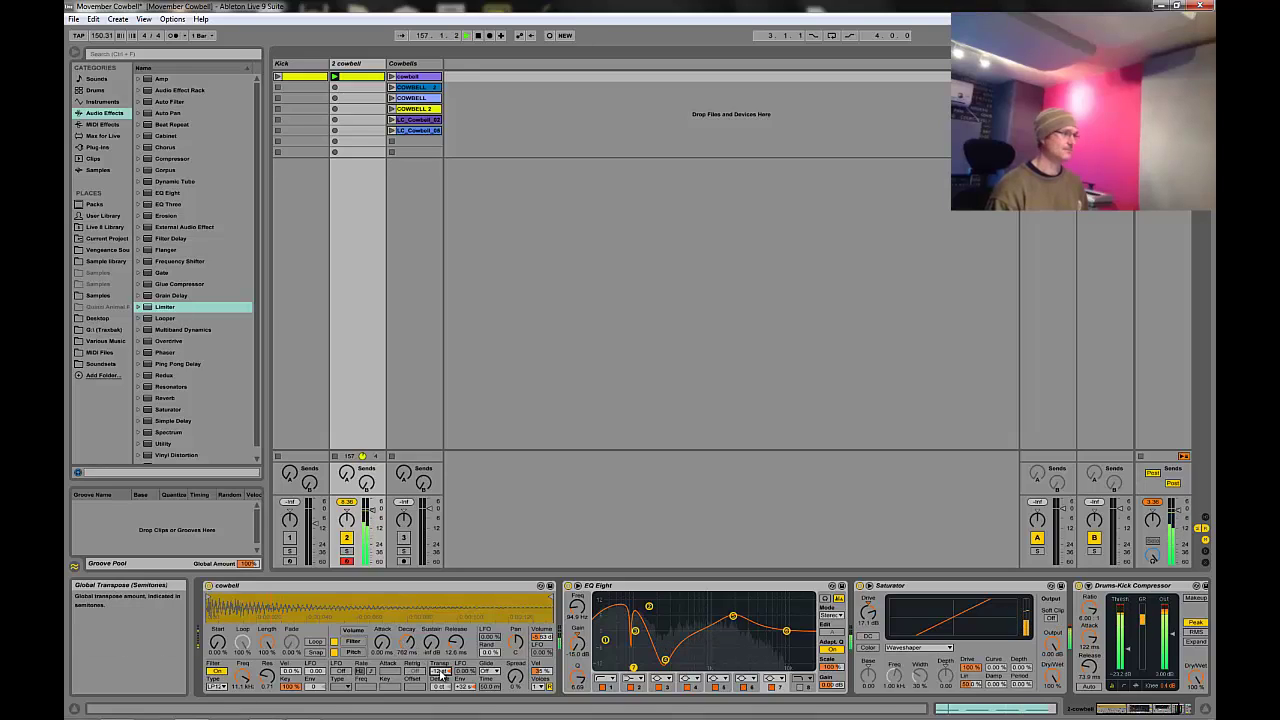
left_click_drag(441, 673, 464, 690)
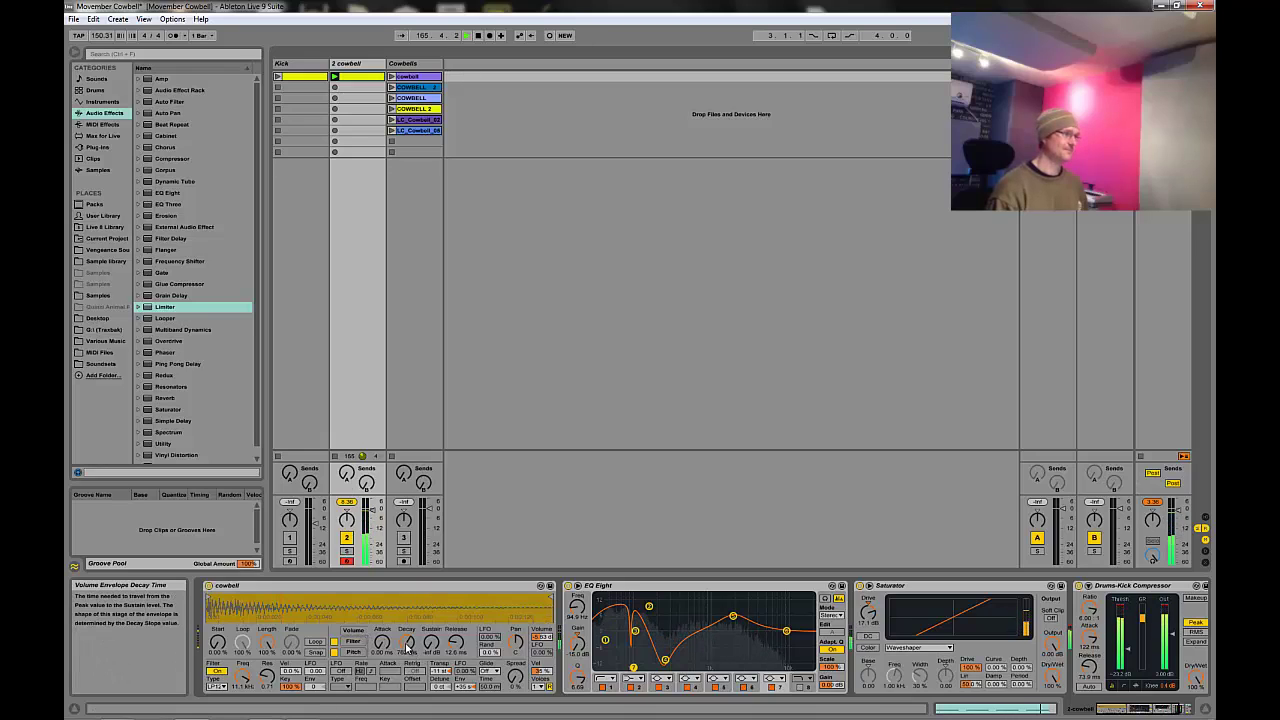
left_click_drag(408, 648, 408, 653)
Stop playback and return the song position to 1.1.1.
left_click(478, 36)
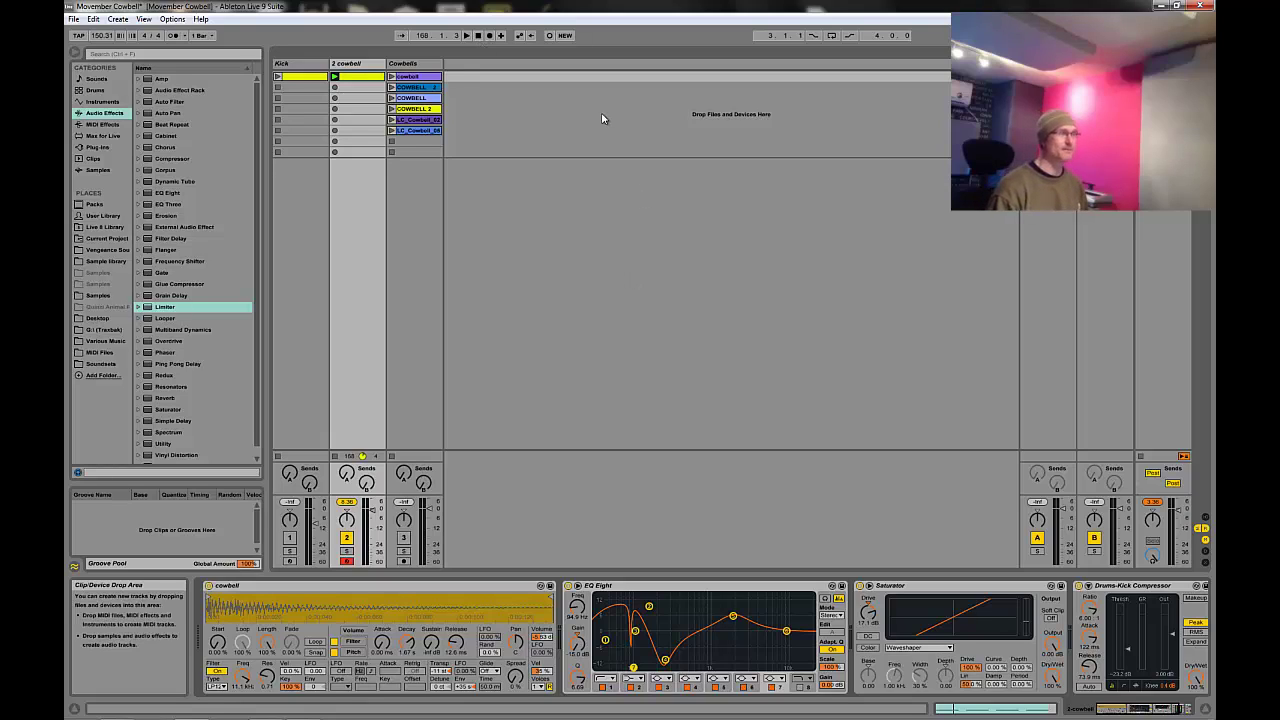
left_click(478, 37)
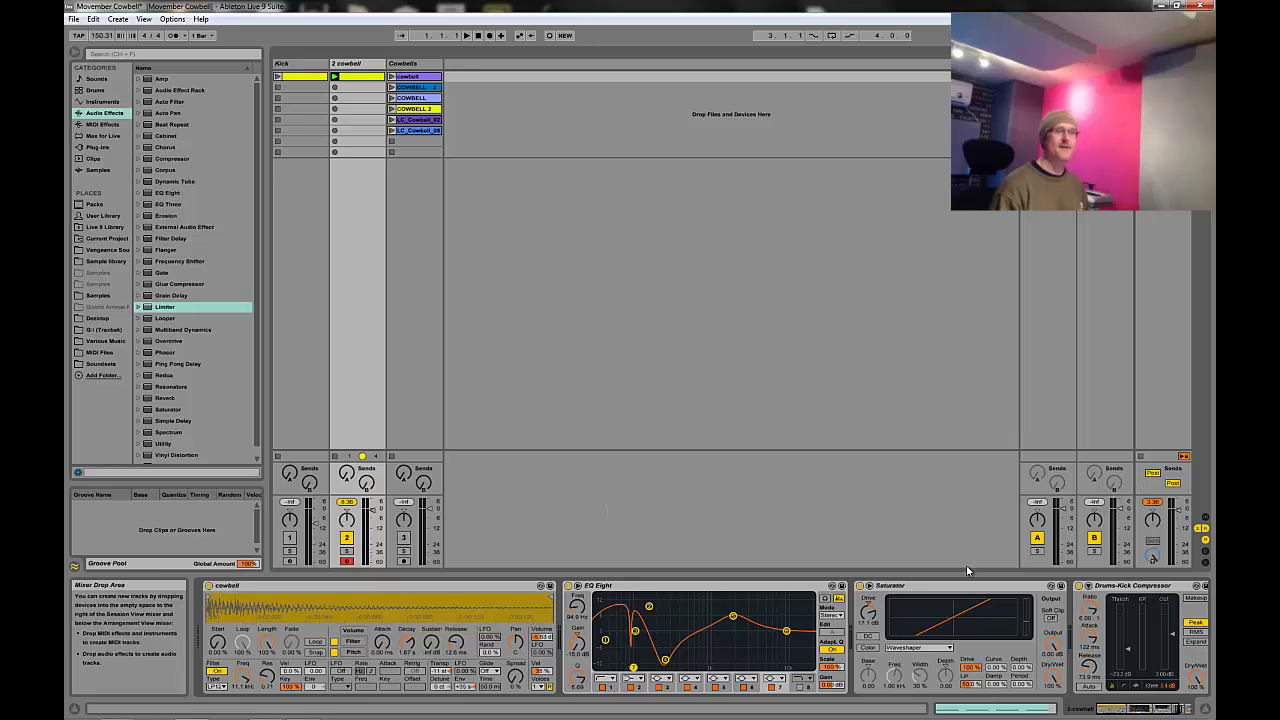
mouse_move(1100, 710)
left_mouse_down()
mouse_move(1128, 712)
mouse_move(1077, 711)
left_mouse_up()
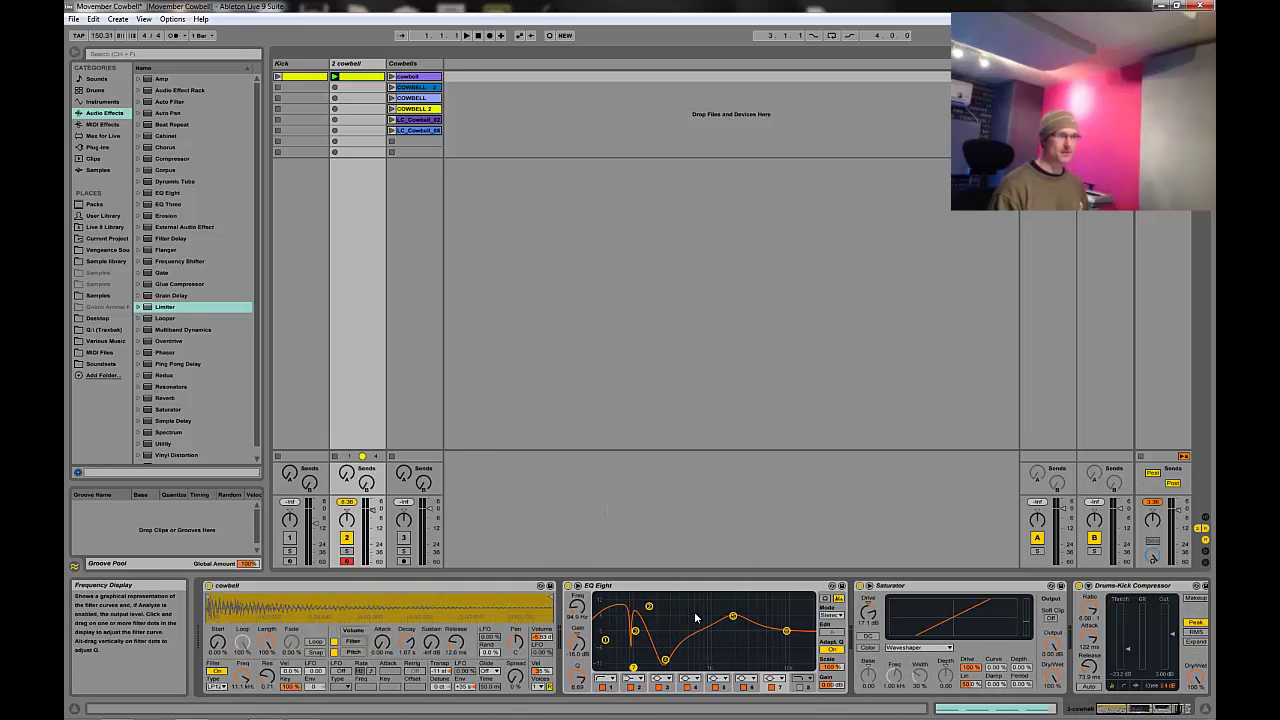
left_click_drag(1130, 711, 1057, 705)
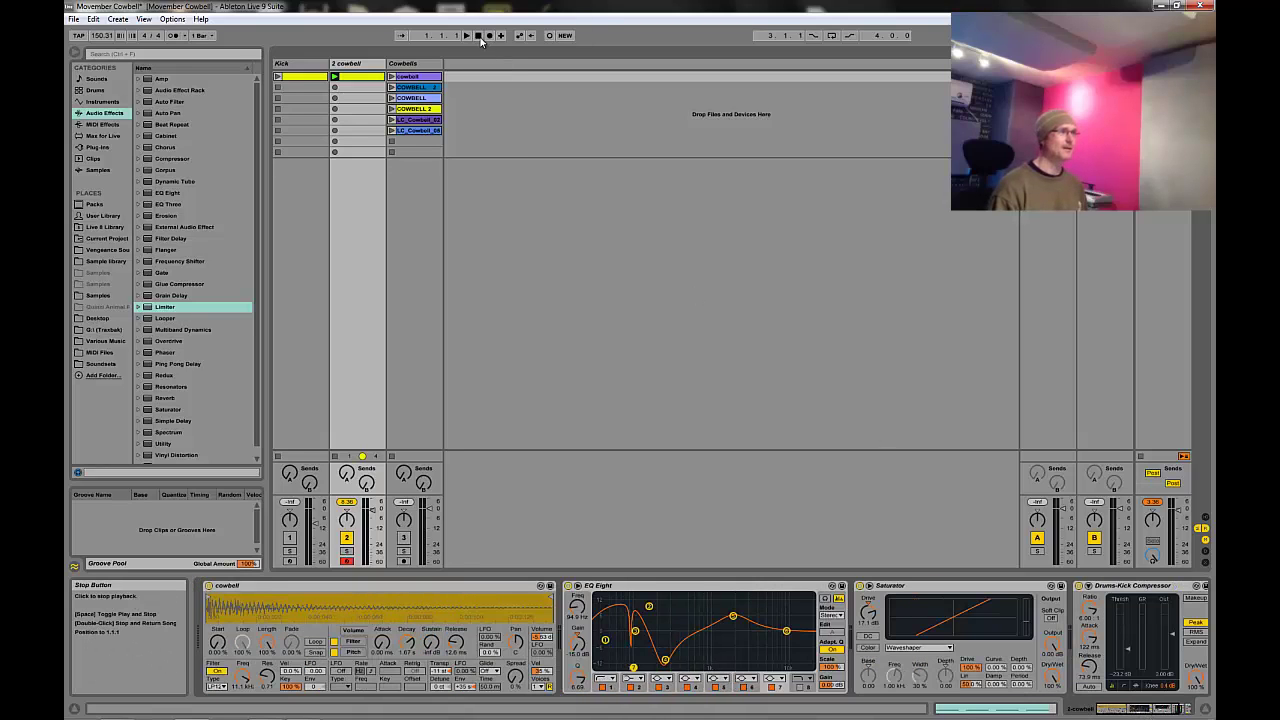